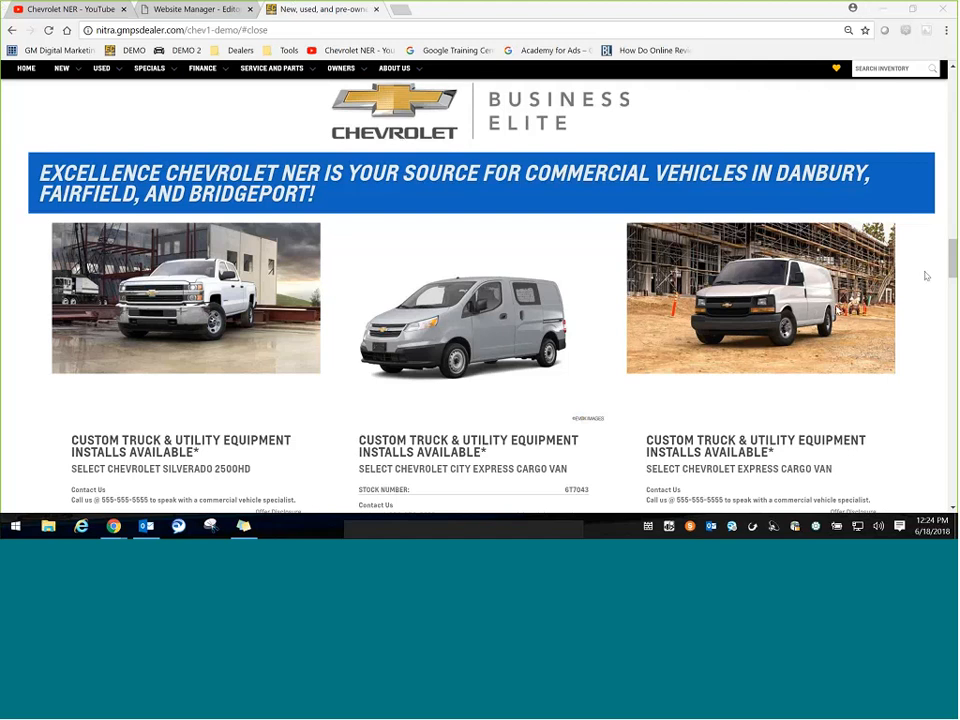
pyautogui.moveTo(954, 276)
pyautogui.mouseDown()
pyautogui.moveTo(955, 296)
pyautogui.moveTo(955, 287)
pyautogui.mouseUp()
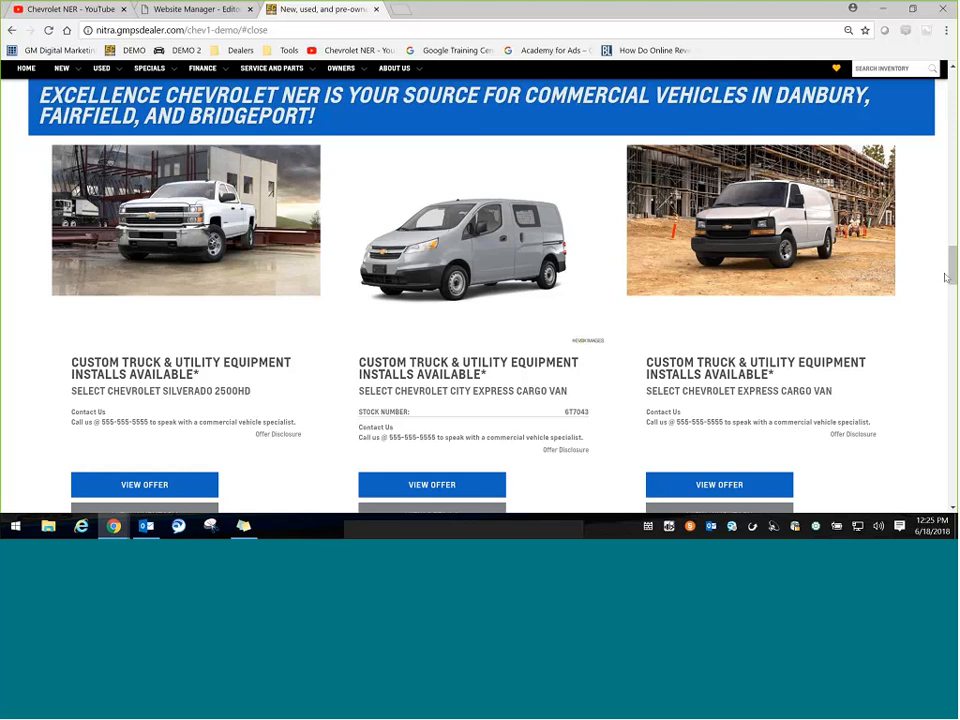
pyautogui.moveTo(956, 272); pyautogui.dragTo(956, 273)
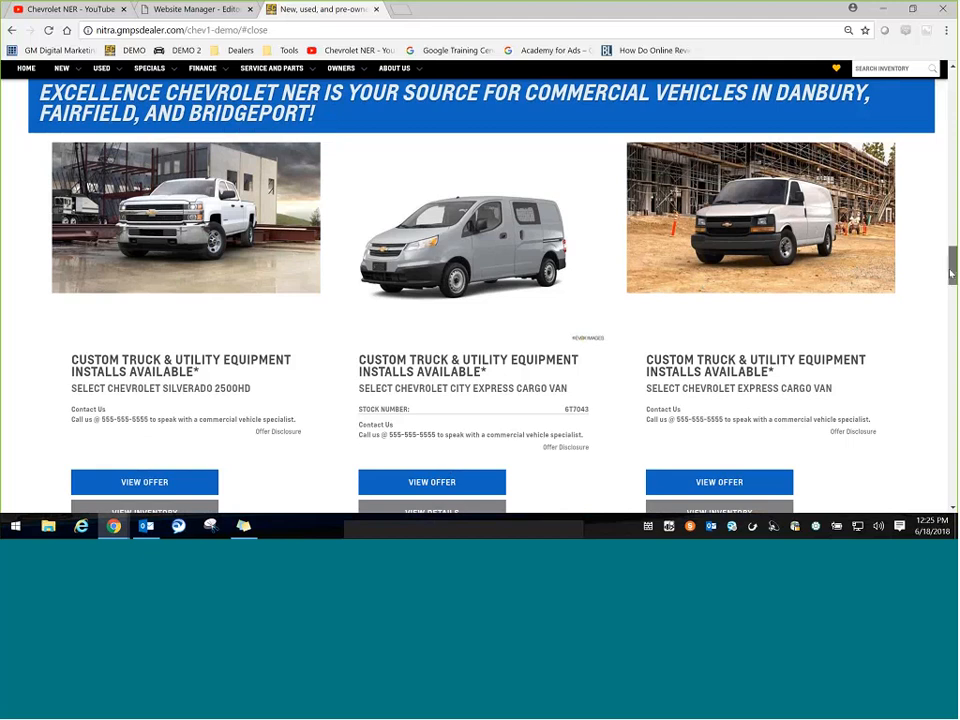
pyautogui.moveTo(952, 272); pyautogui.dragTo(953, 267)
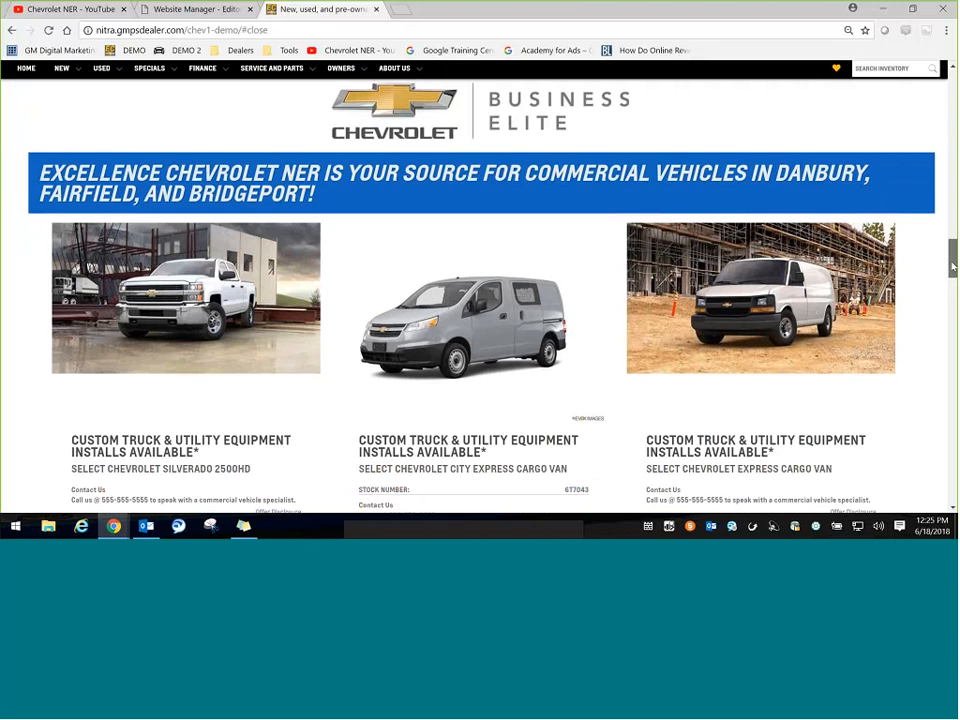
pyautogui.moveTo(953, 267); pyautogui.dragTo(953, 269)
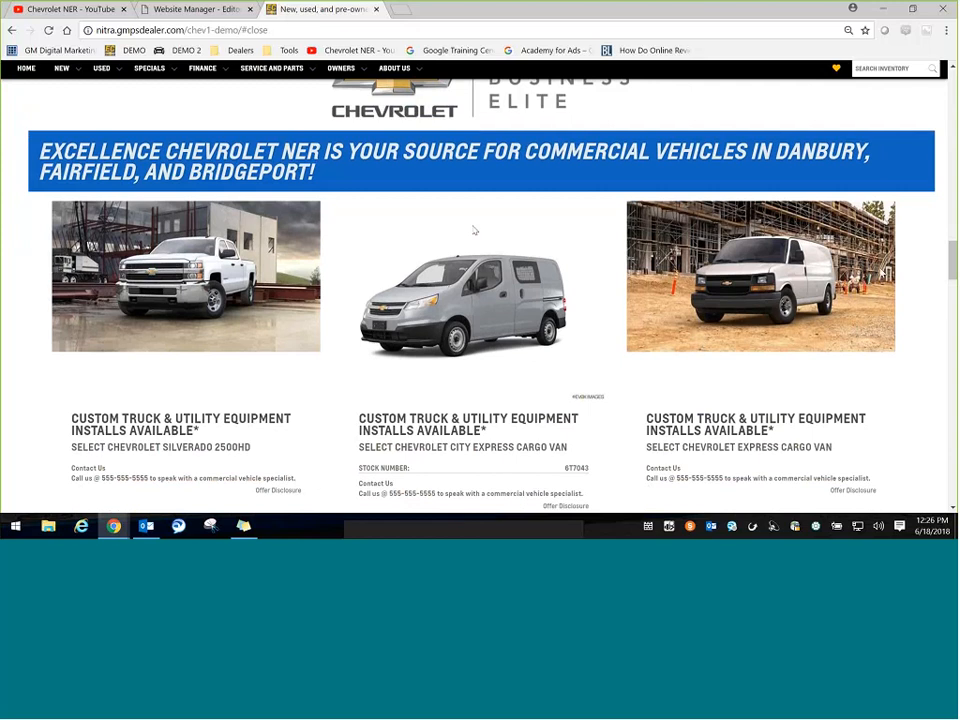
pyautogui.moveTo(953, 265); pyautogui.dragTo(953, 268)
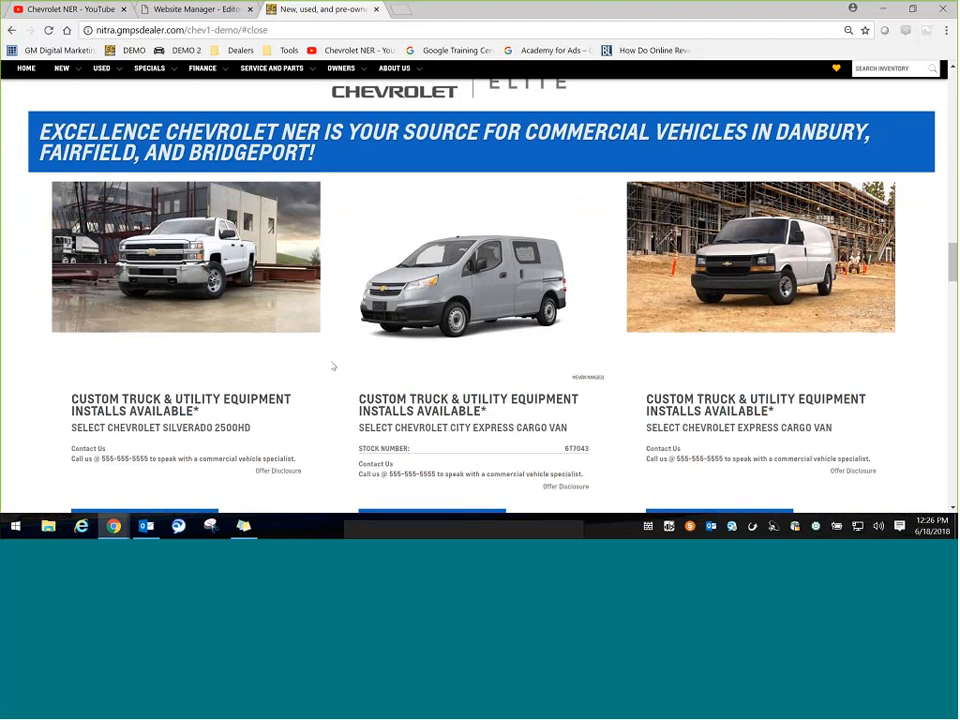
# Open the Chevrolet NER YouTube video on customizing the Mathbox, set its quality to 720p, skip to 0:25, and close it
pyautogui.click(58, 9)
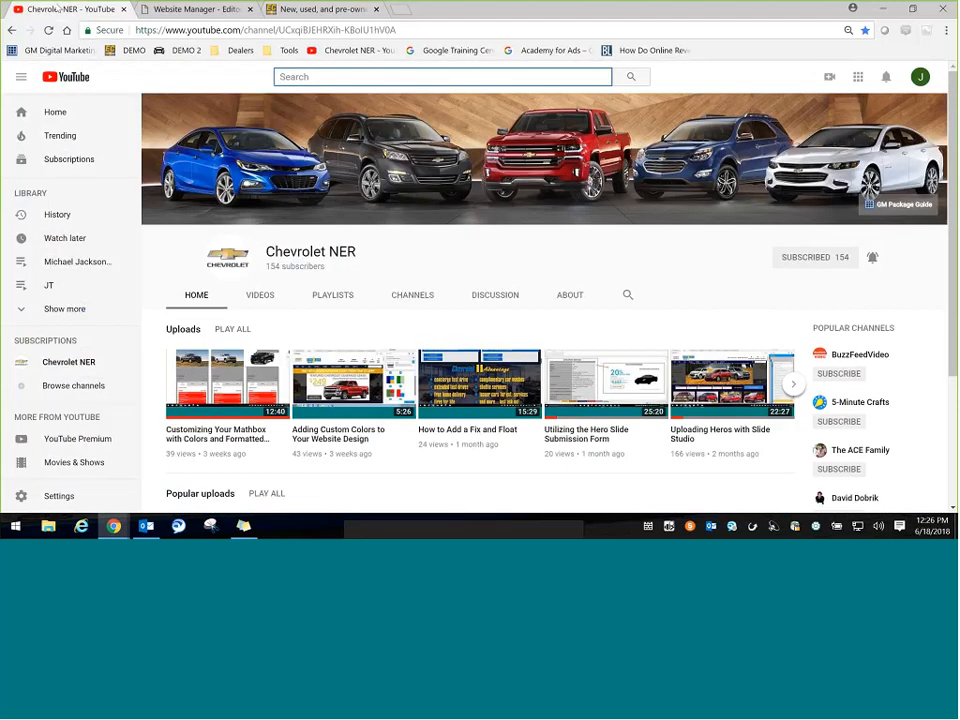
pyautogui.click(245, 385)
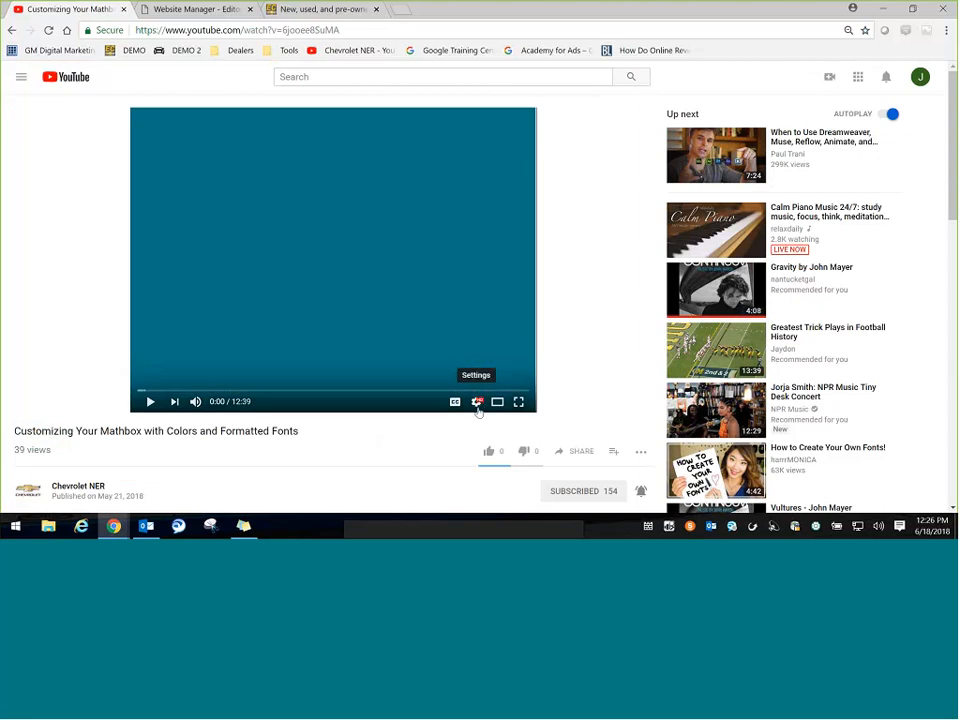
pyautogui.click(478, 409)
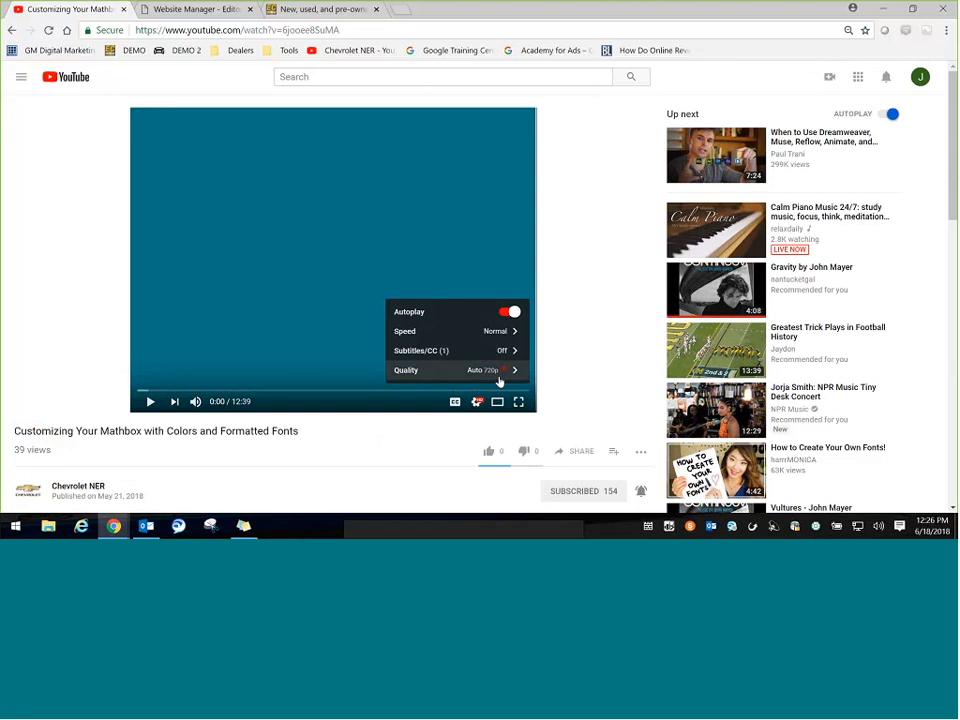
pyautogui.click(498, 374)
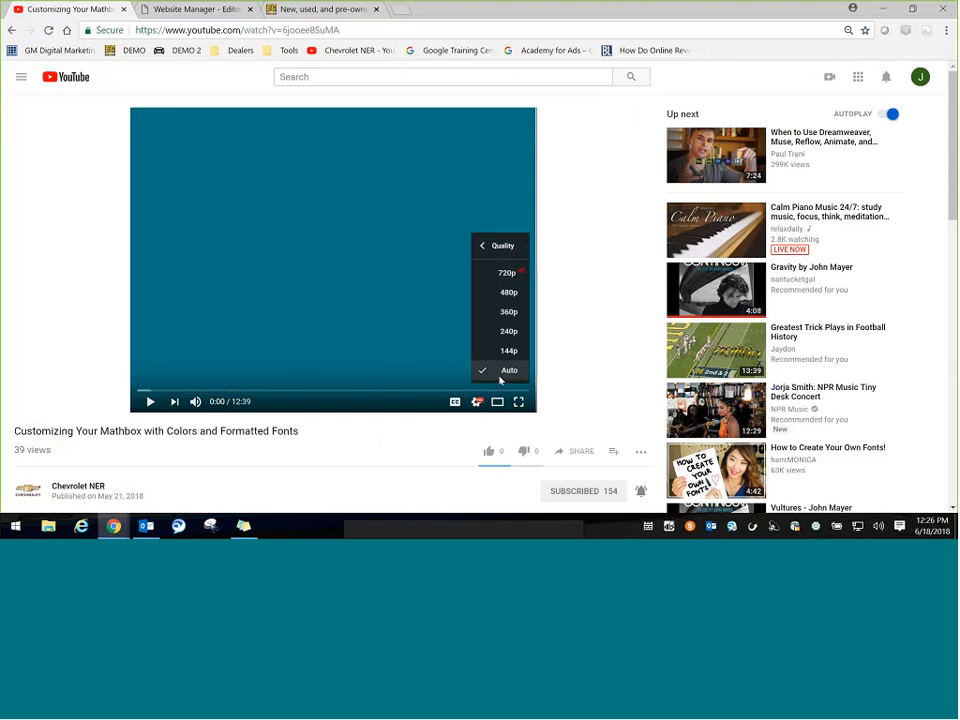
pyautogui.click(513, 283)
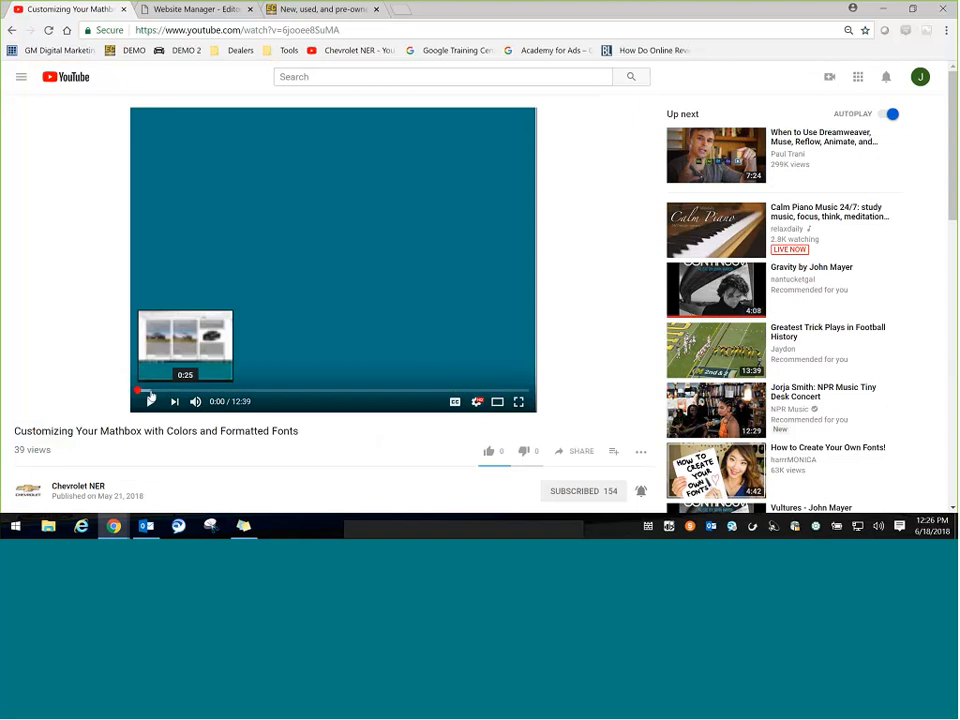
pyautogui.click(150, 390)
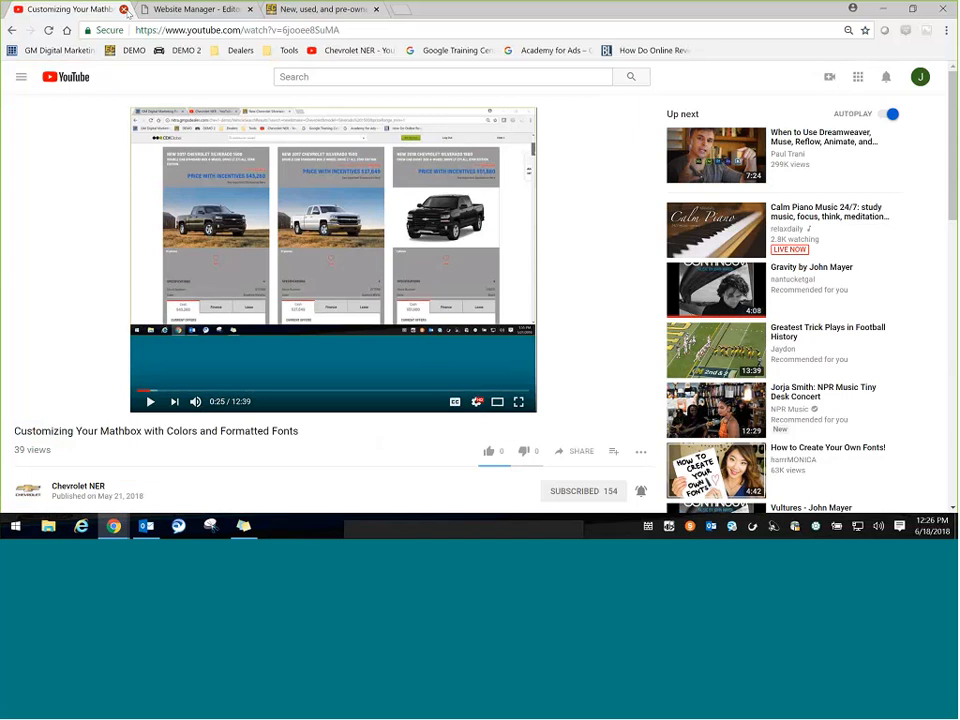
pyautogui.click(124, 9)
# Open the GM Digital Marketing Package guide in a new tab and look through its Training & Support dealer resources
pyautogui.click(277, 10)
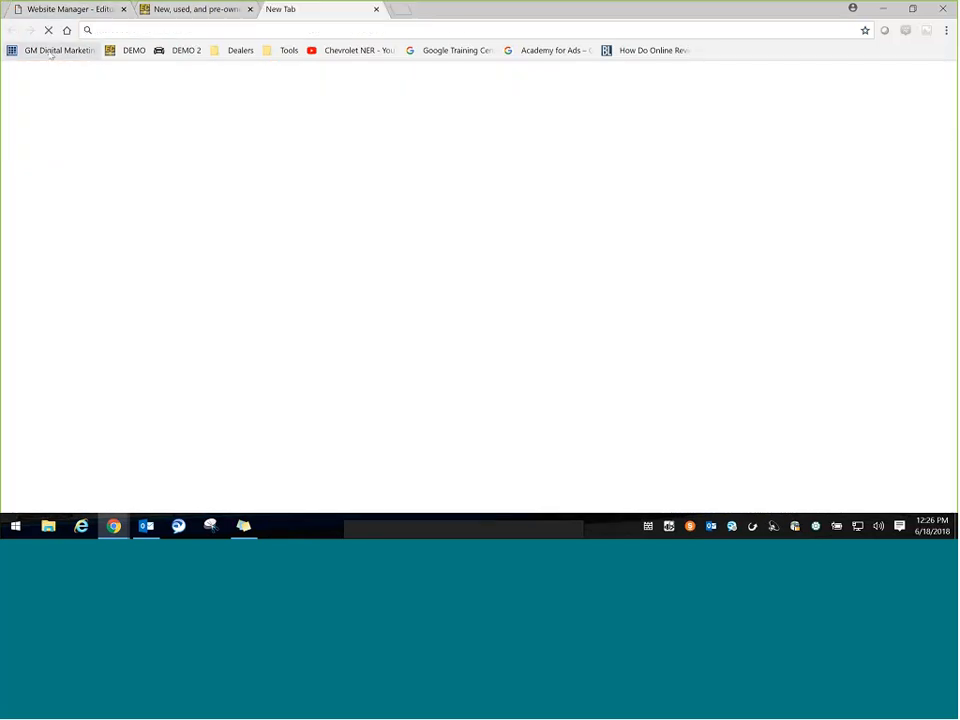
pyautogui.click(50, 50)
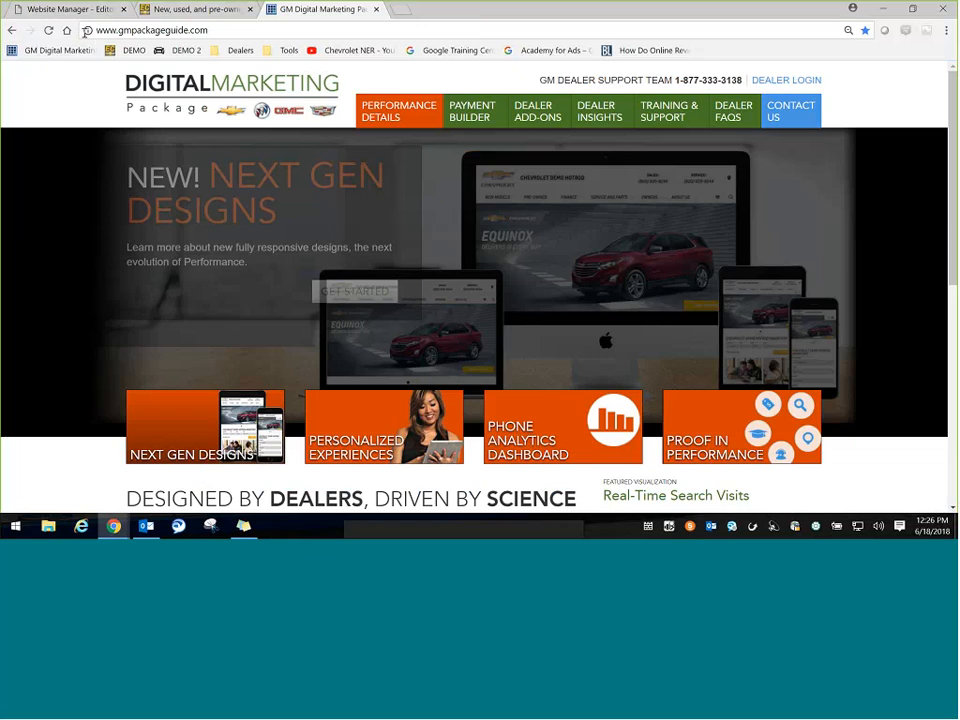
pyautogui.click(222, 33)
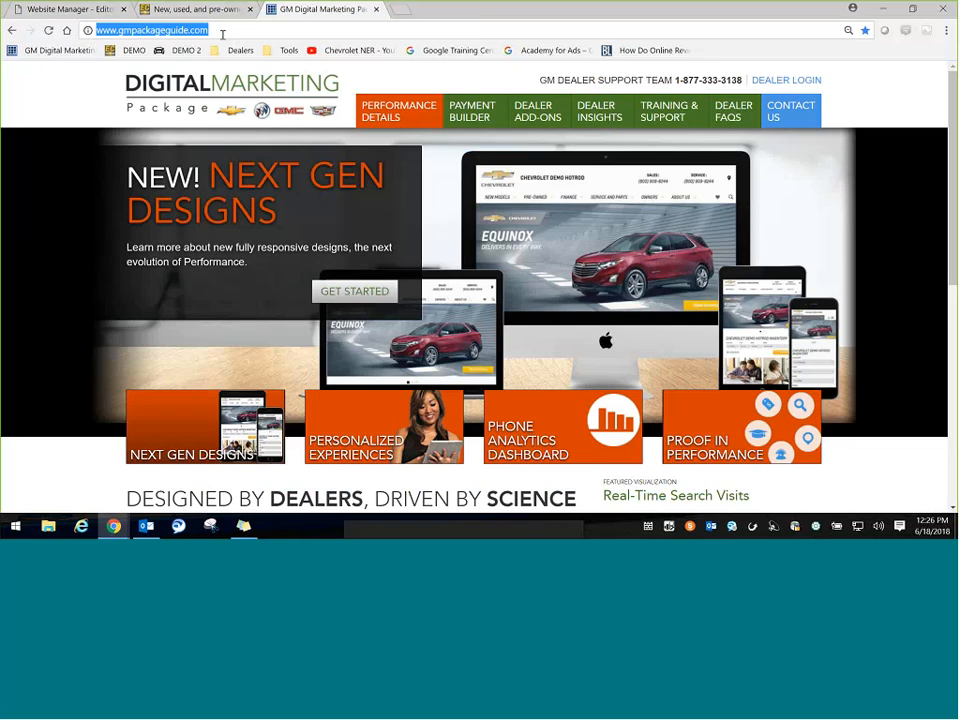
pyautogui.click(222, 34)
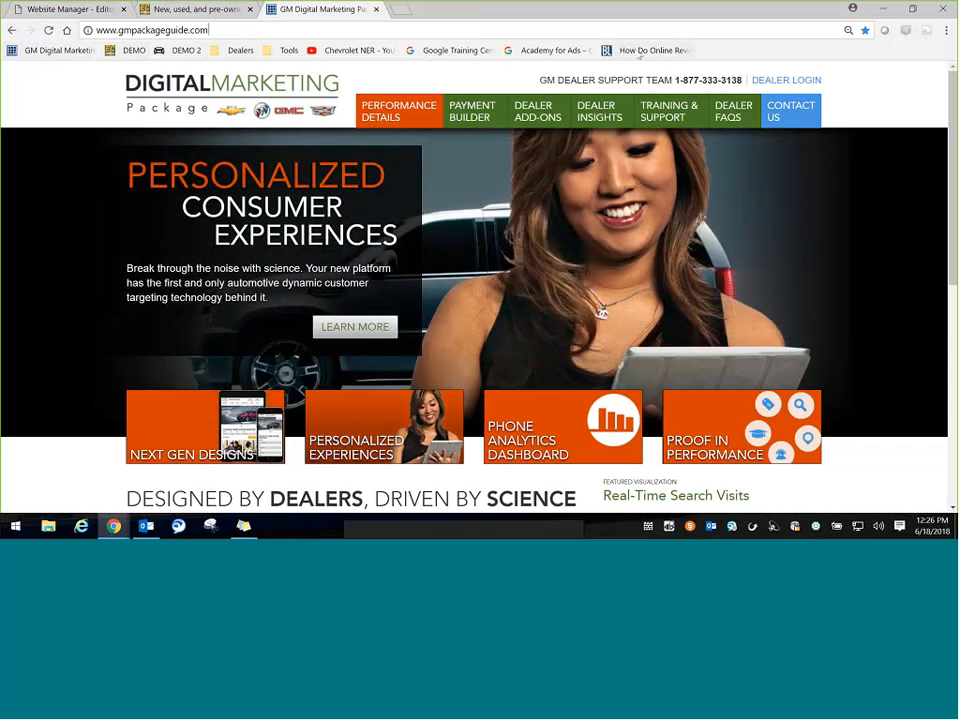
pyautogui.click(650, 118)
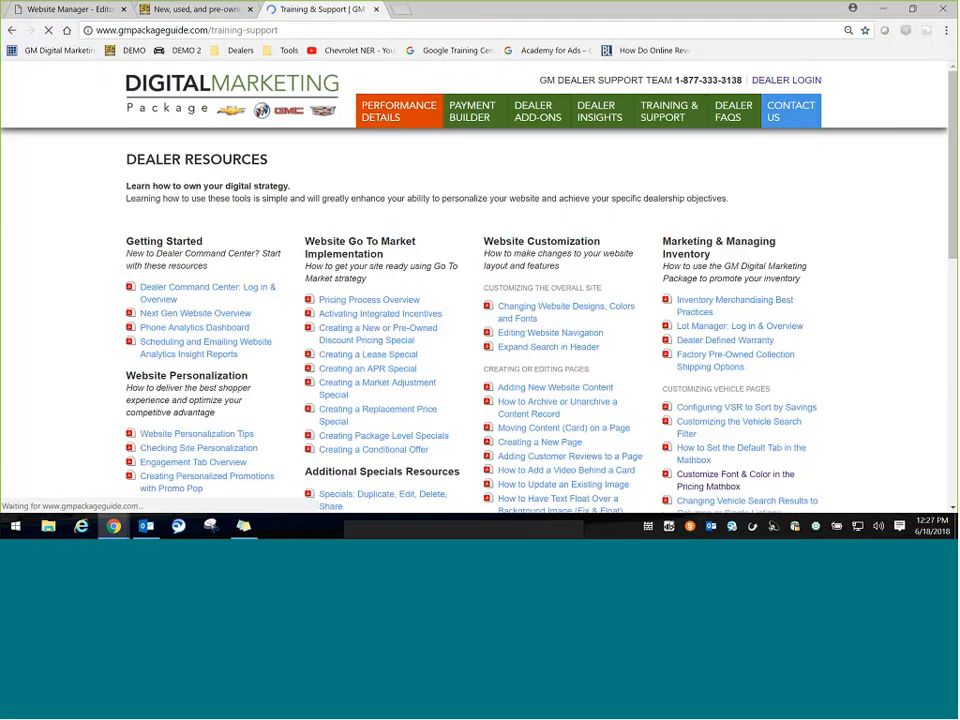
pyautogui.scroll(-3, 475, 300)
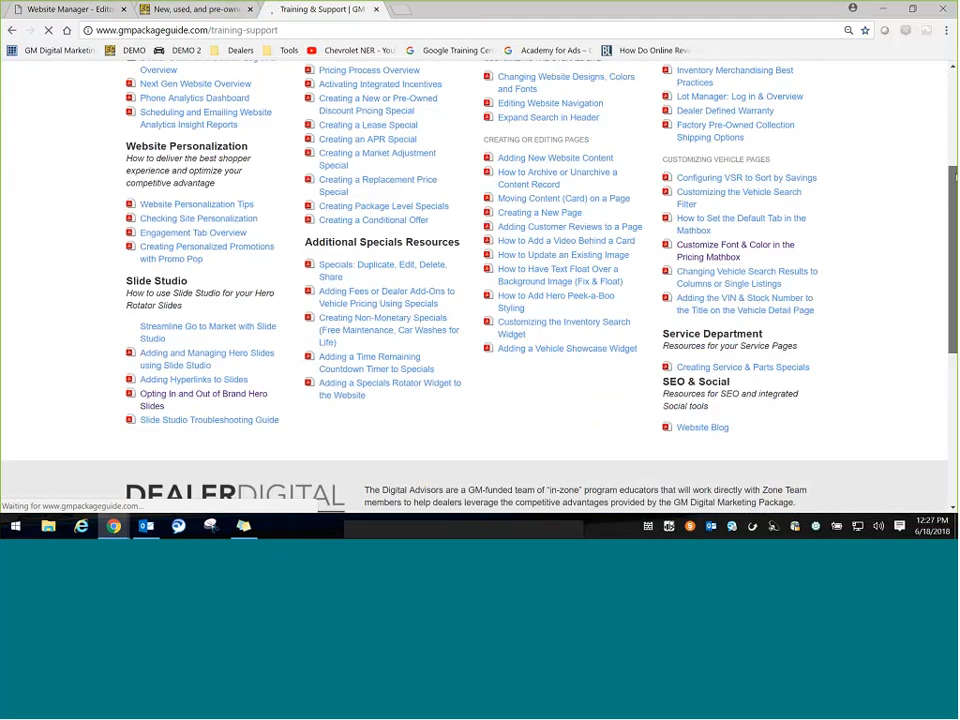
pyautogui.moveTo(956, 177); pyautogui.dragTo(956, 106)
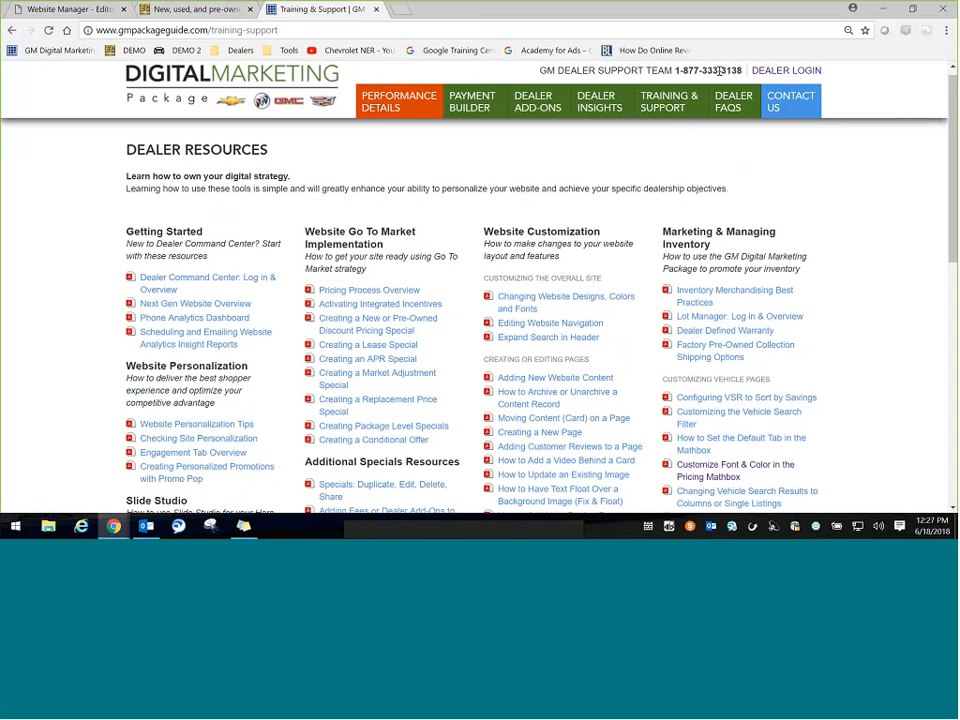
pyautogui.click(377, 9)
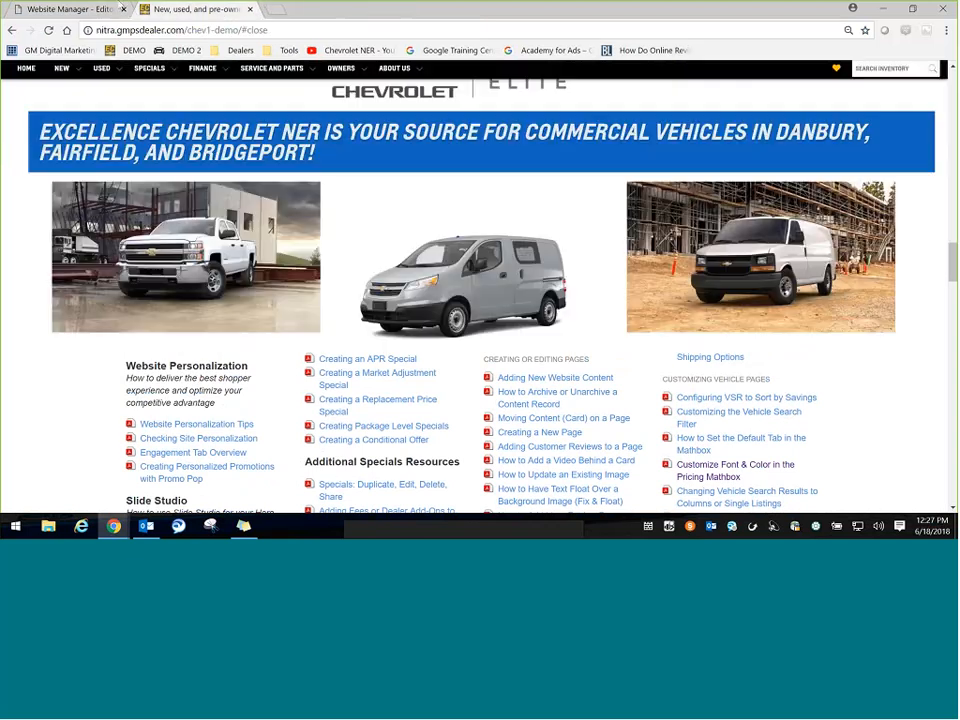
# Switch to Website Manager and open the dealership's list of specials
pyautogui.click(110, 9)
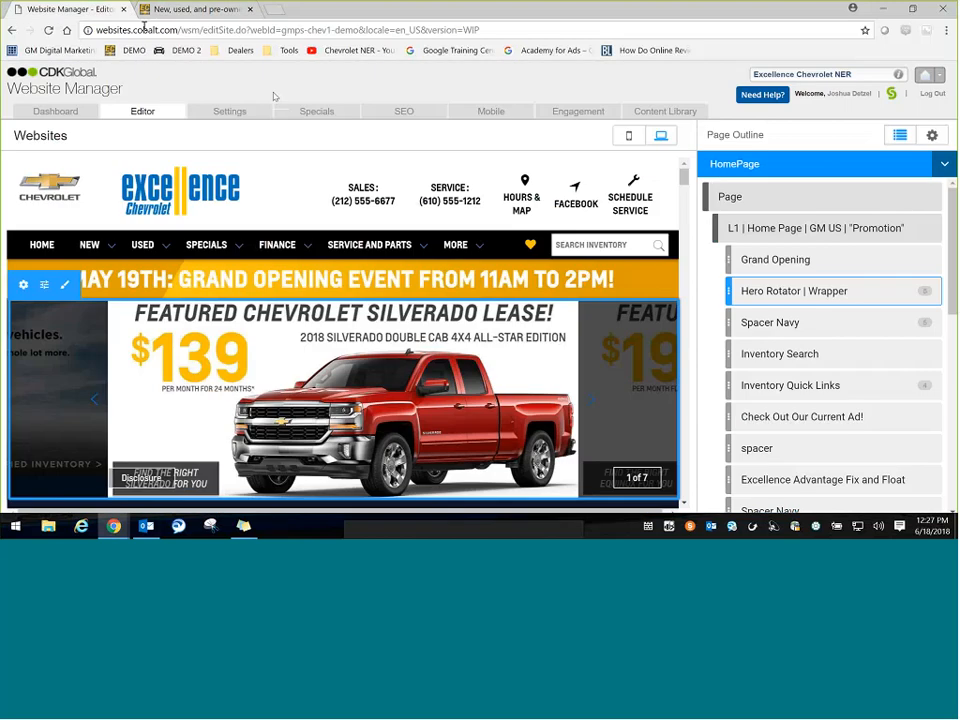
pyautogui.click(76, 112)
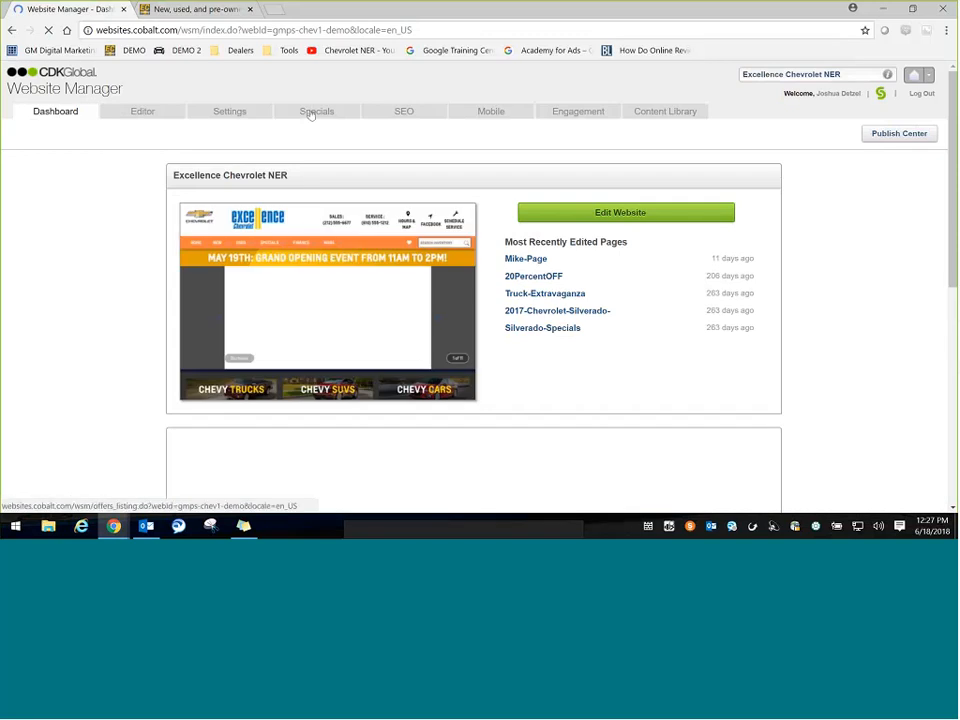
pyautogui.click(311, 115)
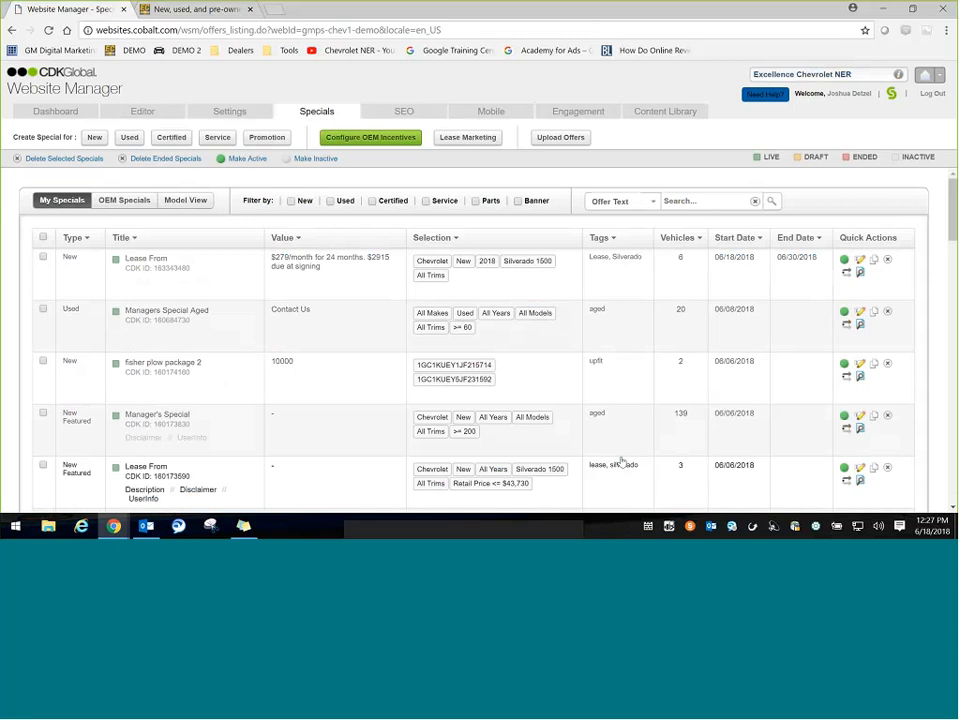
pyautogui.moveTo(953, 215); pyautogui.dragTo(953, 272)
pyautogui.scroll(5, 616, 281)
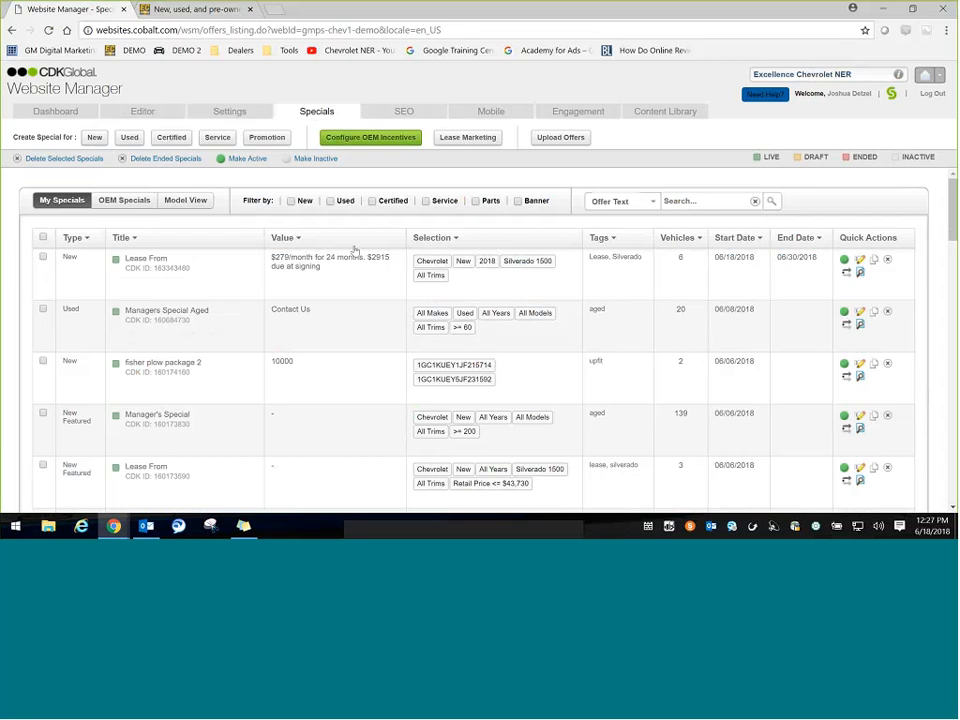
# Start a special for new vehicles ending 06/30/2018 and make it available for lease purchases only, excluding cash and APR
pyautogui.click(94, 138)
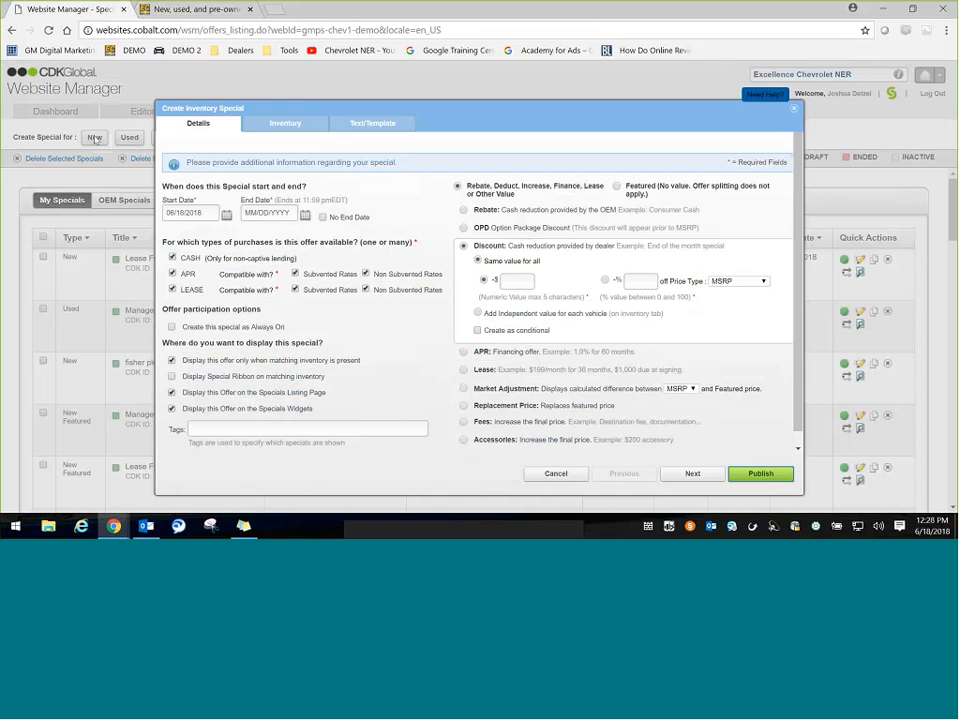
pyautogui.click(308, 217)
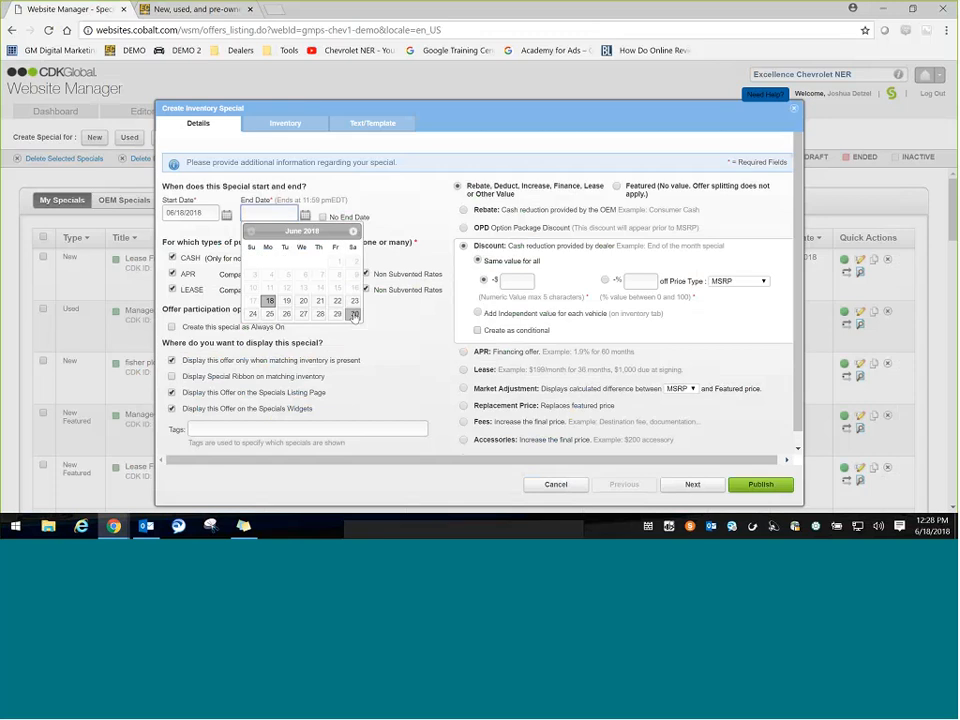
pyautogui.click(354, 315)
pyautogui.click(172, 273)
pyautogui.click(172, 257)
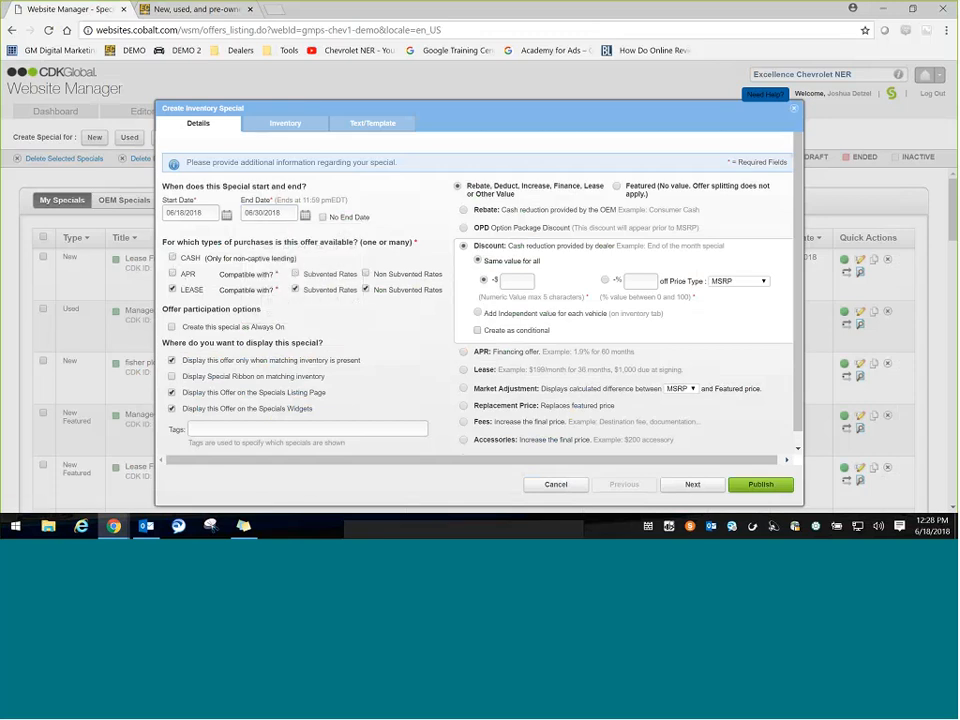
# Set the special as Always On and tag it "Lease"
pyautogui.click(172, 326)
pyautogui.click(209, 429)
pyautogui.write('Lease')
pyautogui.press('Return')
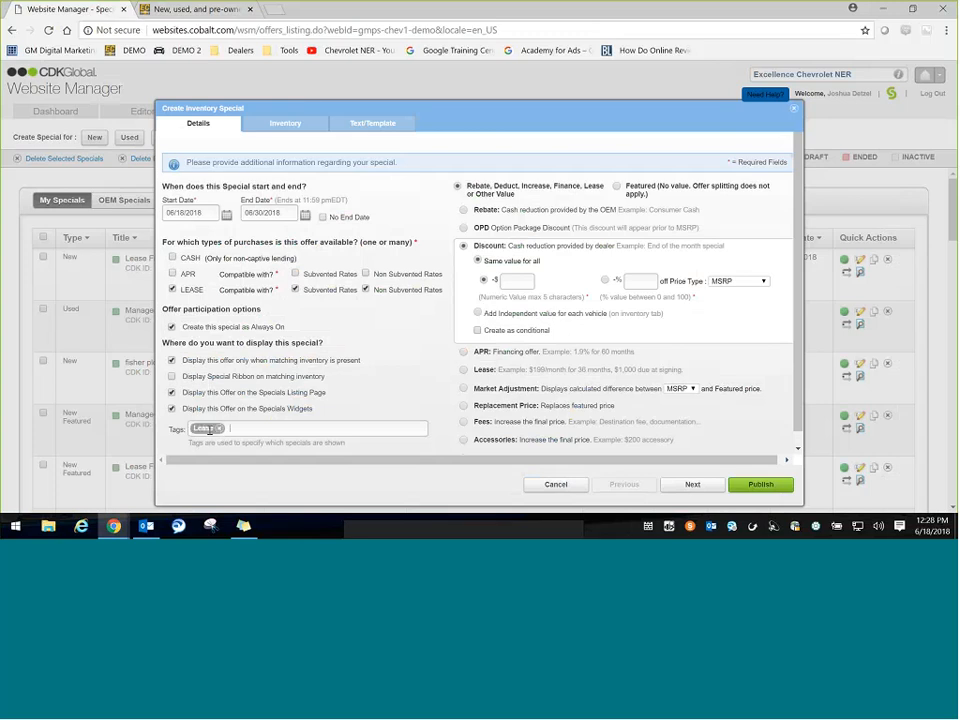
# Make it a lease offer at $179 per month for 24 months, $1778 due at signing, with terms ending at 20000 miles
pyautogui.click(463, 371)
pyautogui.click(496, 304)
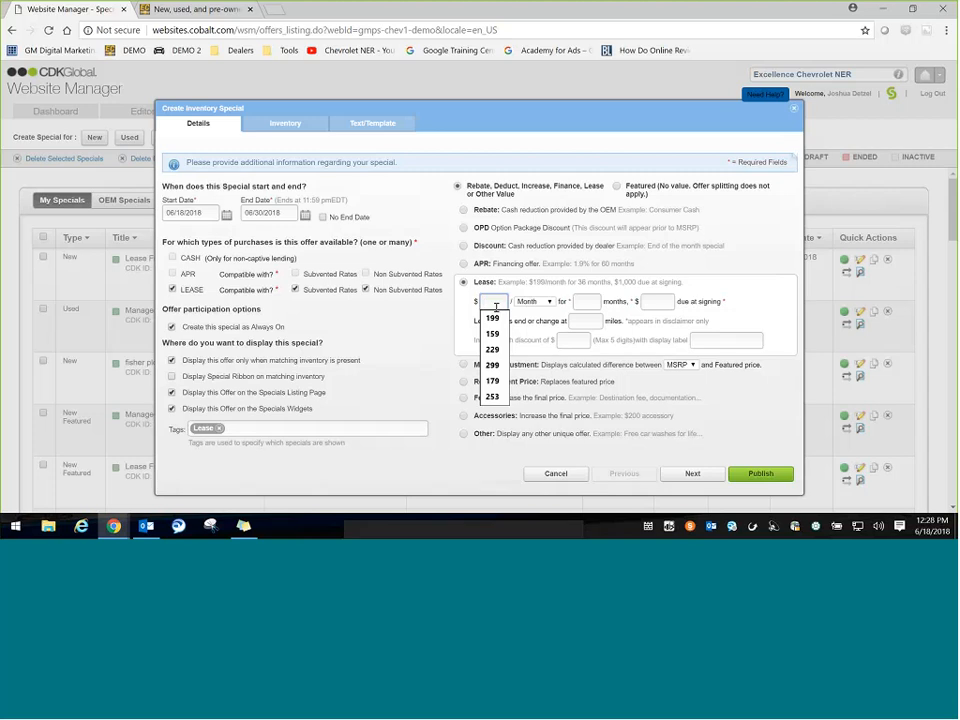
pyautogui.write('17')
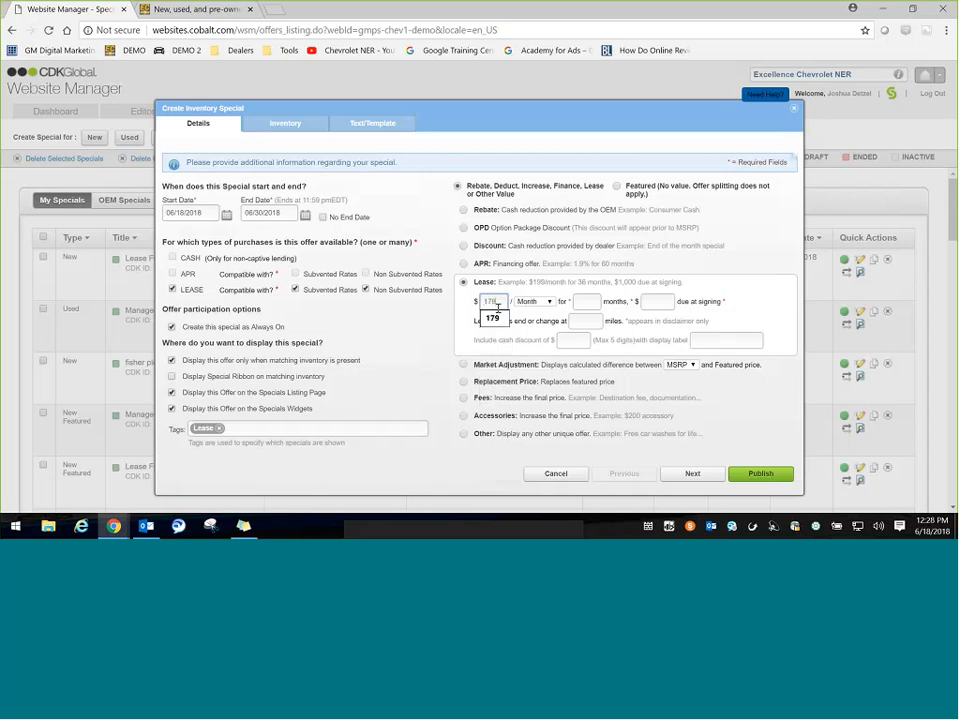
pyautogui.write('9')
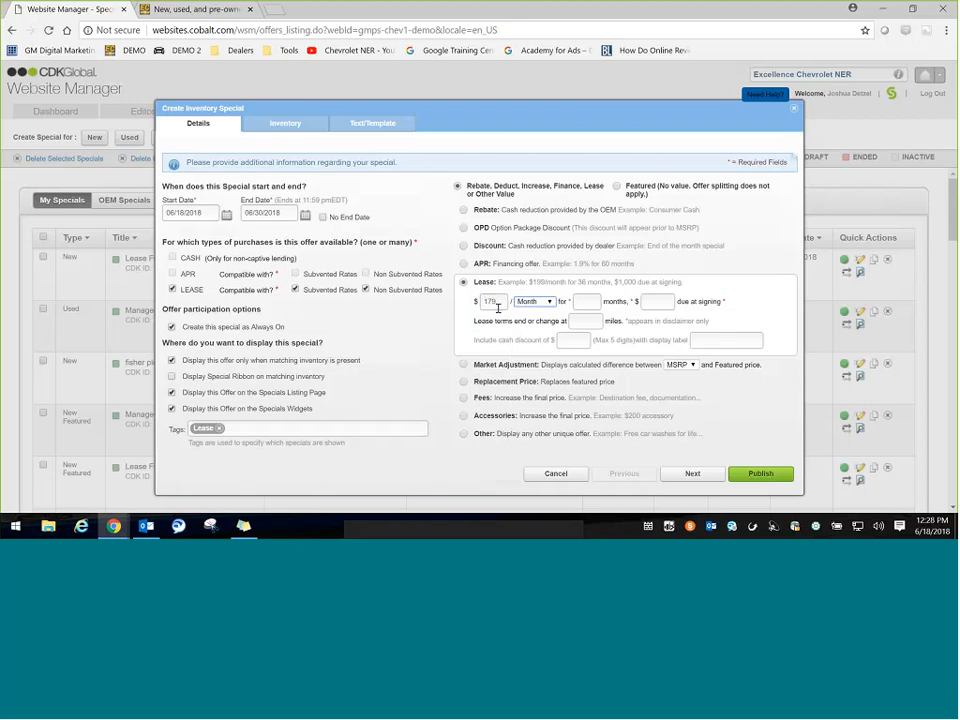
pyautogui.press('Tab')
pyautogui.press('Tab')
pyautogui.write('24')
pyautogui.press('Tab')
pyautogui.write('1')
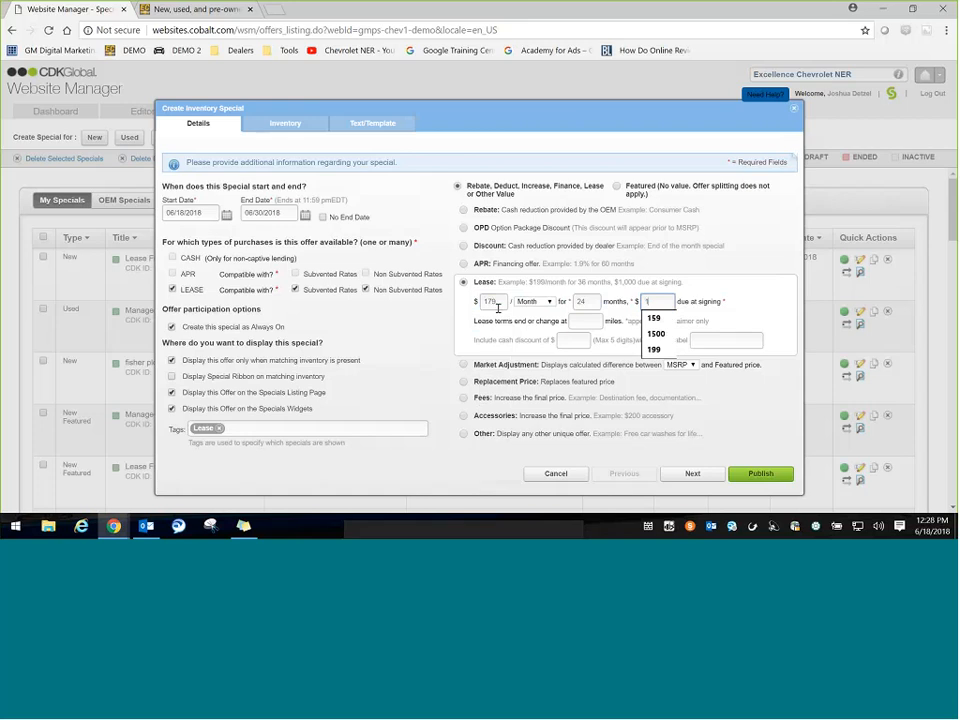
pyautogui.write('778')
pyautogui.press('Tab')
pyautogui.write('2')
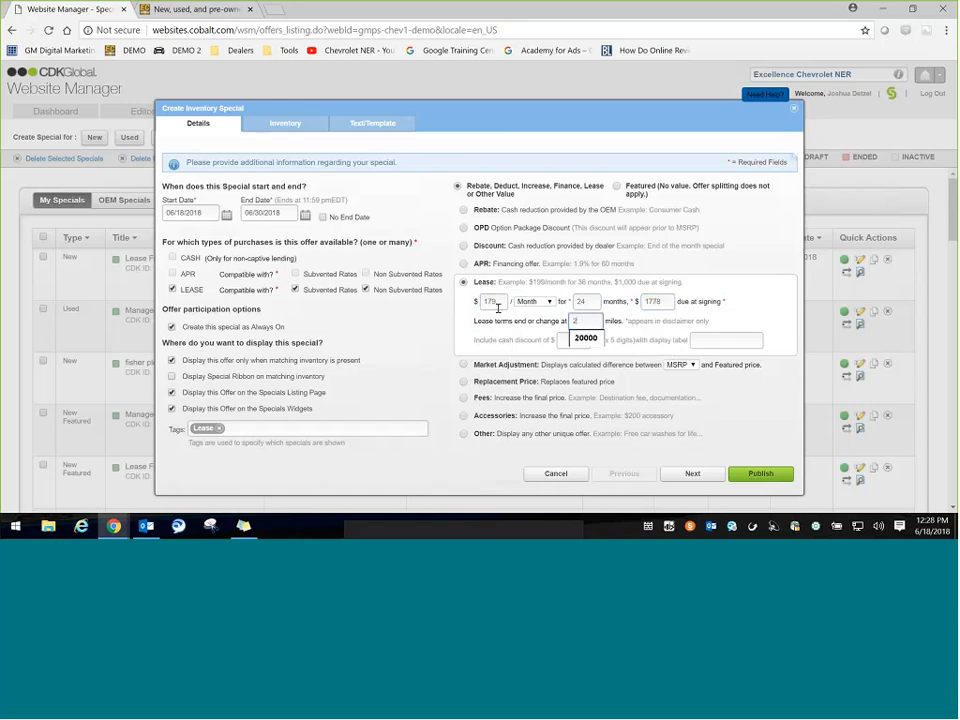
pyautogui.write('0000')
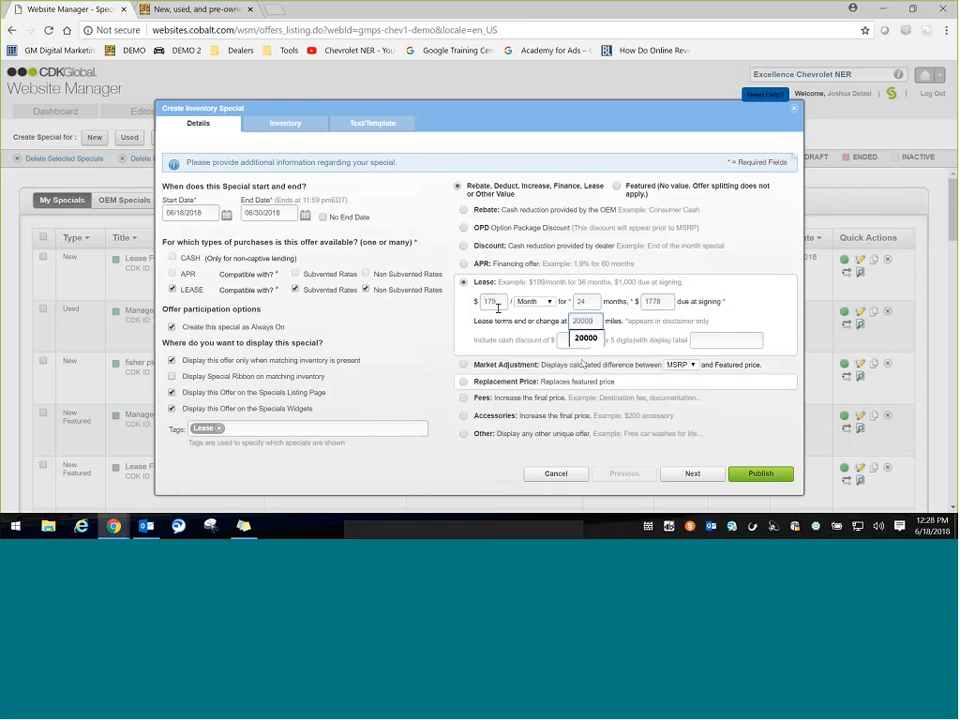
# Restrict the special's matching inventory to new 2018 Chevrolet Cruze vehicles in all trims
pyautogui.click(290, 124)
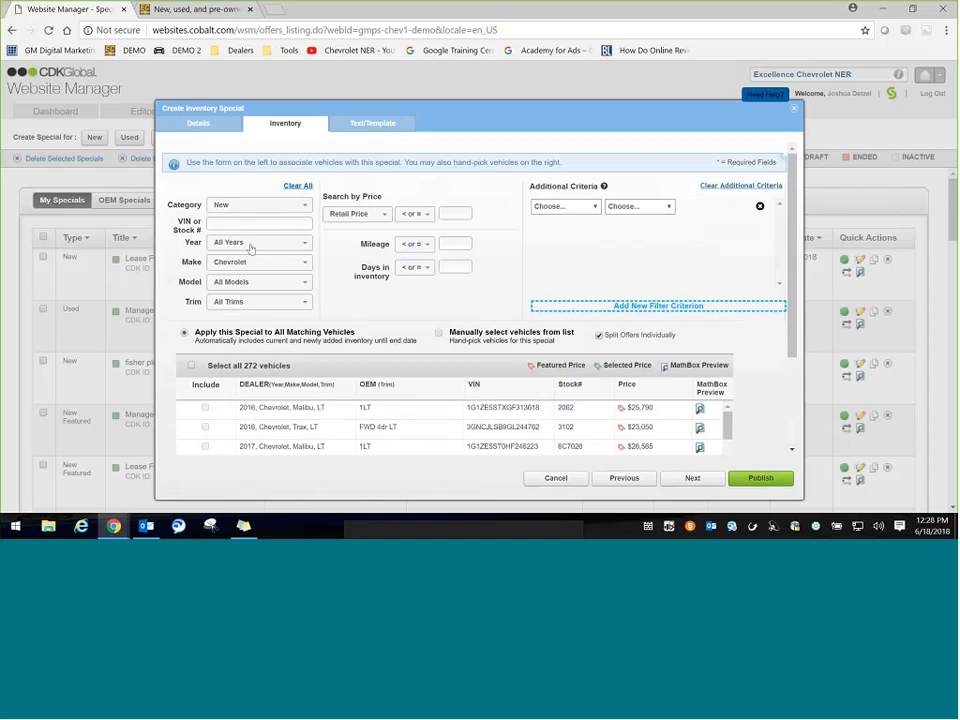
pyautogui.click(249, 245)
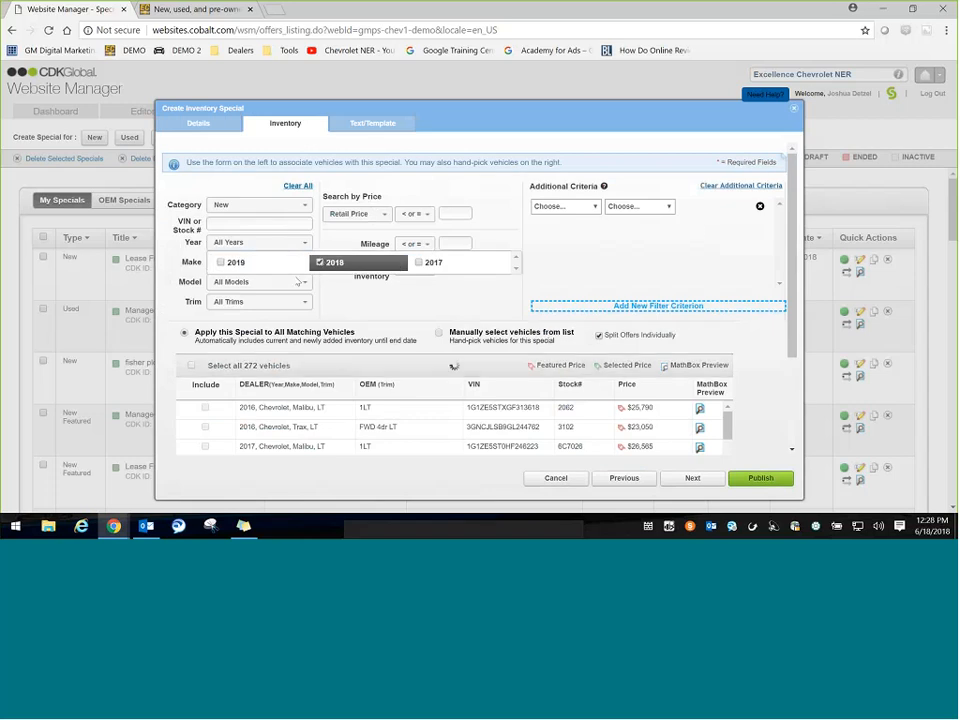
pyautogui.click(322, 263)
pyautogui.click(253, 281)
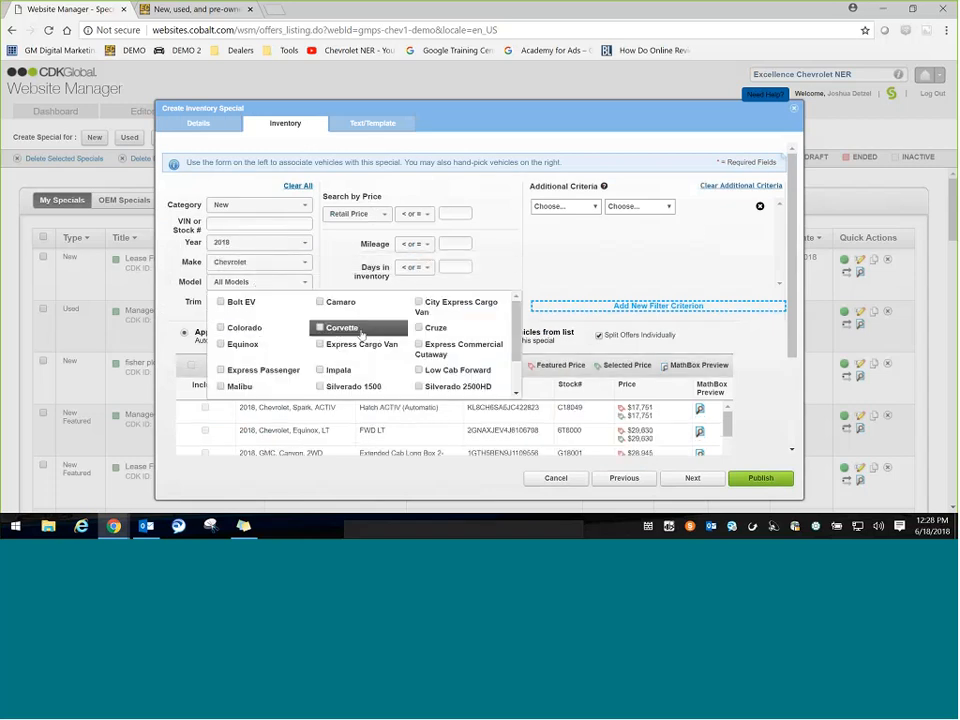
pyautogui.click(436, 327)
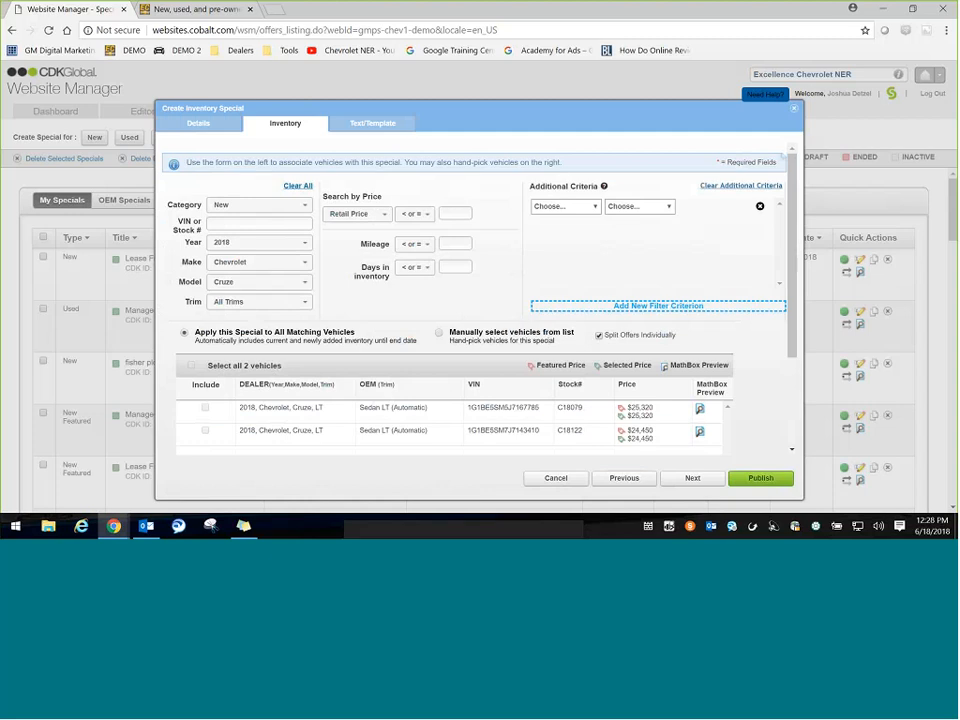
pyautogui.click(259, 301)
pyautogui.click(353, 294)
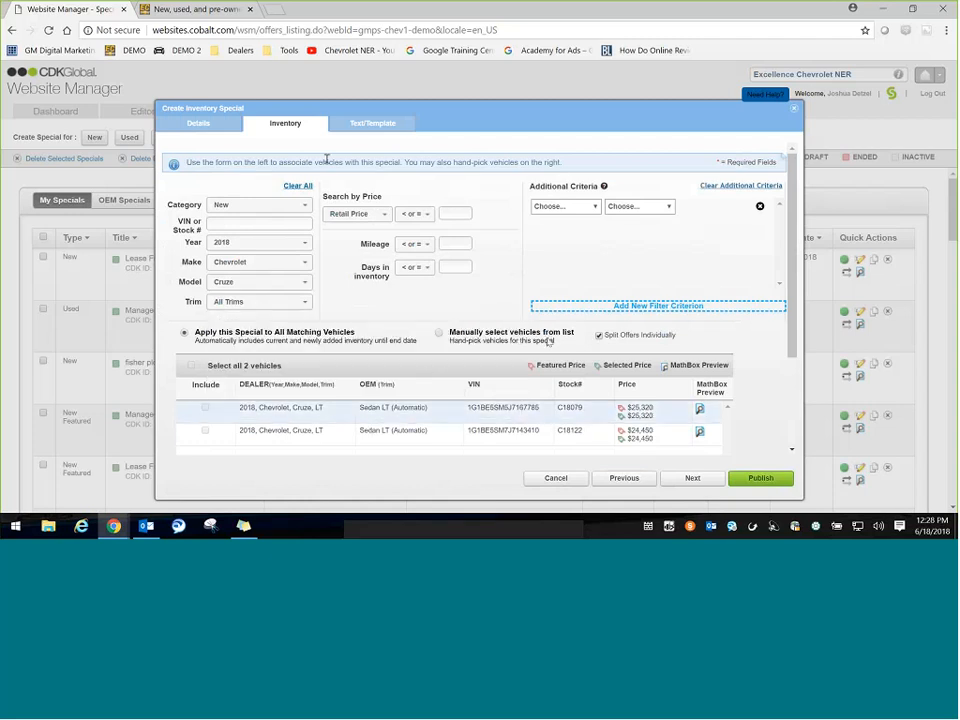
# Title the special "Lease From" with the disclaimer "Make Your Lawyer Happy when writing disclaimers." and publish it
pyautogui.click(365, 125)
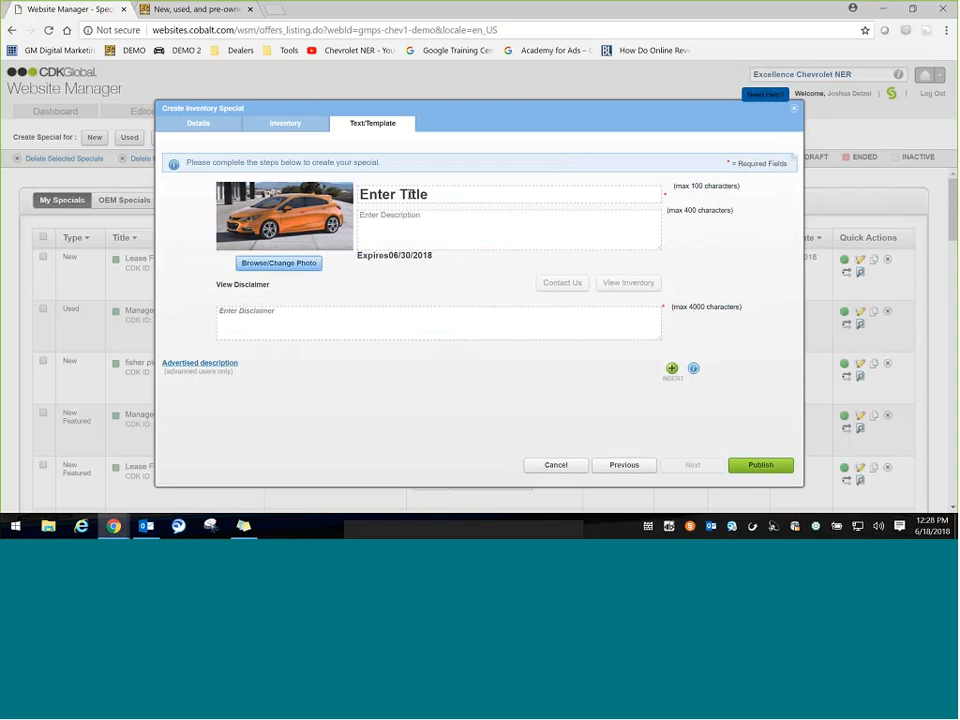
pyautogui.click(410, 194)
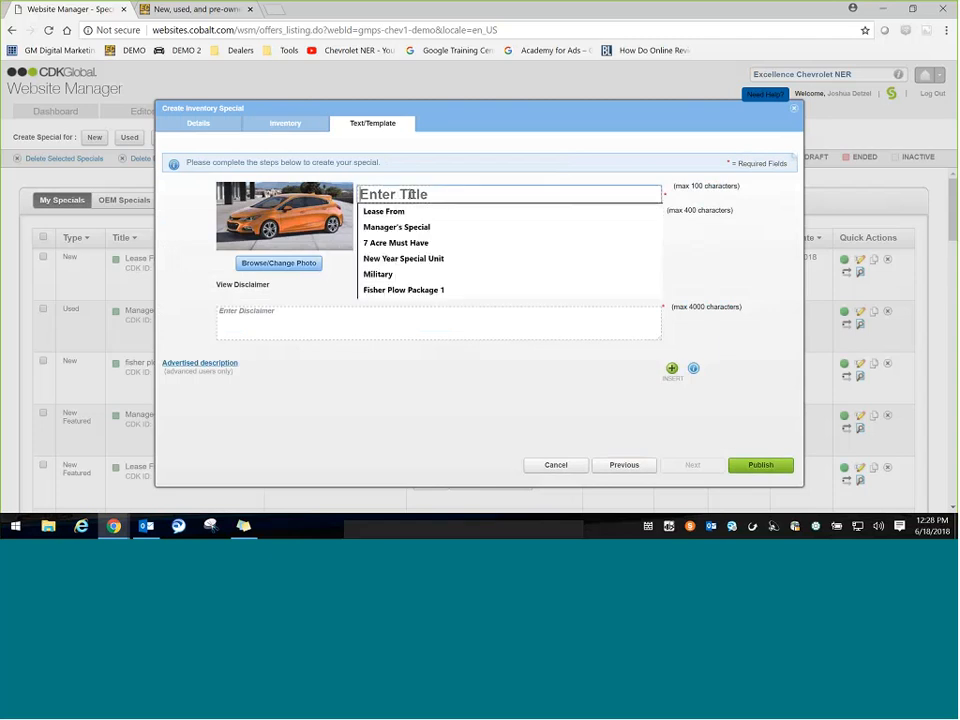
pyautogui.click(386, 212)
pyautogui.click(303, 322)
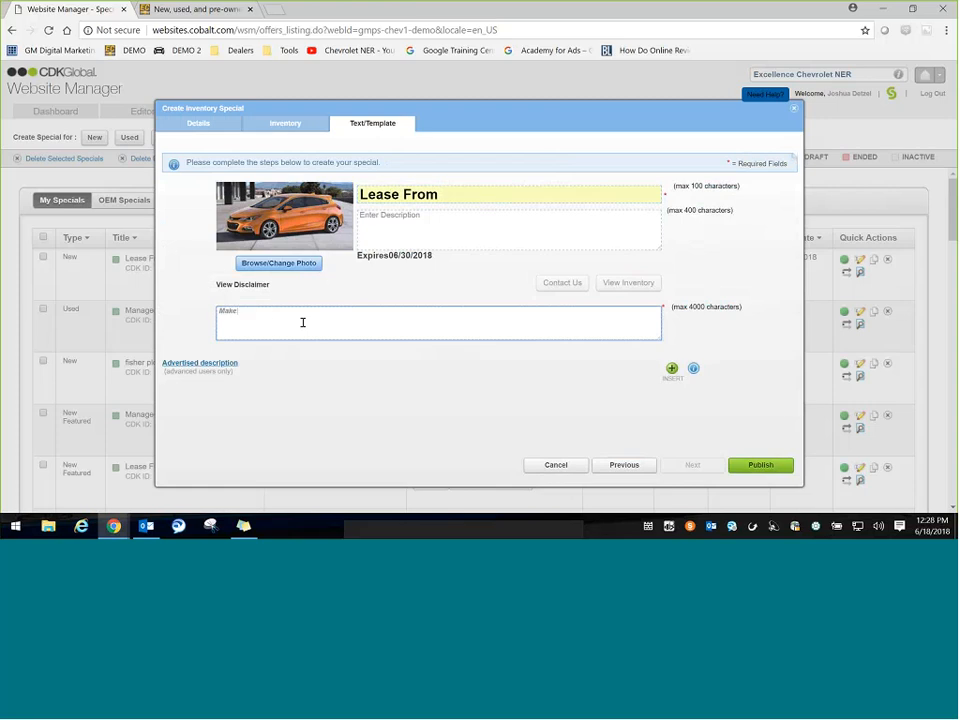
pyautogui.write('Make Your Lawyer Hap')
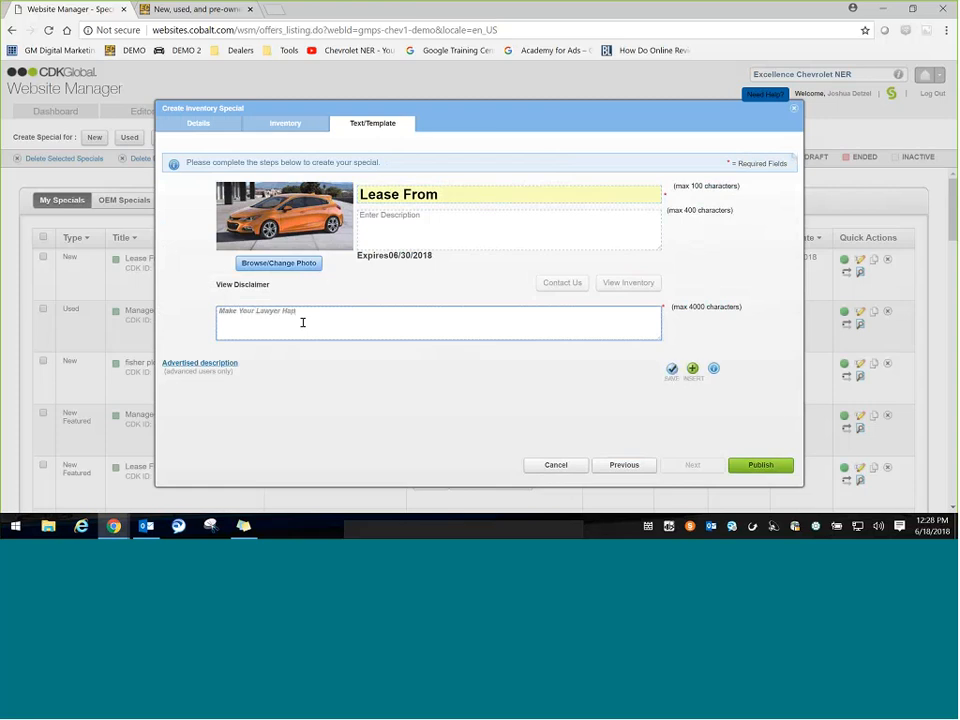
pyautogui.write('py wi')
pyautogui.write('en writing disclaimers.')
pyautogui.click(753, 467)
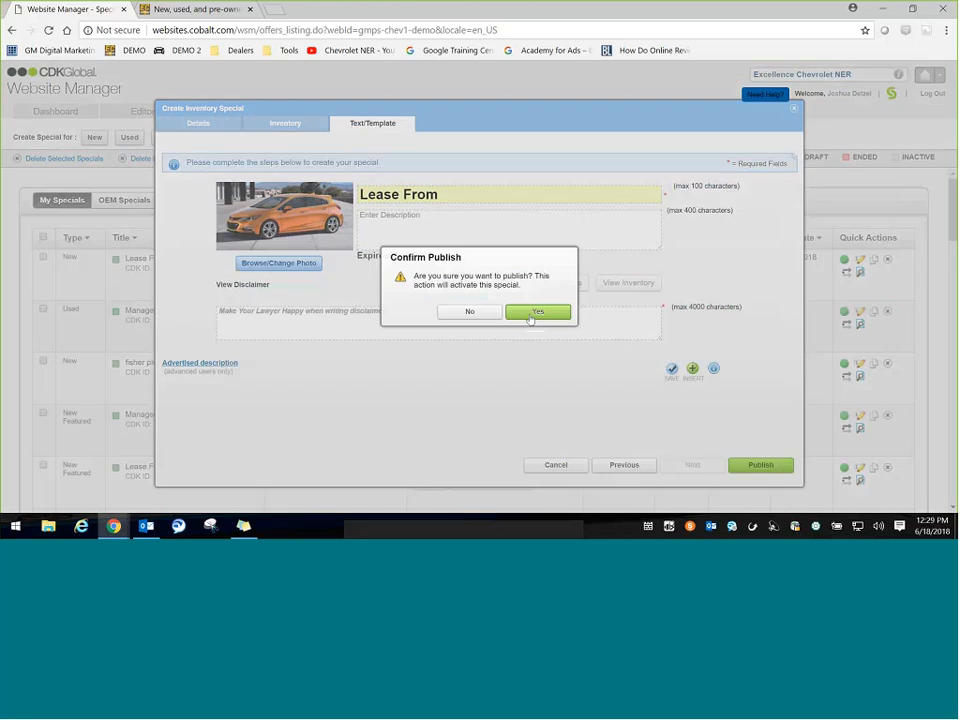
pyautogui.click(530, 317)
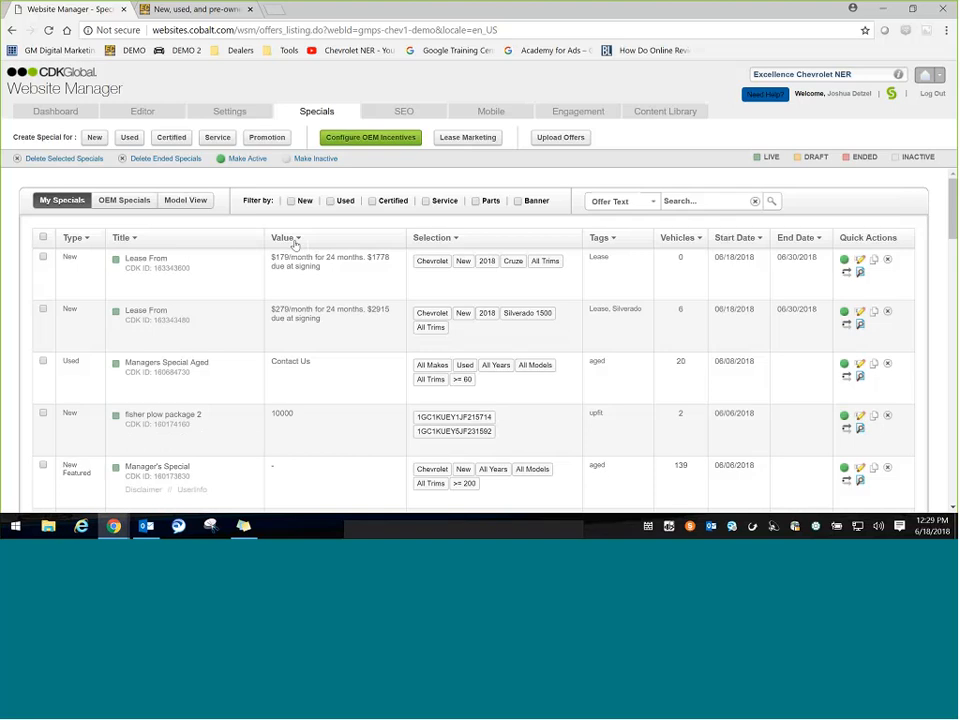
# Add the tag "Cruze" to the published $179 per month lease special and republish it
pyautogui.click(169, 275)
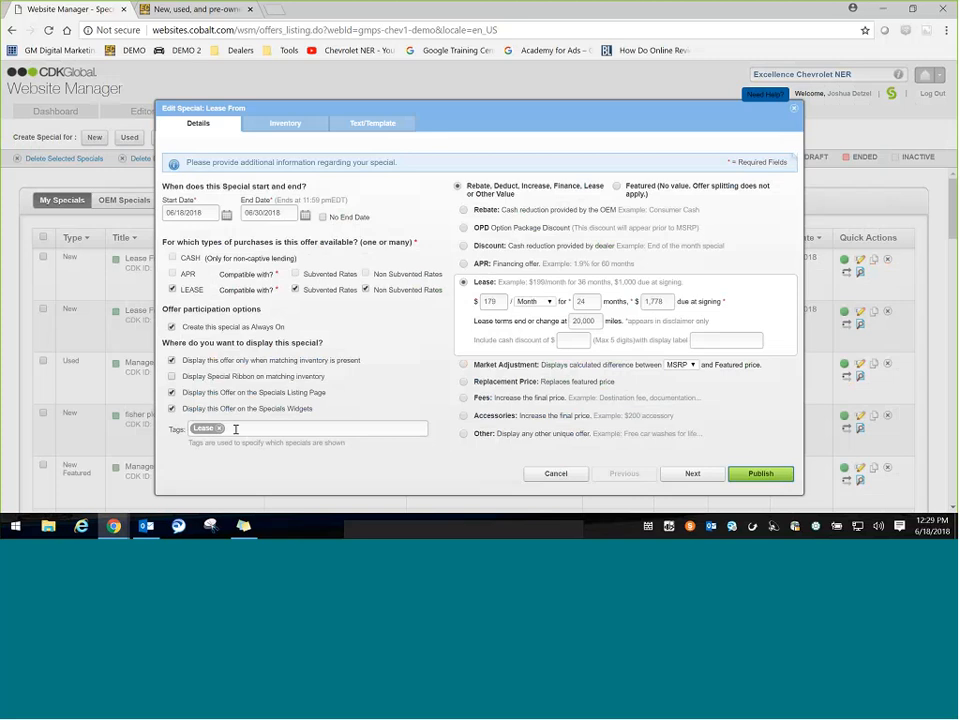
pyautogui.click(246, 428)
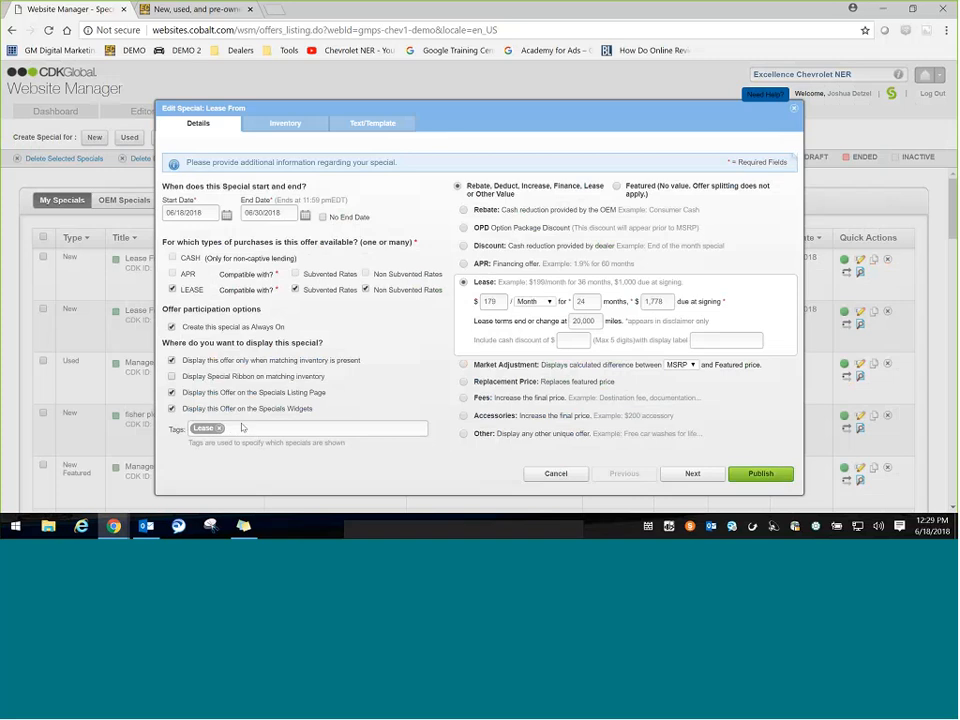
pyautogui.write('Cruze')
pyautogui.press('Return')
pyautogui.click(766, 480)
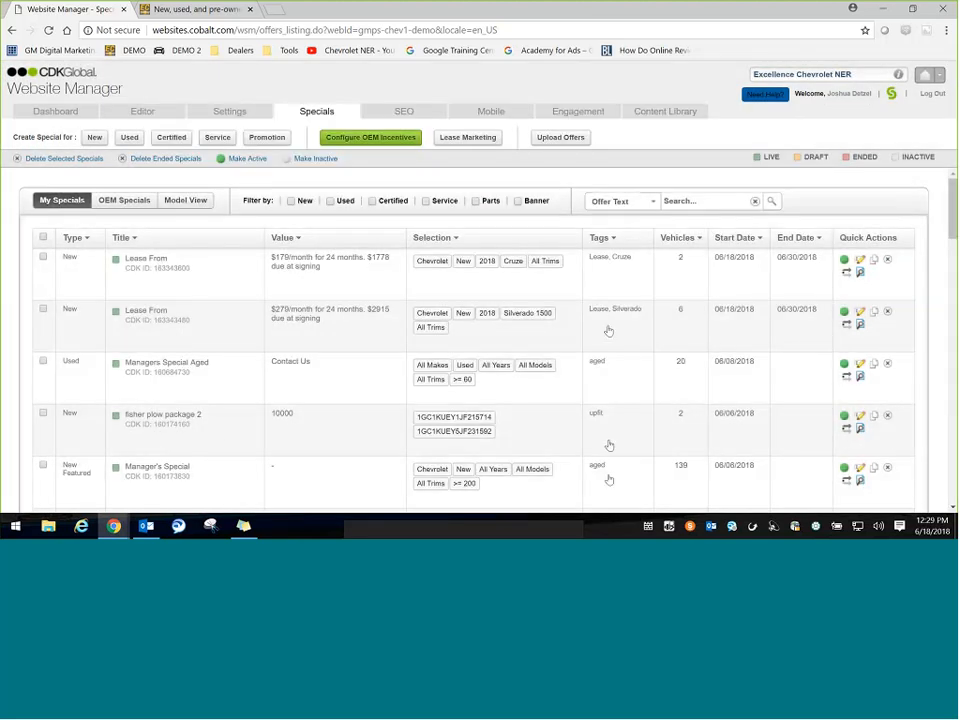
# Open the website editor and select the Specials Rotator Details section in the HomePage outline
pyautogui.click(143, 114)
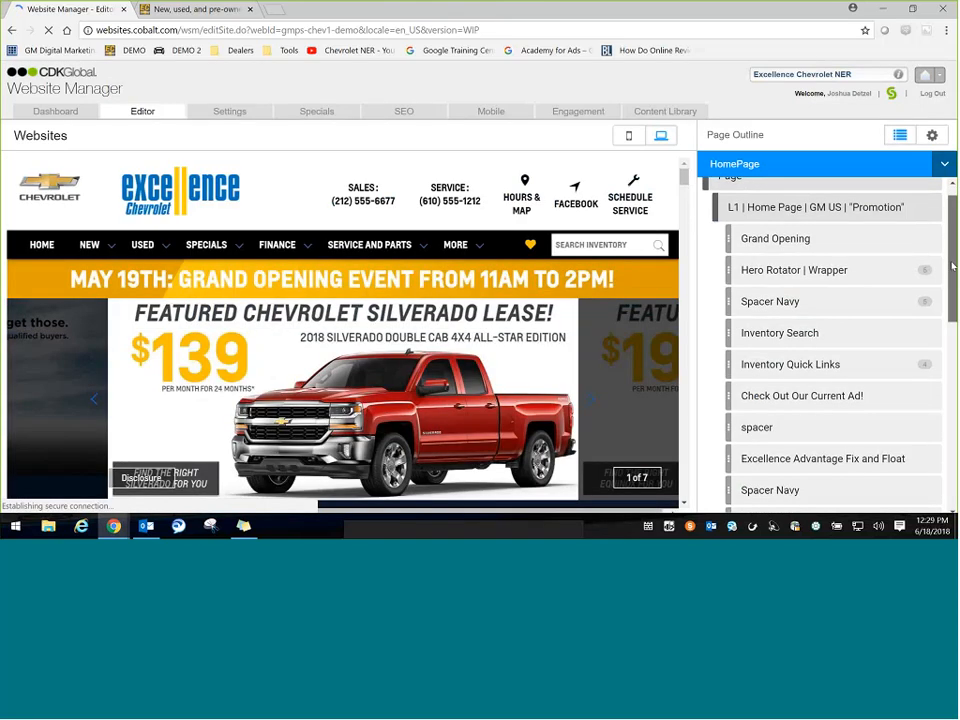
pyautogui.scroll(-5, 953, 266)
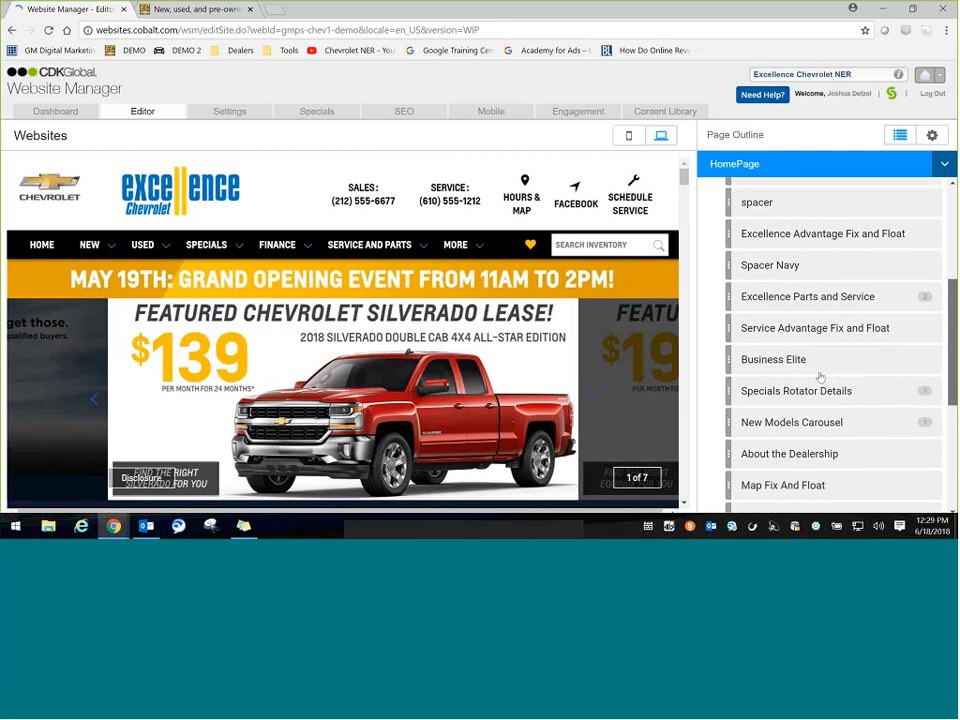
pyautogui.click(798, 391)
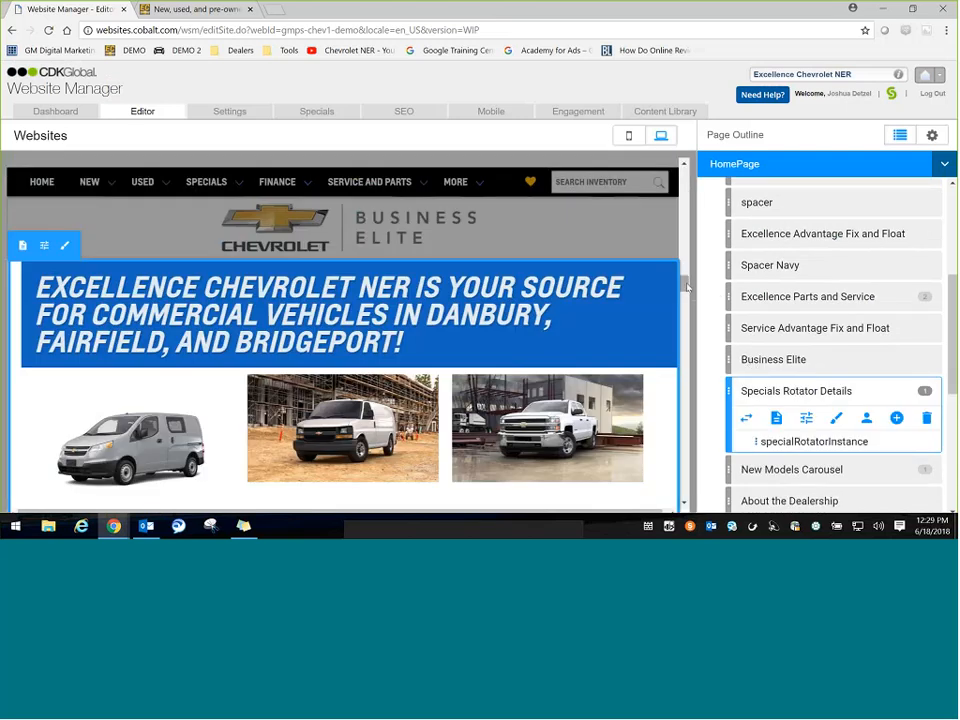
pyautogui.scroll(-2, 688, 298)
pyautogui.moveTo(687, 303); pyautogui.dragTo(686, 291)
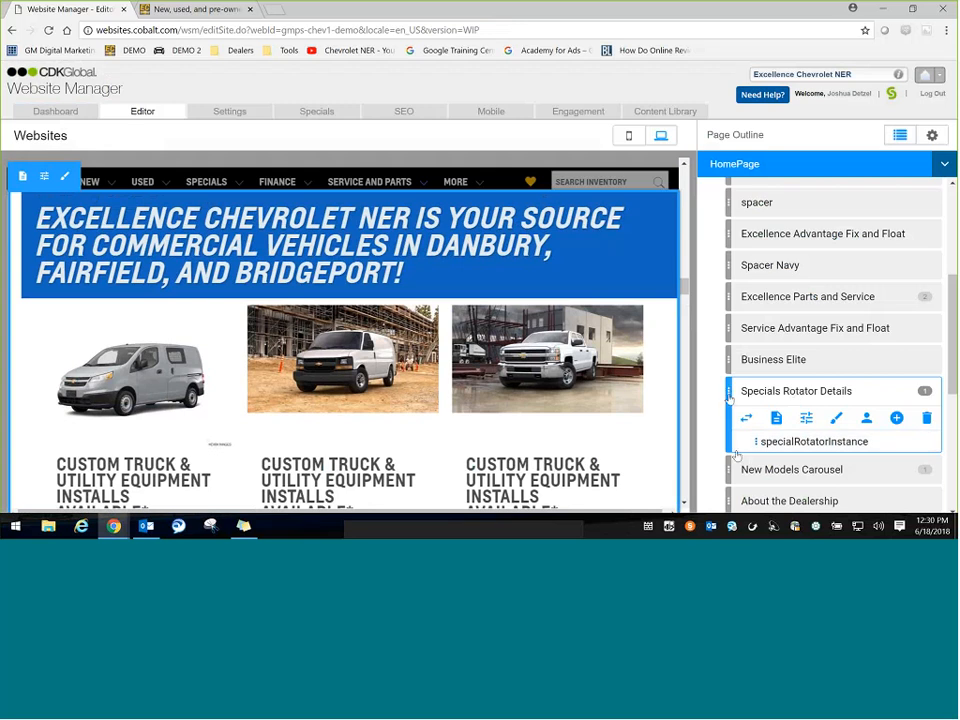
# Configure specialRotatorInstance to show specials tagged "Lease" and "lease" instead of "Commercial"
pyautogui.click(810, 443)
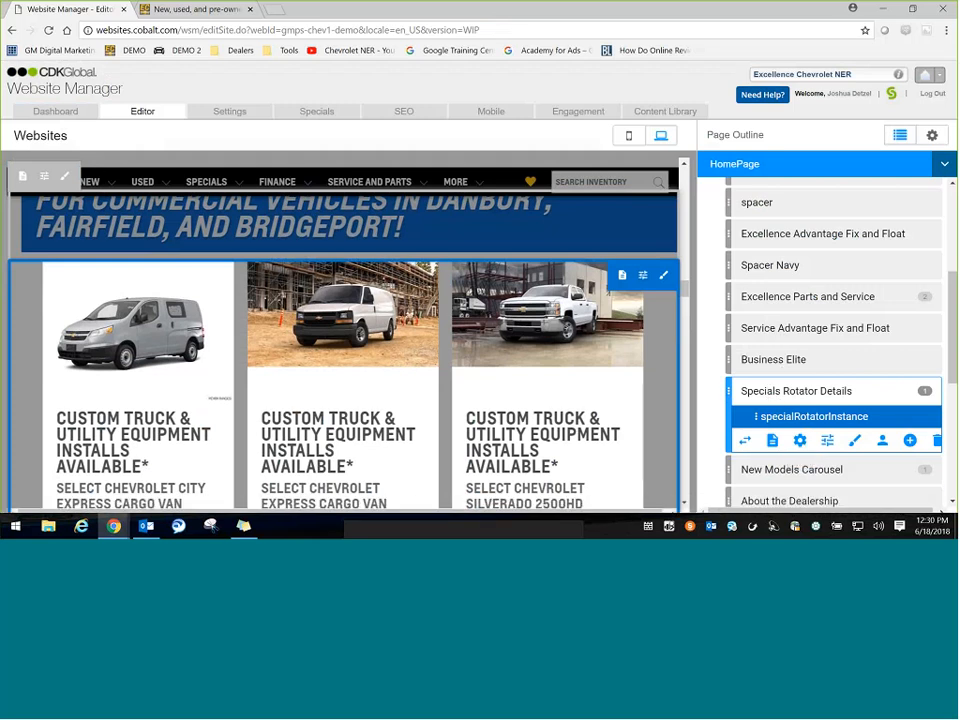
pyautogui.click(753, 392)
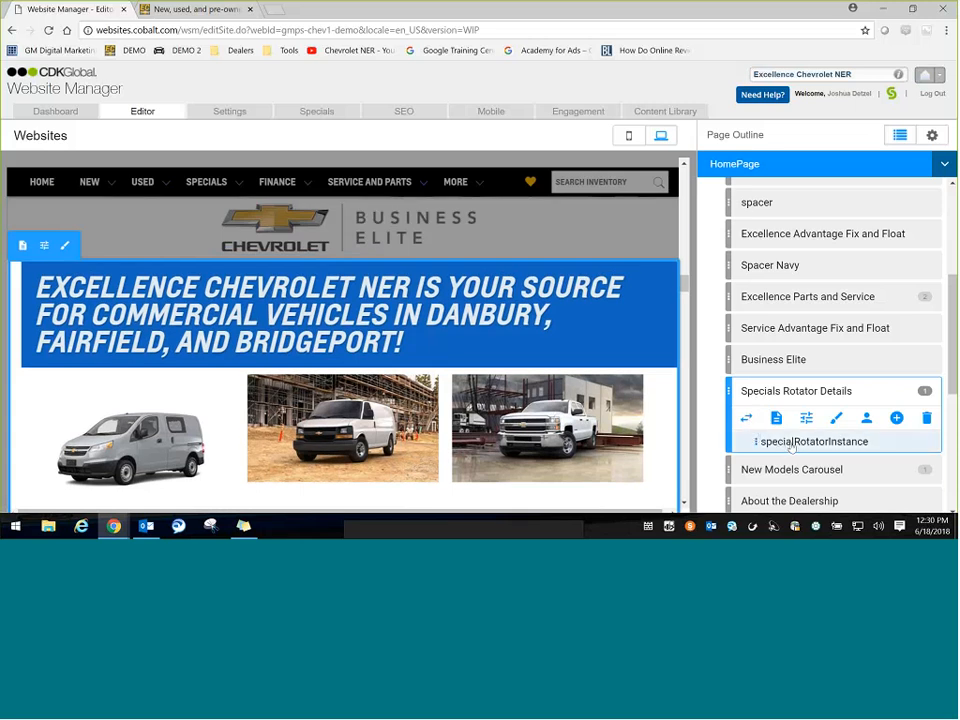
pyautogui.click(791, 443)
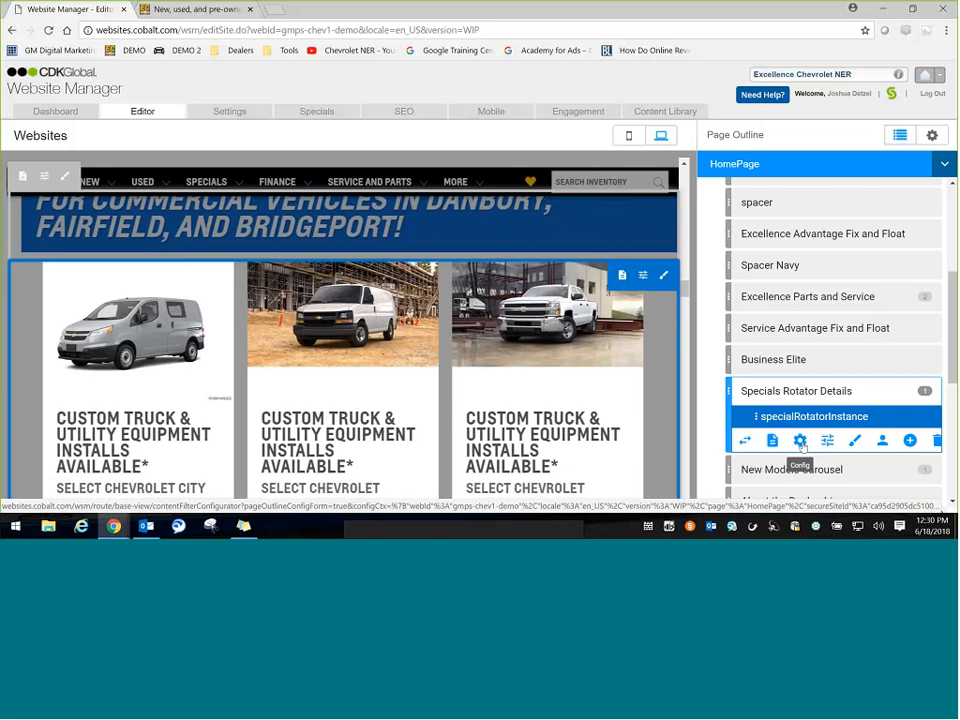
pyautogui.click(800, 441)
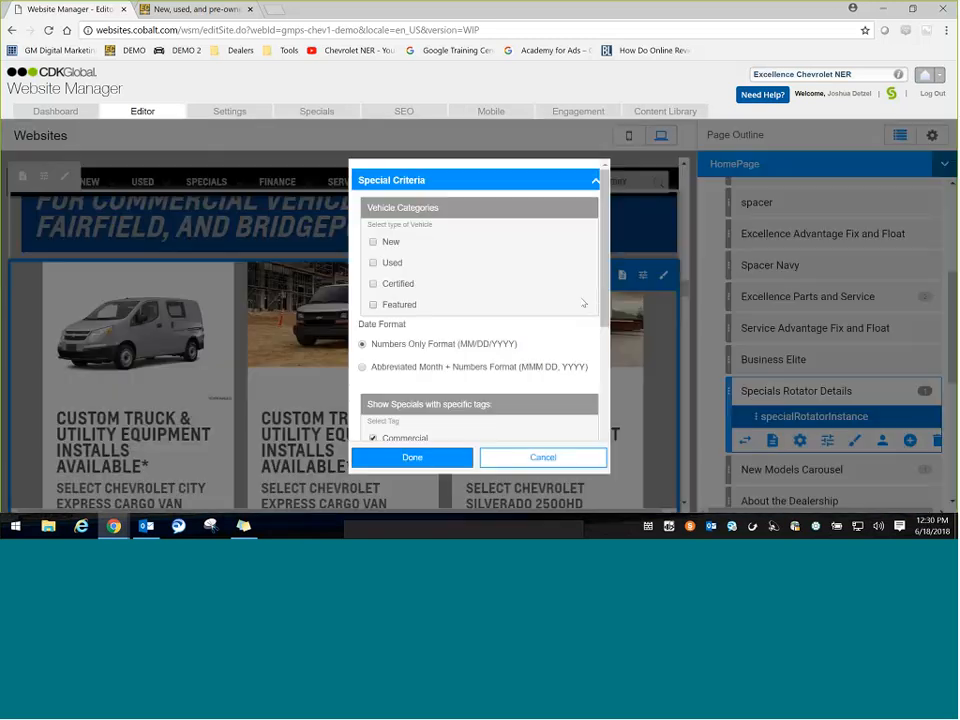
pyautogui.moveTo(603, 268); pyautogui.dragTo(604, 359)
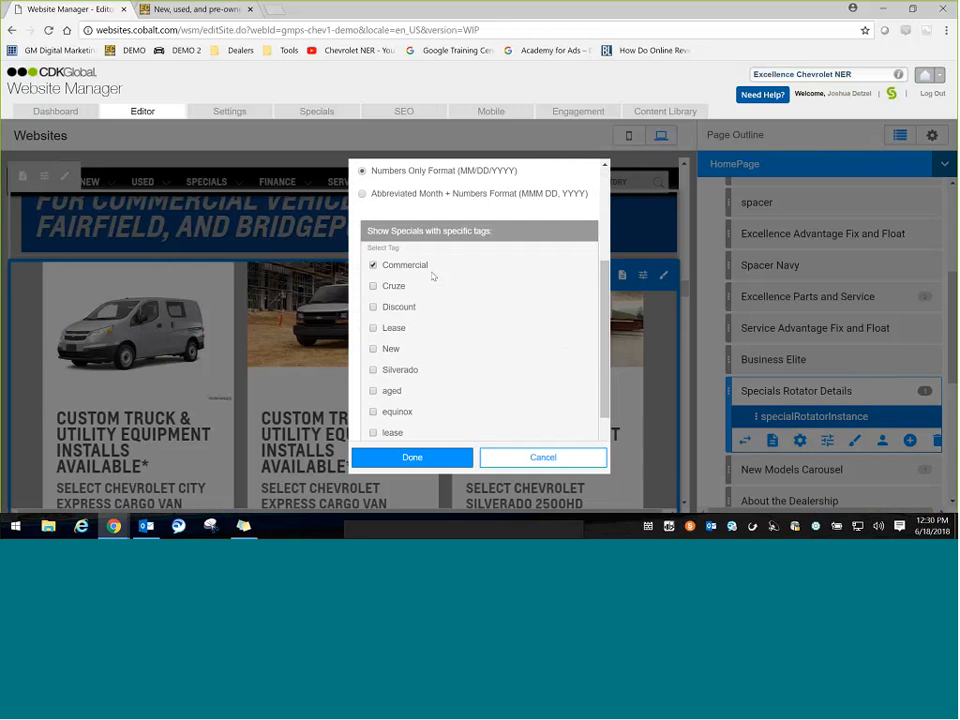
pyautogui.click(373, 265)
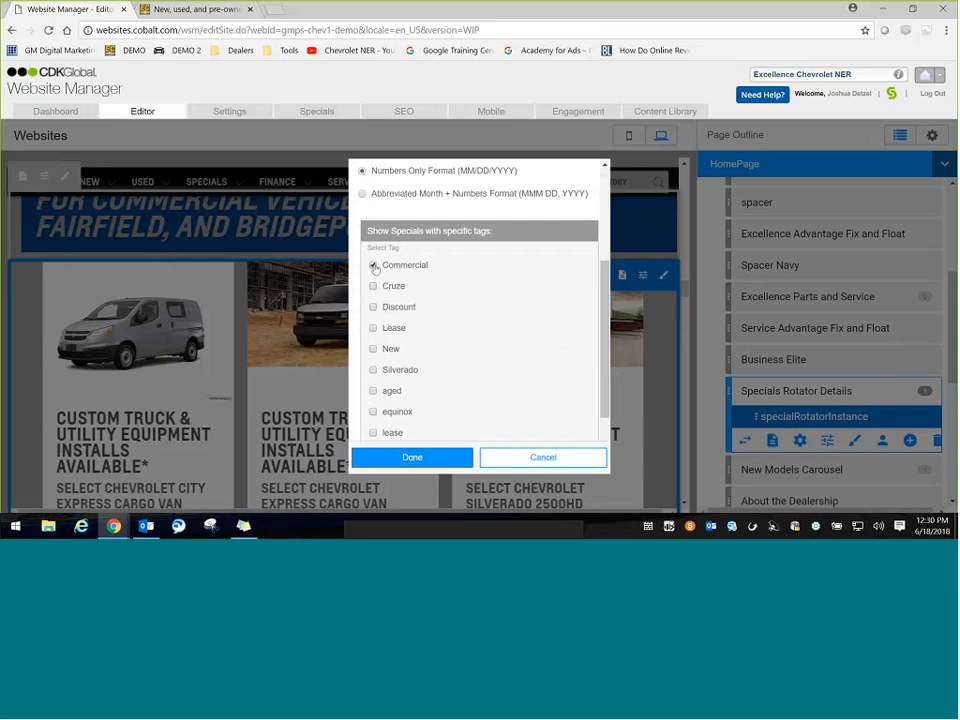
pyautogui.click(373, 328)
pyautogui.click(374, 433)
pyautogui.click(399, 457)
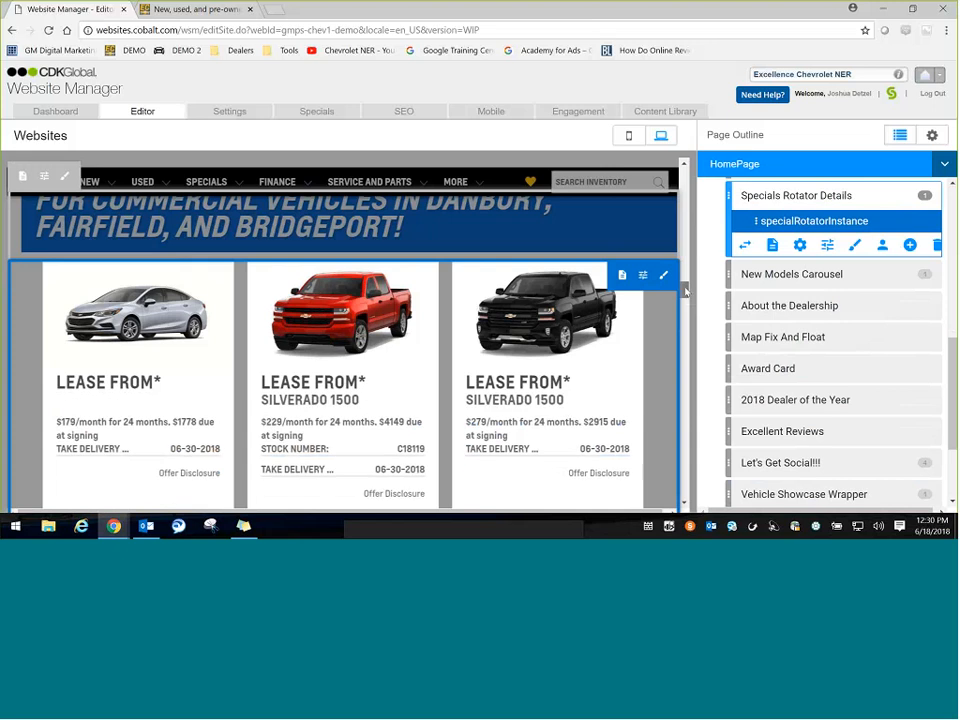
# Change the specials rotator's tag filter to "aged" only, clearing both the "Lease" and "lease" tags
pyautogui.scroll(-1, 686, 292)
pyautogui.moveTo(687, 297); pyautogui.dragTo(687, 293)
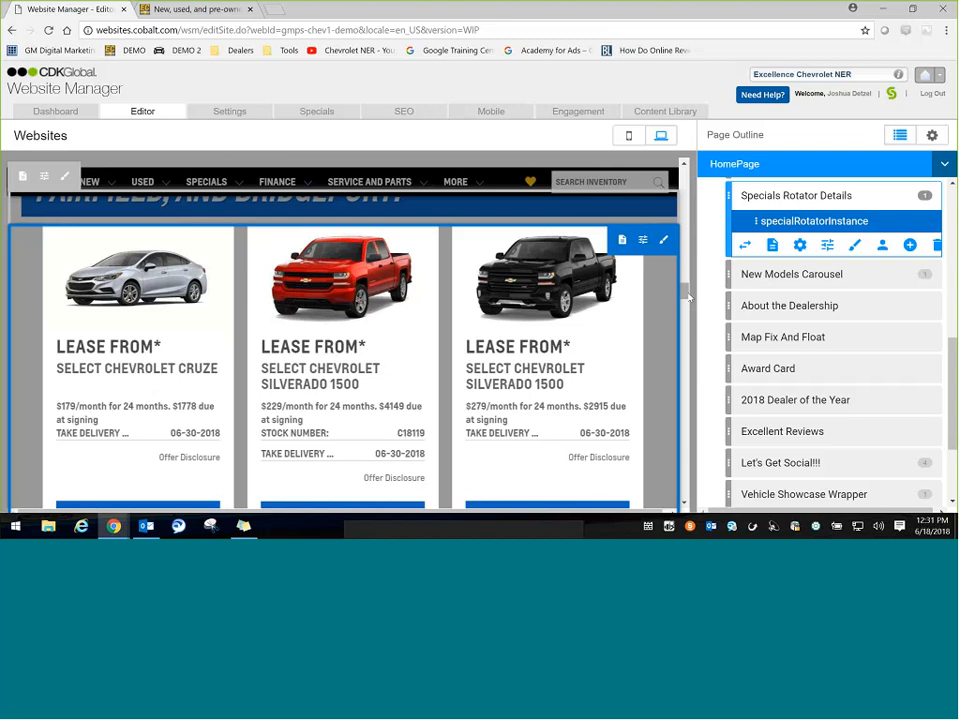
pyautogui.moveTo(687, 293); pyautogui.dragTo(687, 293)
pyautogui.click(801, 250)
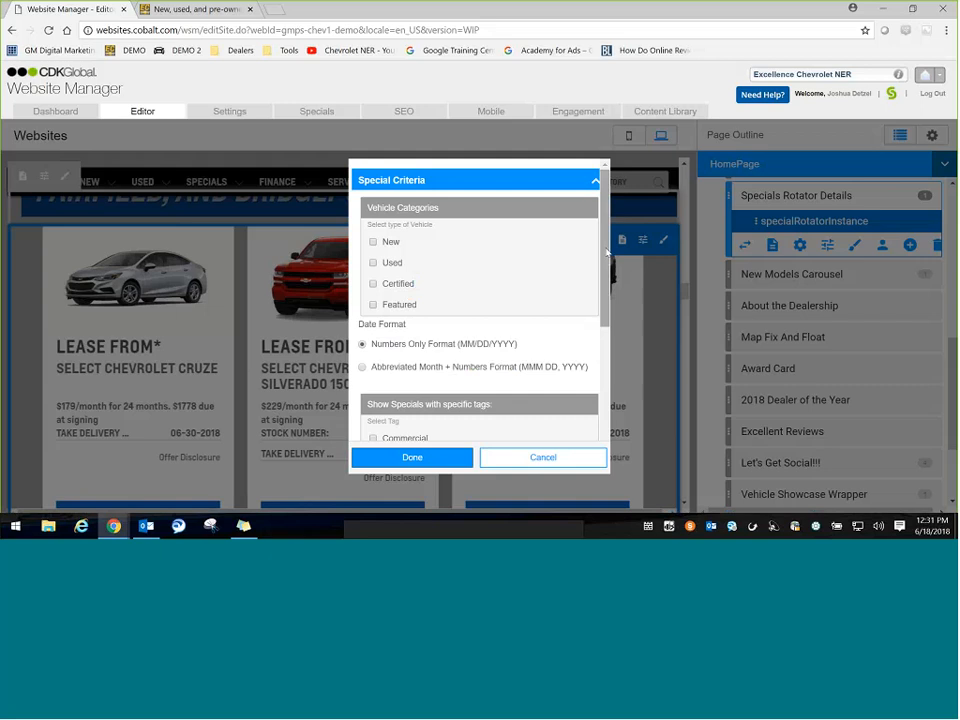
pyautogui.moveTo(606, 252); pyautogui.dragTo(614, 377)
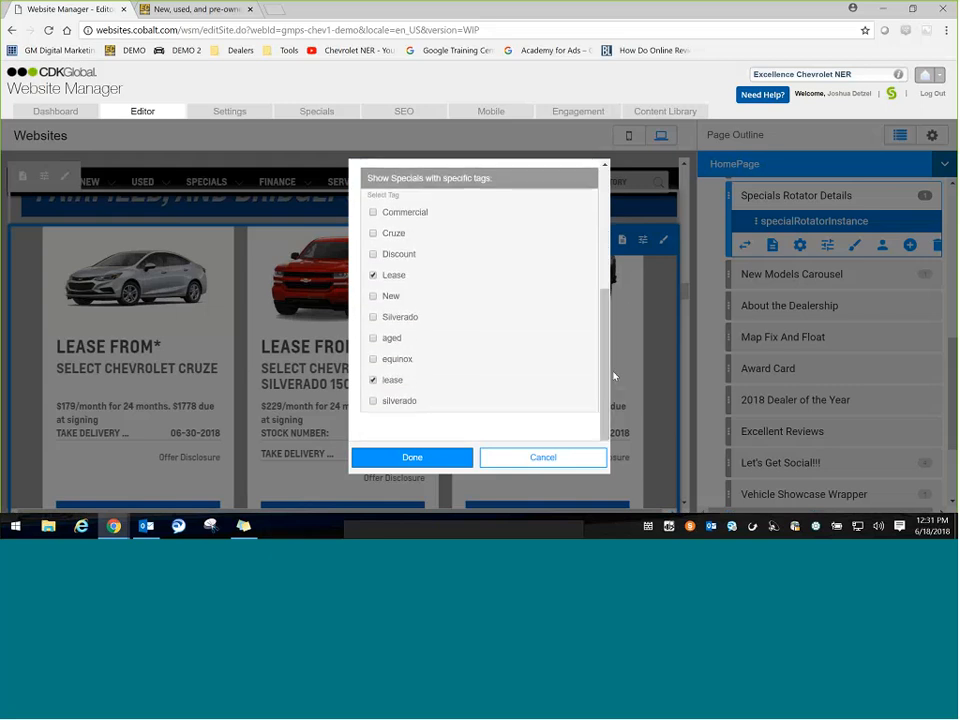
pyautogui.click(373, 275)
pyautogui.click(373, 380)
pyautogui.click(373, 338)
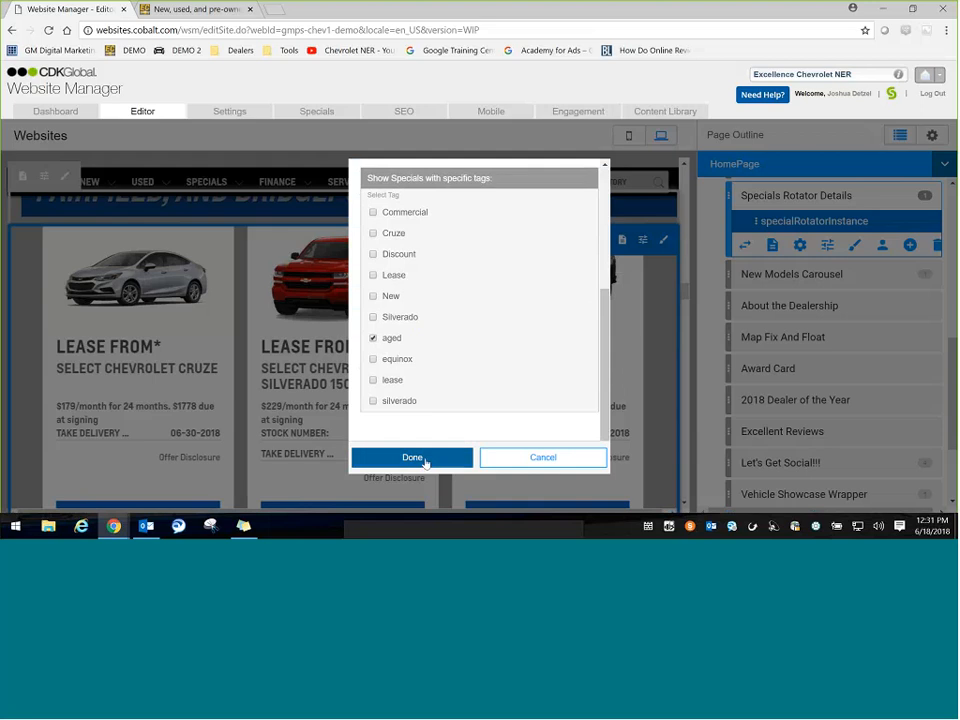
pyautogui.click(425, 460)
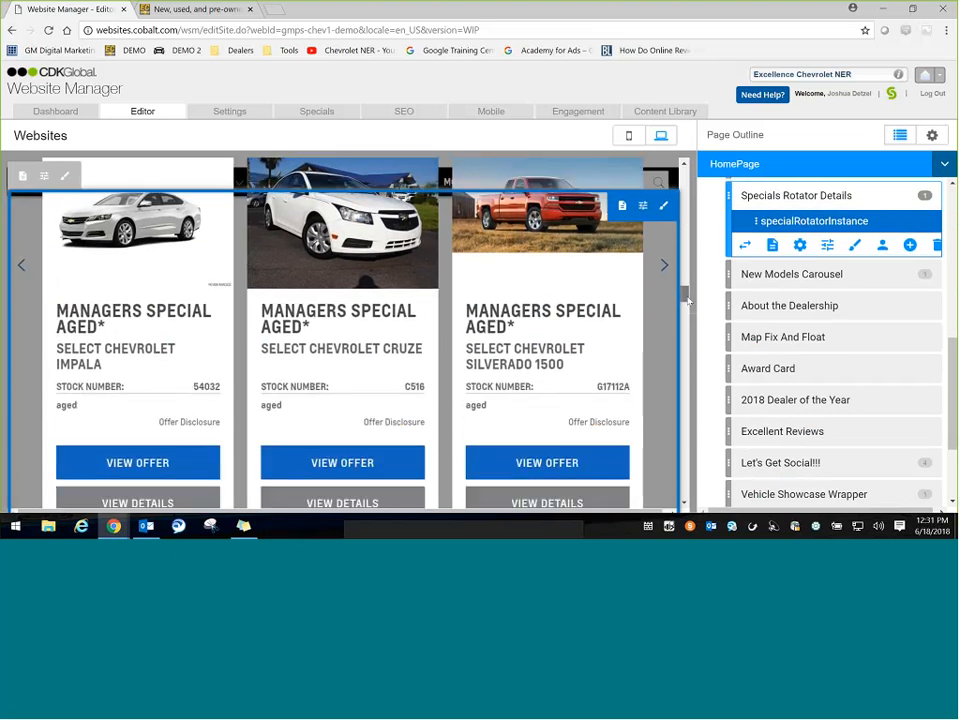
# Browse forward and back through the aged manager's specials in the home page rotator preview
pyautogui.moveTo(688, 299)
pyautogui.mouseDown()
pyautogui.moveTo(688, 311)
pyautogui.moveTo(686, 301)
pyautogui.mouseUp()
pyautogui.click(666, 322)
pyautogui.click(667, 322)
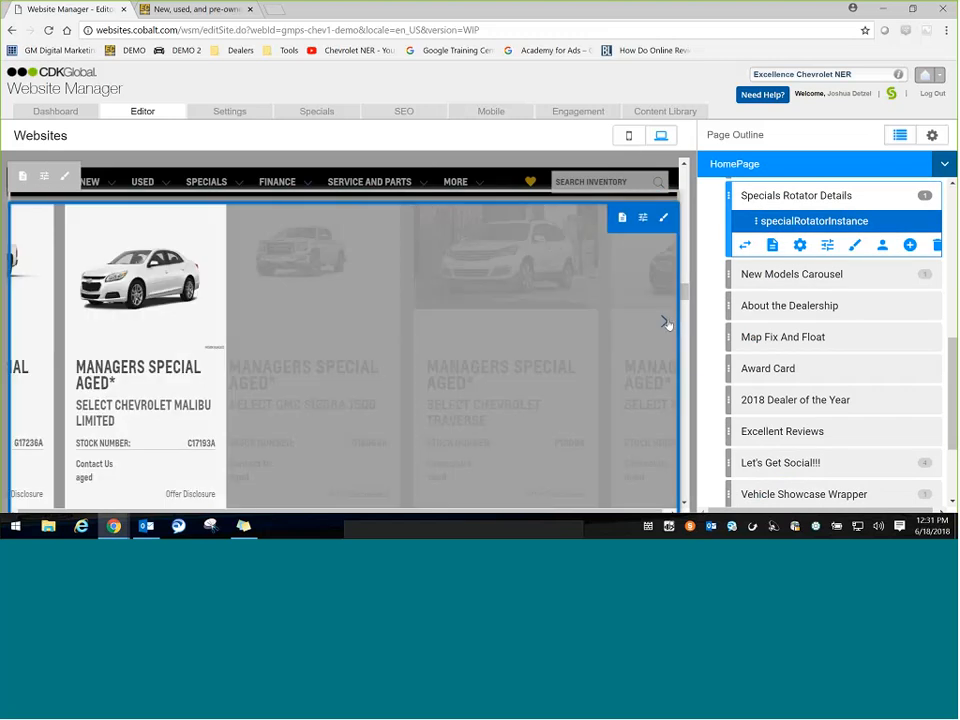
pyautogui.click(667, 322)
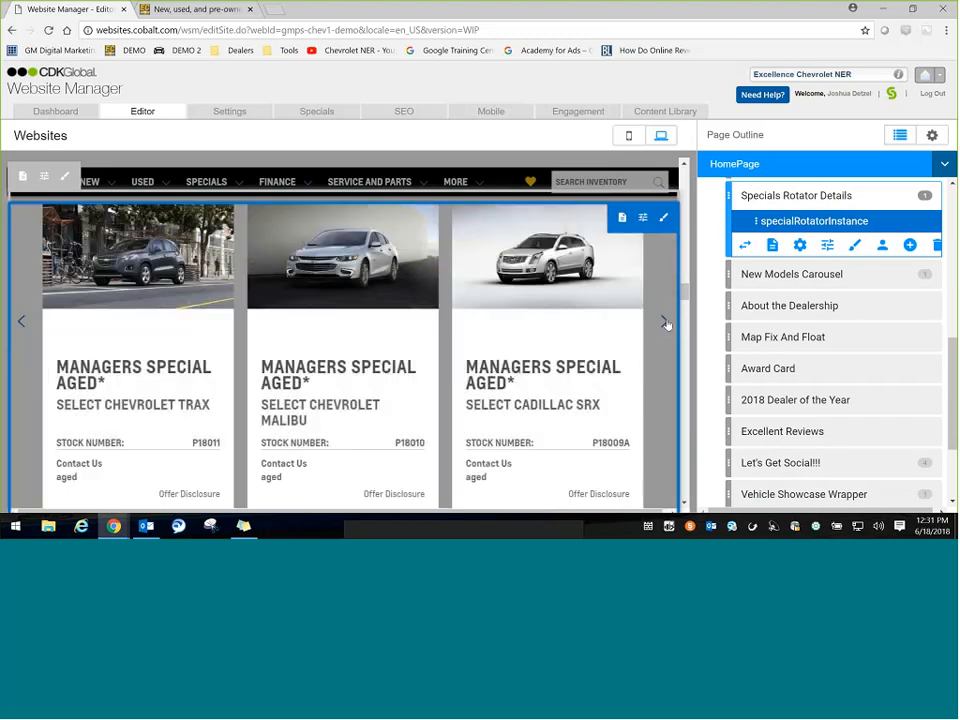
pyautogui.click(667, 322)
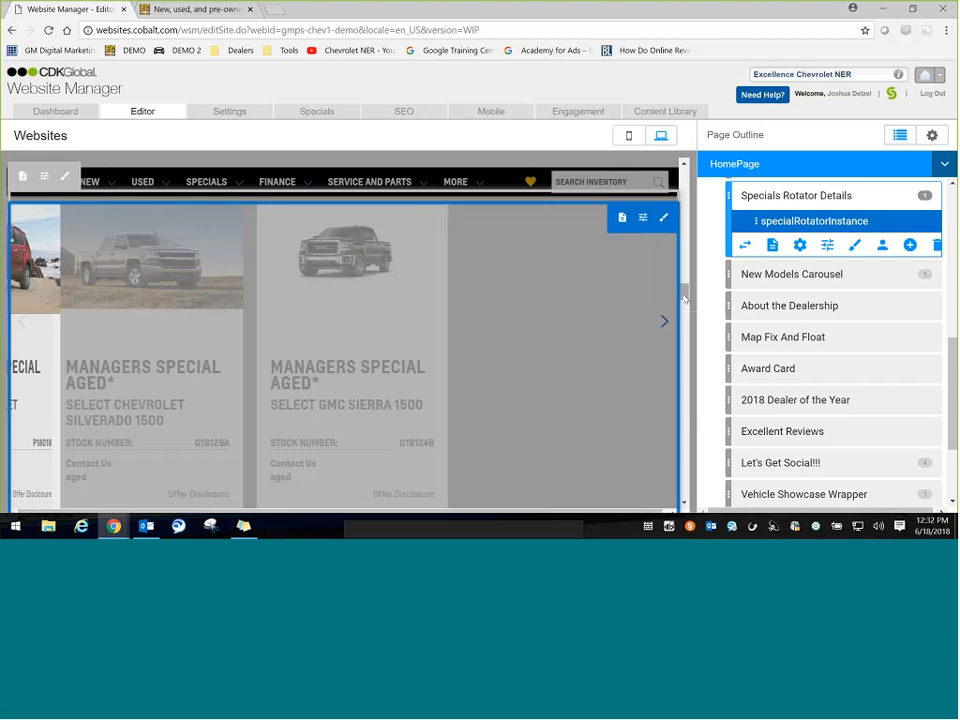
pyautogui.click(22, 323)
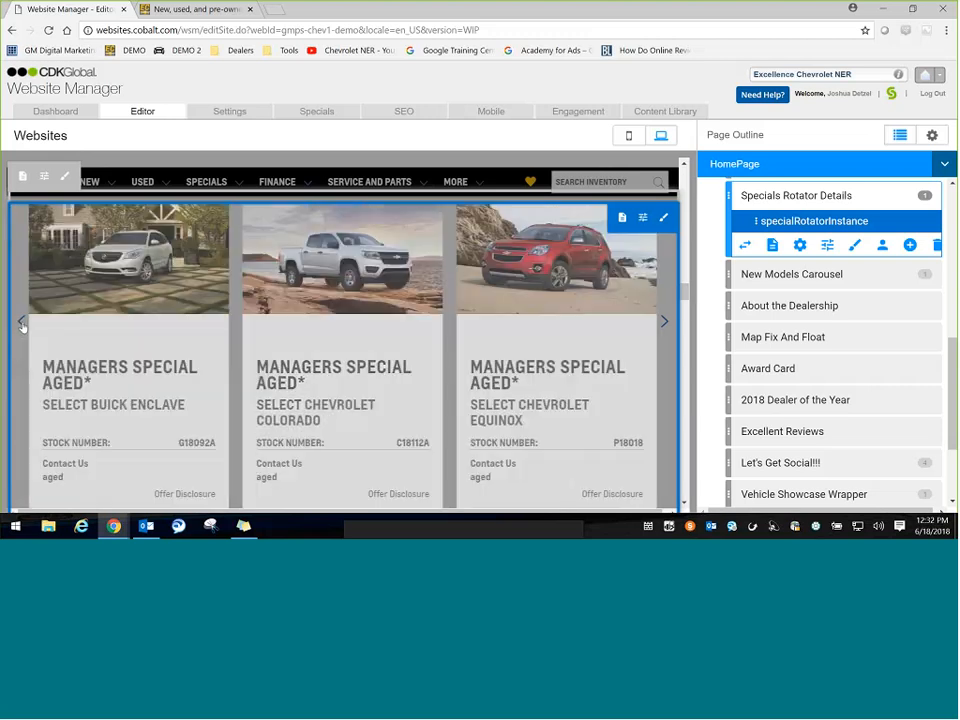
pyautogui.click(22, 323)
pyautogui.click(22, 323)
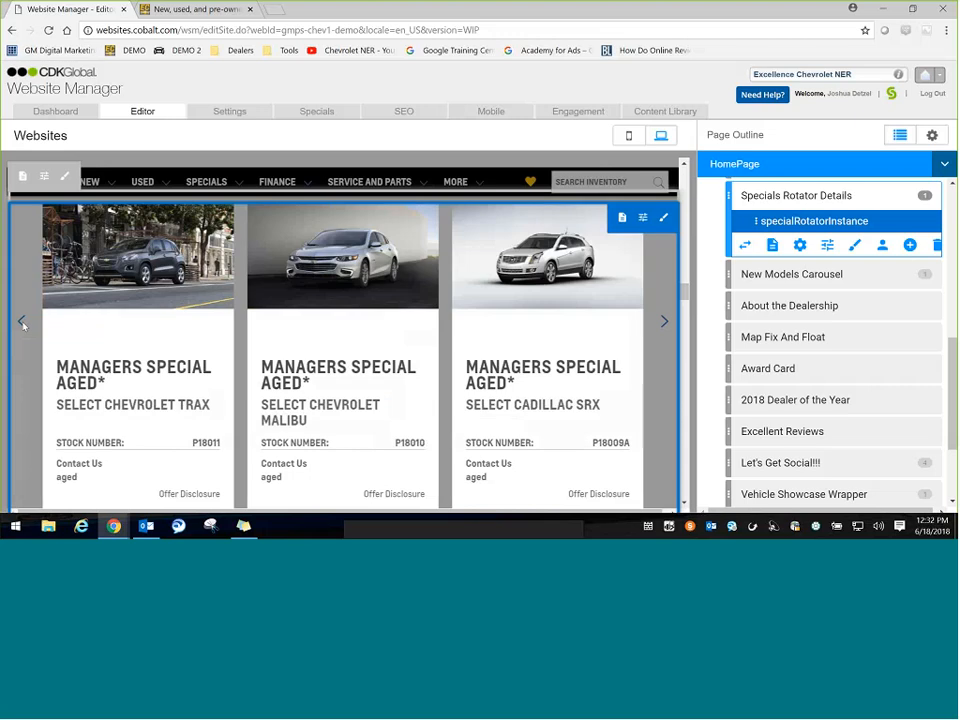
# Page back through the remaining aged manager's specials in the rotator preview and forward again to its first vehicles
pyautogui.click(22, 323)
pyautogui.click(22, 323)
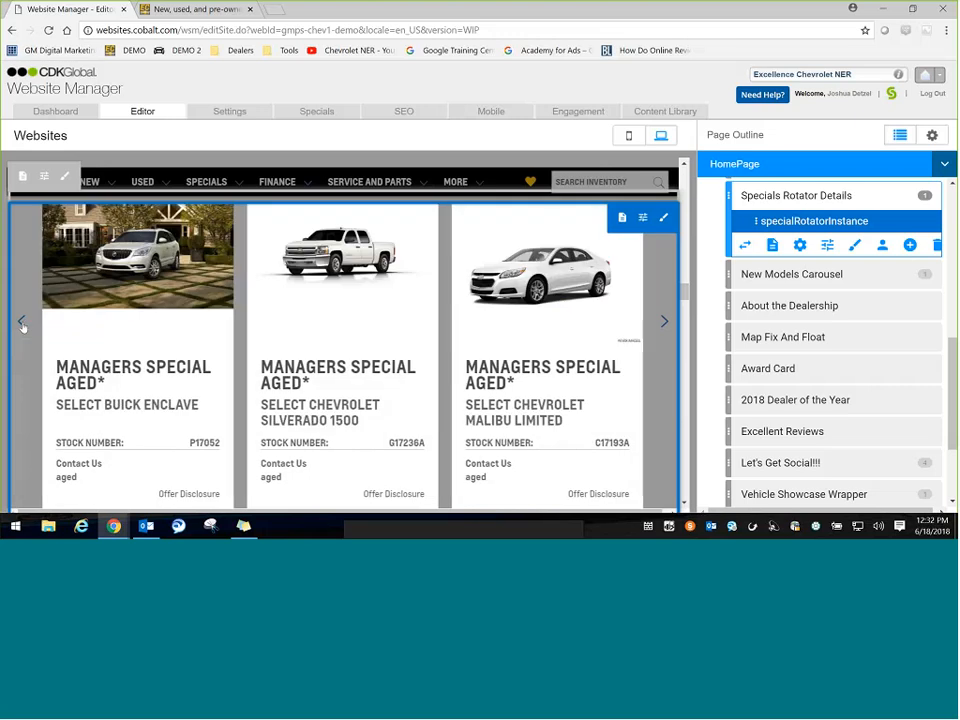
pyautogui.click(22, 323)
pyautogui.click(22, 323)
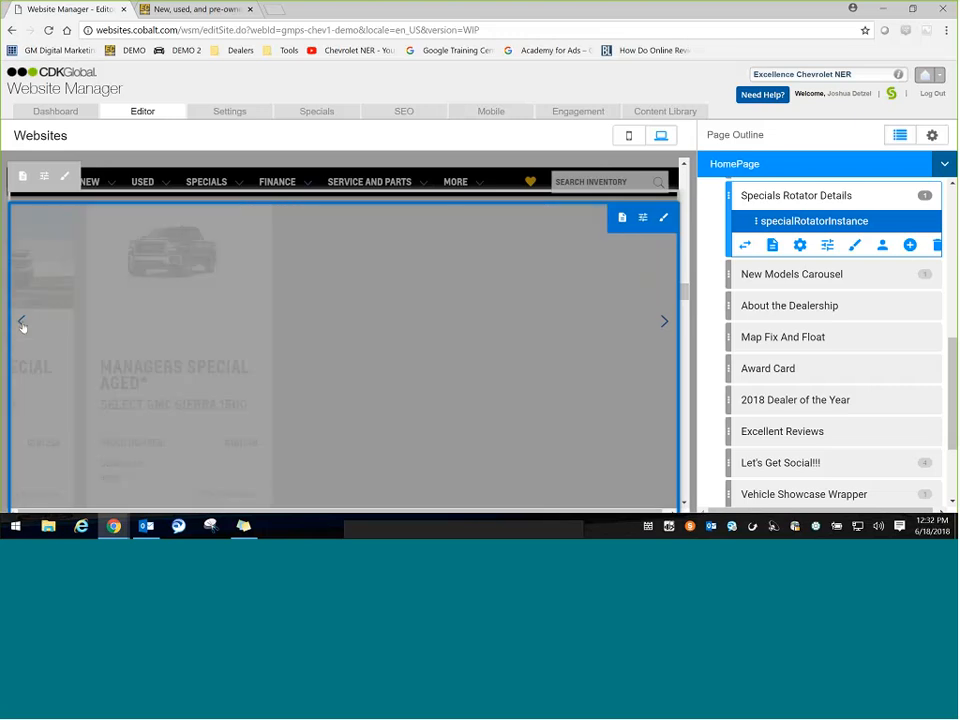
pyautogui.click(22, 323)
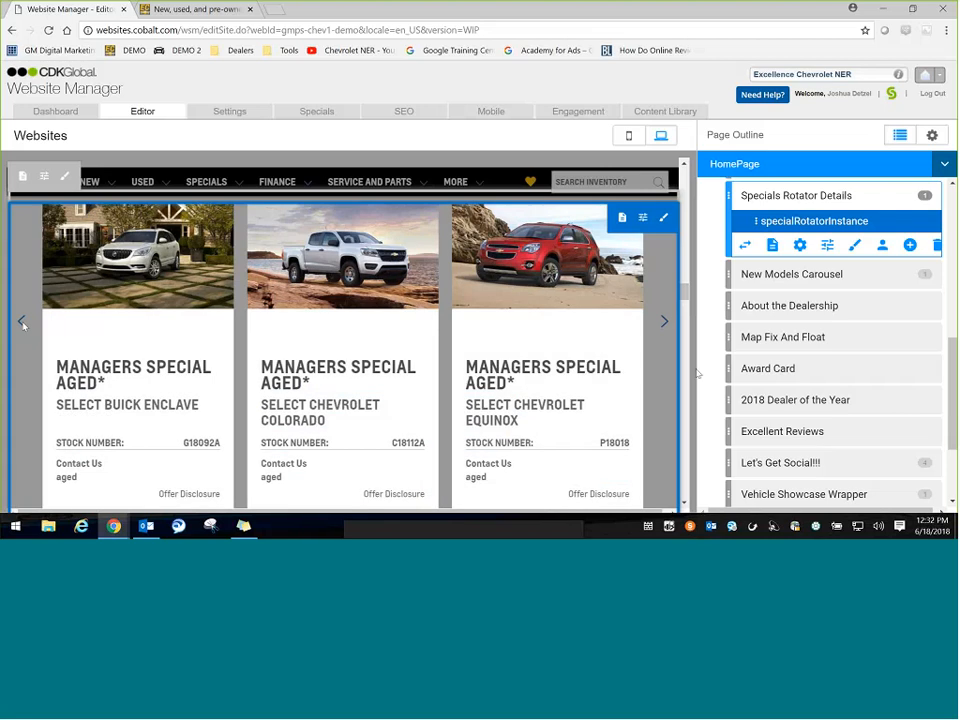
pyautogui.click(664, 322)
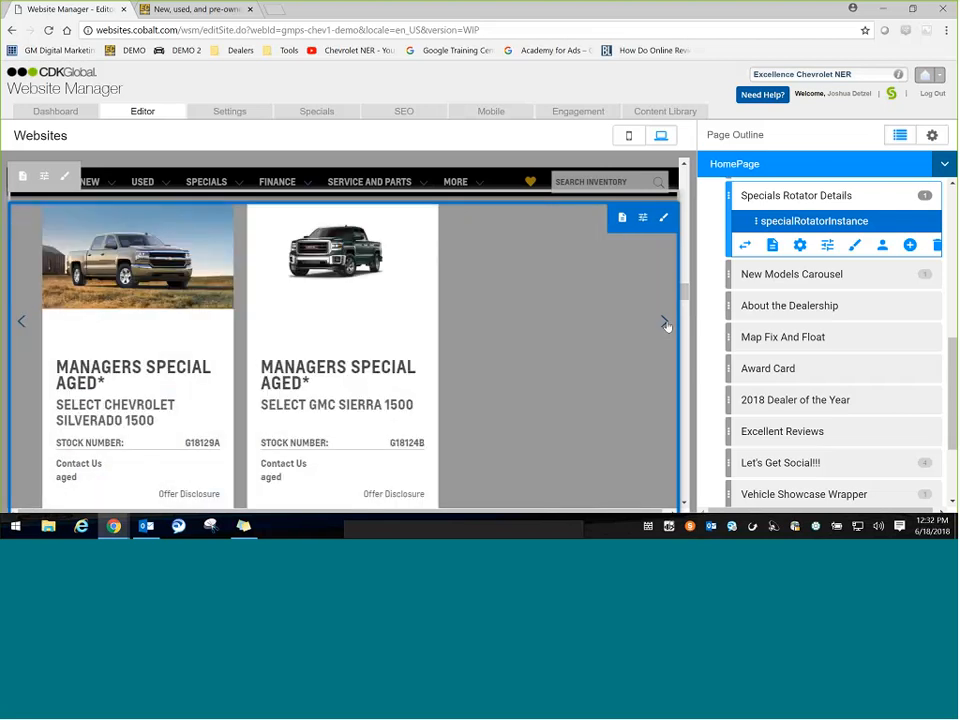
pyautogui.click(665, 325)
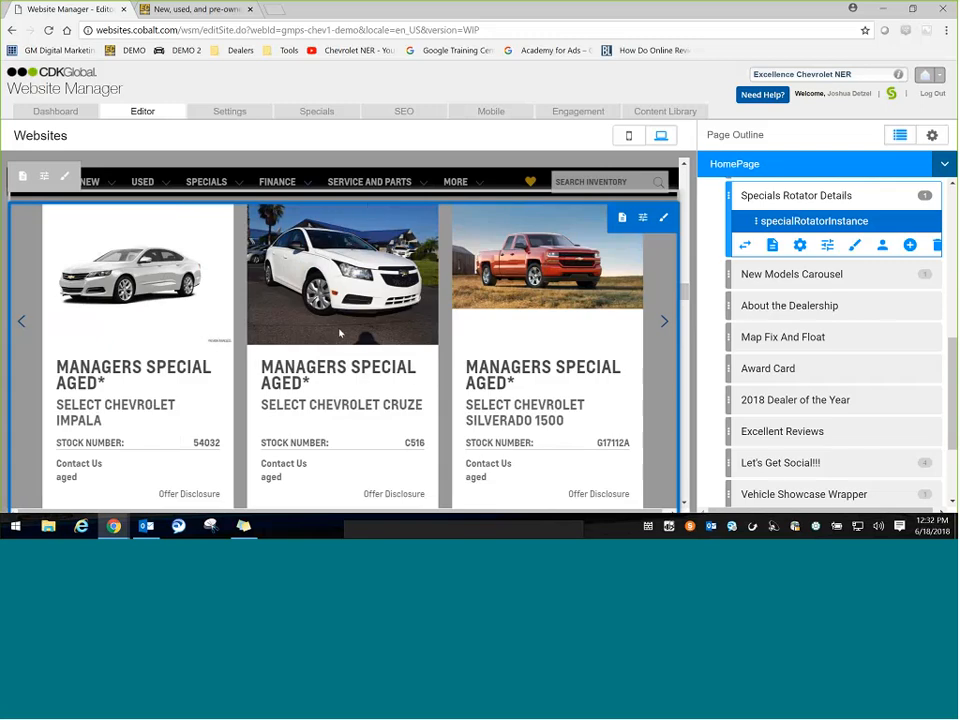
# Open the Specials list and check the details of the new-vehicle featured Manager's Special, closing it without saving
pyautogui.click(336, 117)
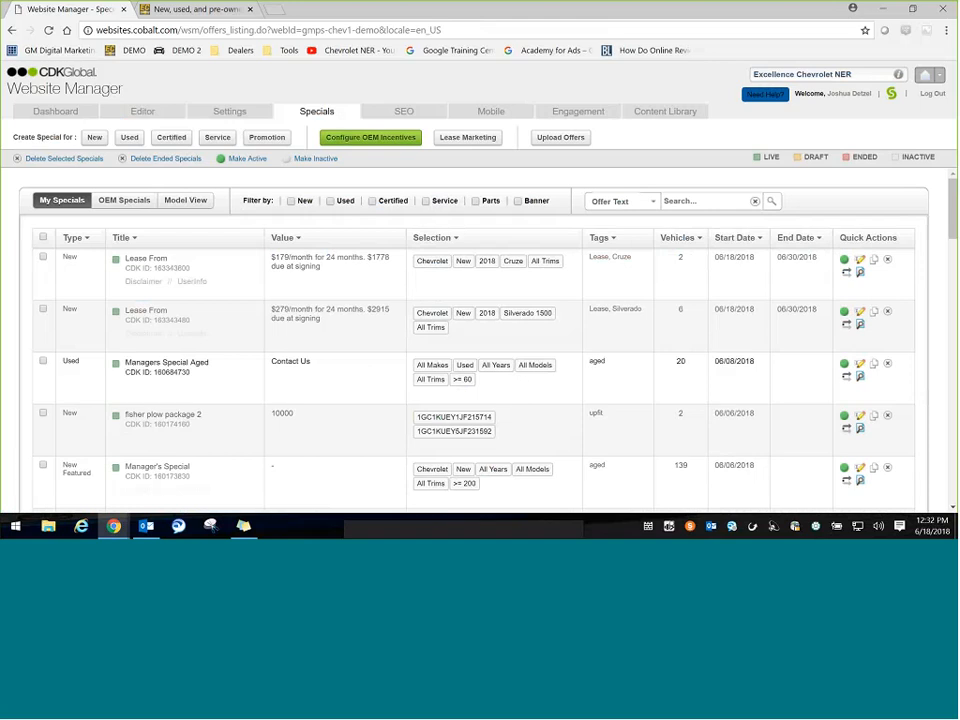
pyautogui.click(472, 484)
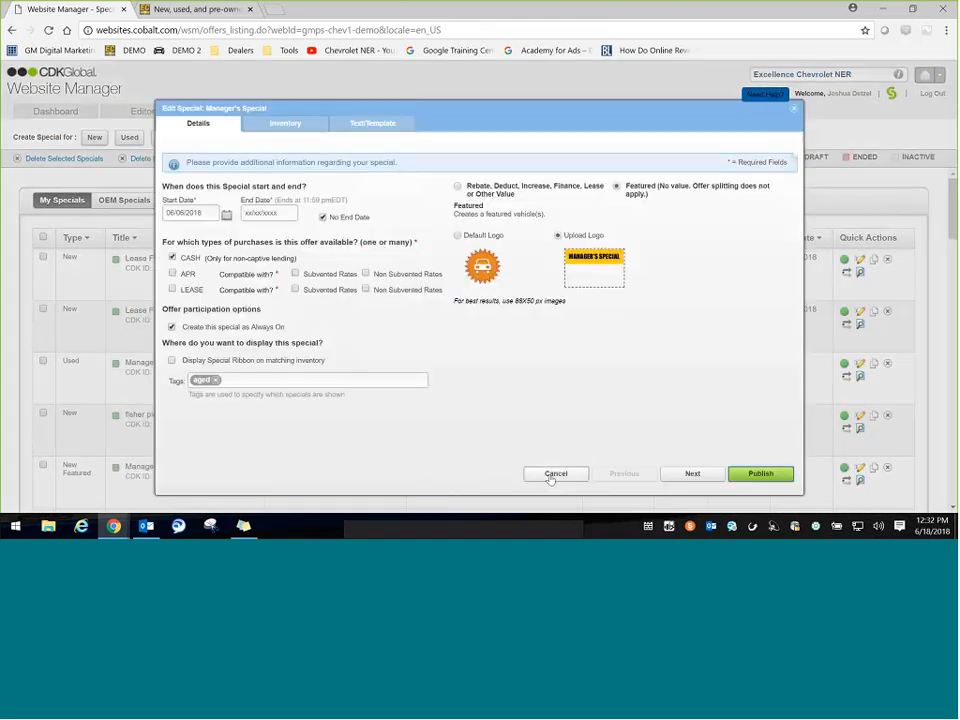
pyautogui.click(551, 474)
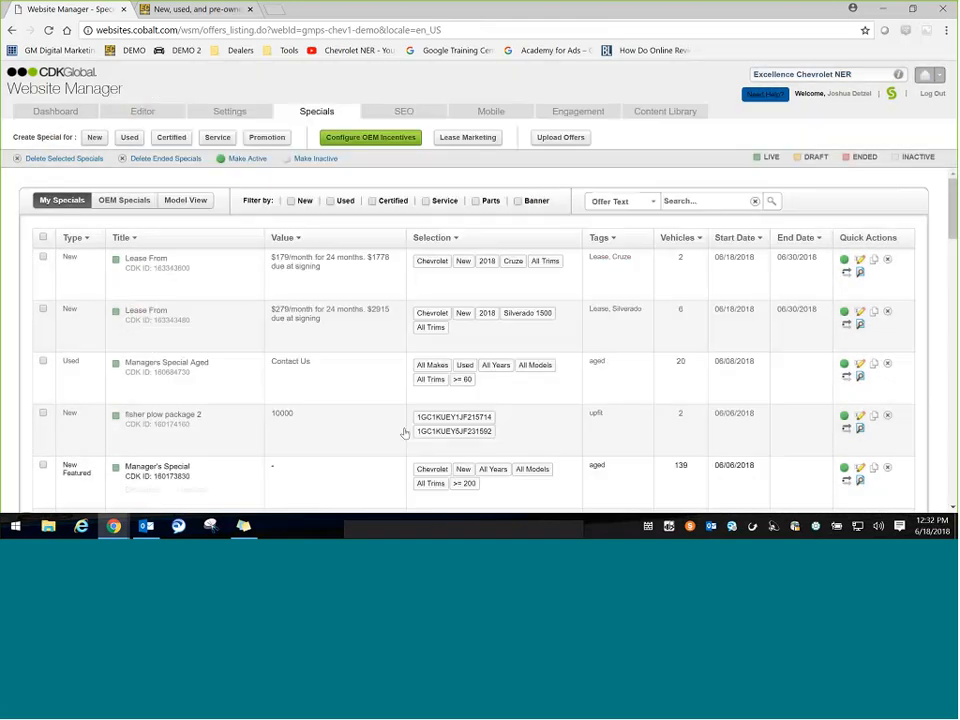
# Examine the details and inventory criteria of the used Managers Special Aged, including category and days in inventory, without saving
pyautogui.click(183, 374)
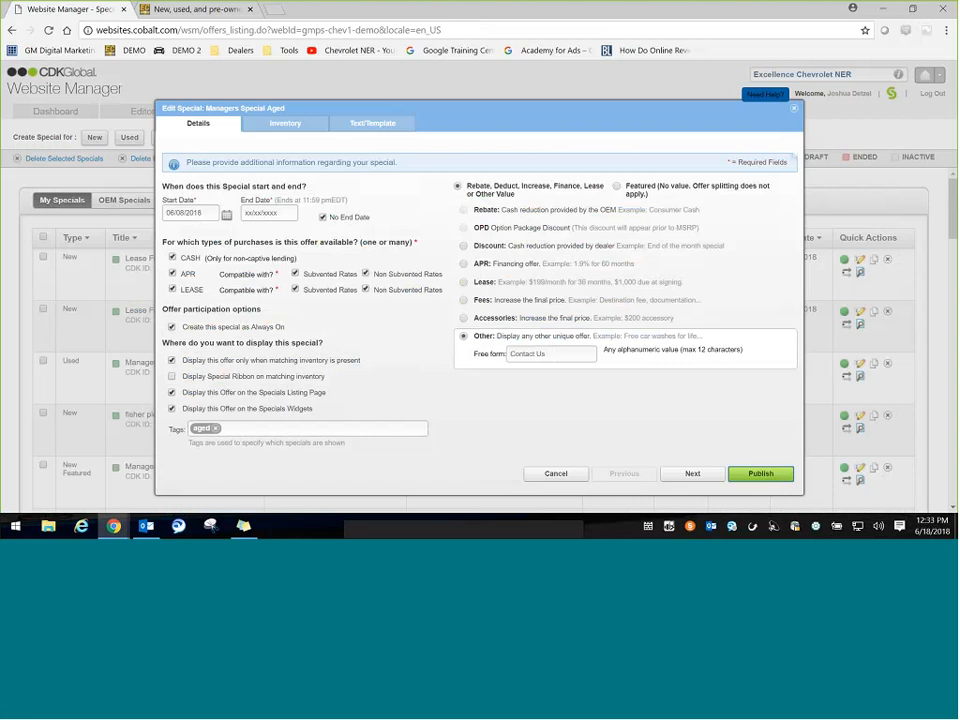
pyautogui.click(285, 124)
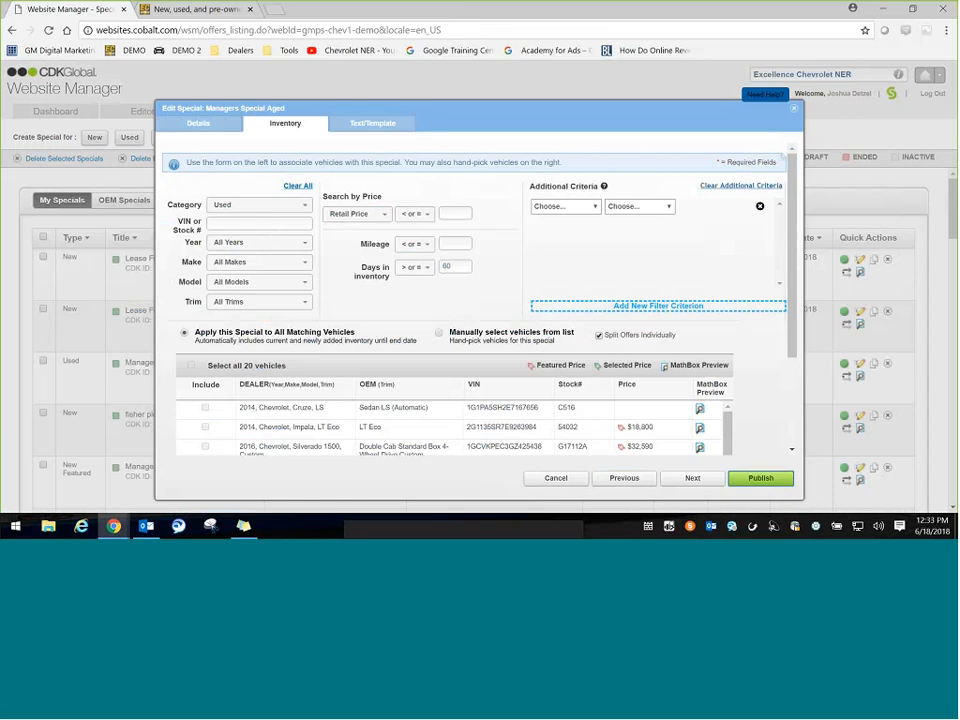
pyautogui.click(280, 210)
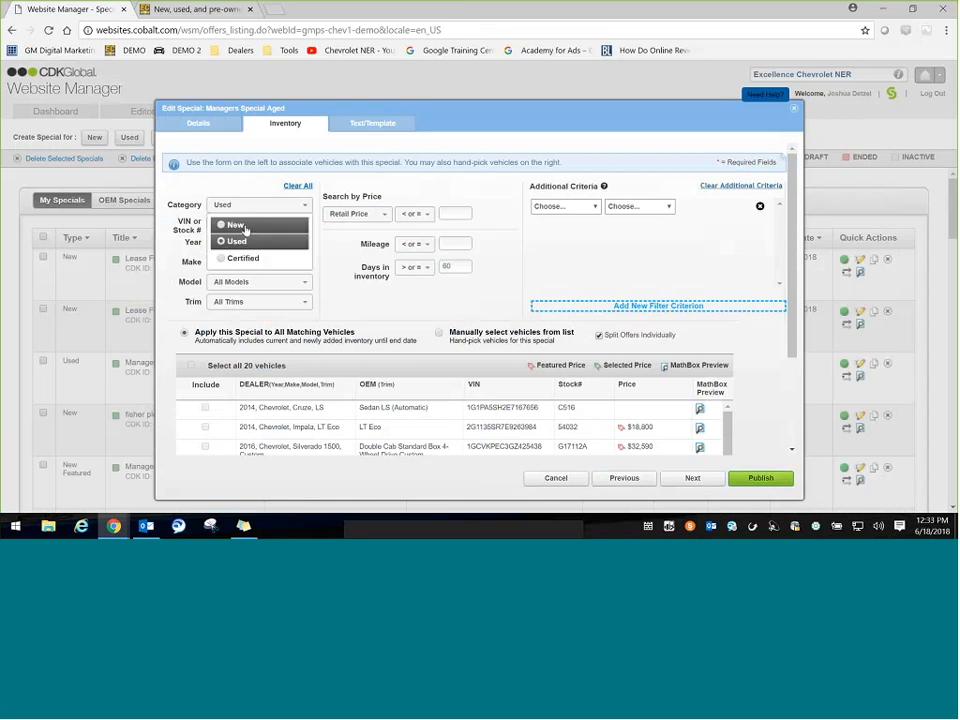
pyautogui.click(376, 267)
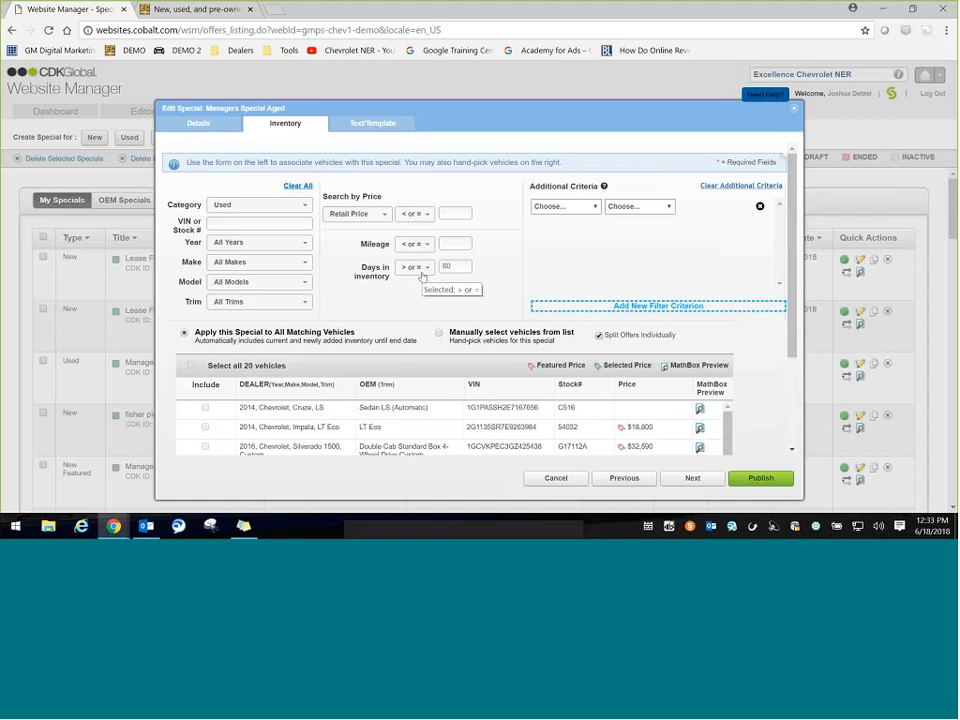
pyautogui.click(556, 478)
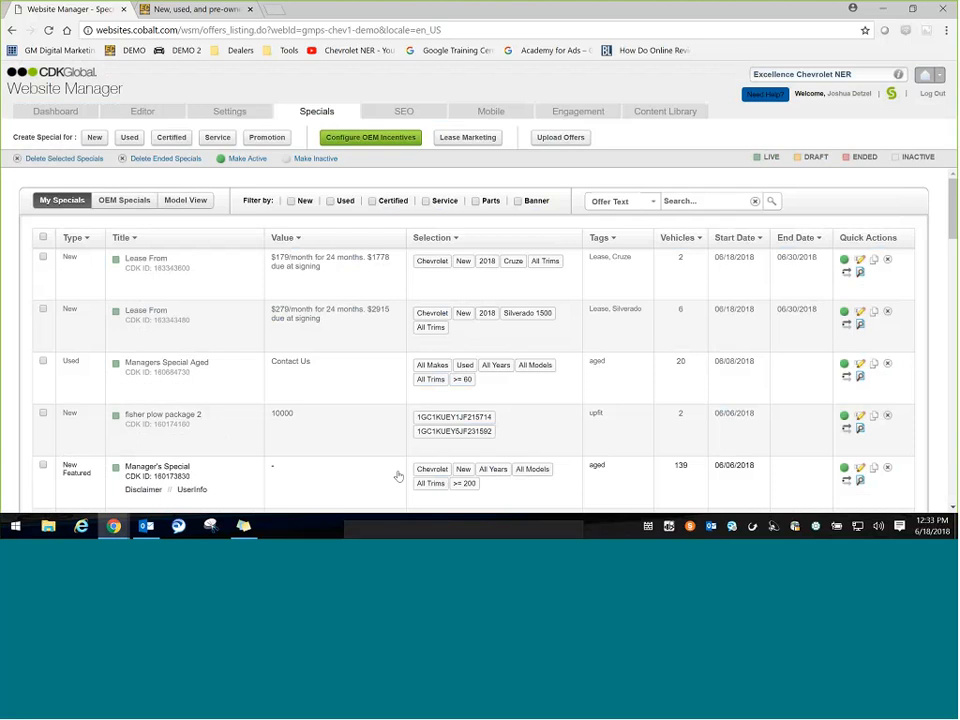
# Review the title text and settings of the featured Manager's Special for new Chevrolets and close it without saving
pyautogui.click(468, 483)
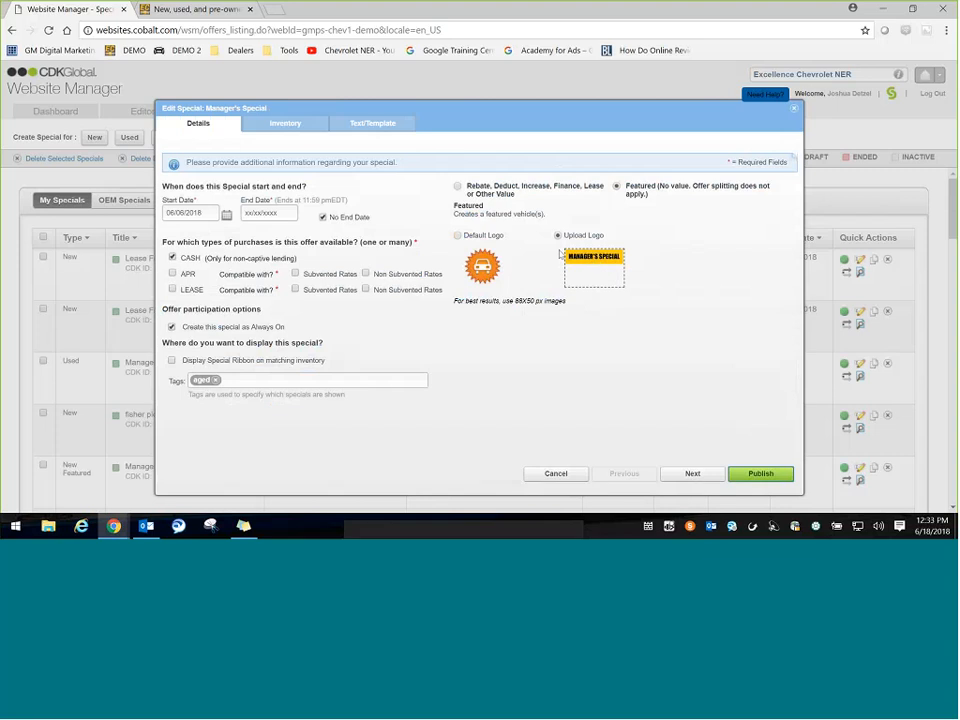
pyautogui.click(358, 125)
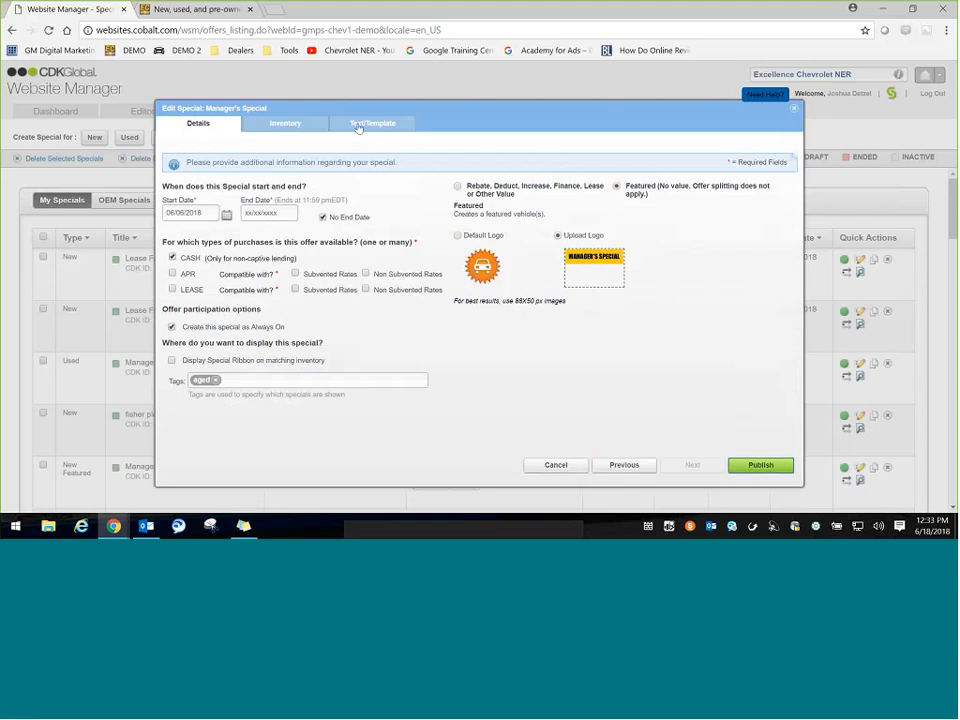
pyautogui.moveTo(494, 198); pyautogui.dragTo(360, 195)
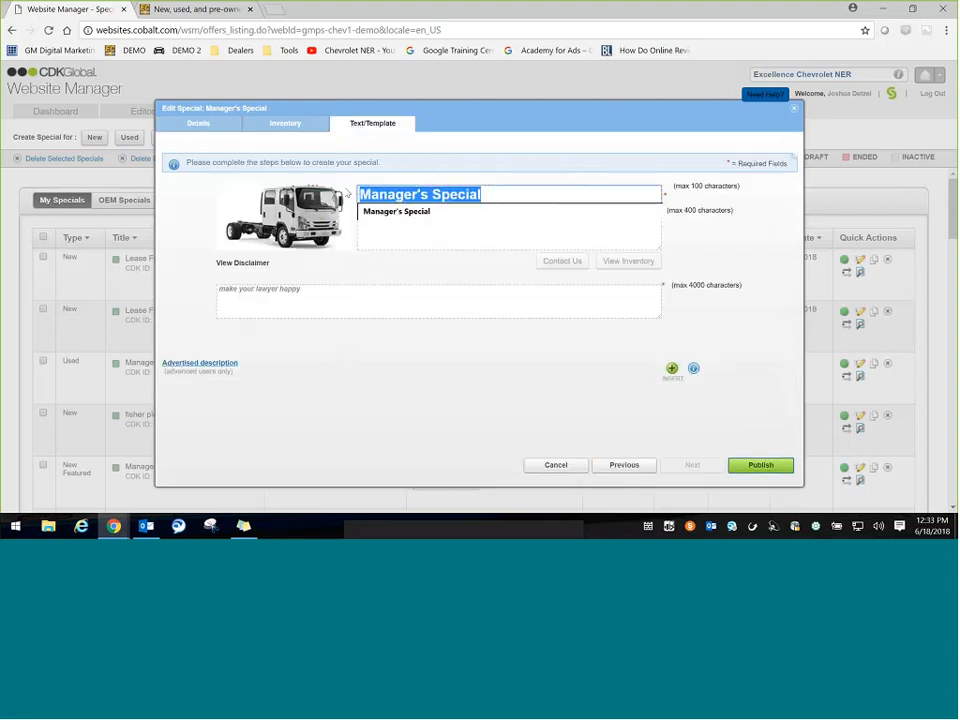
pyautogui.click(500, 194)
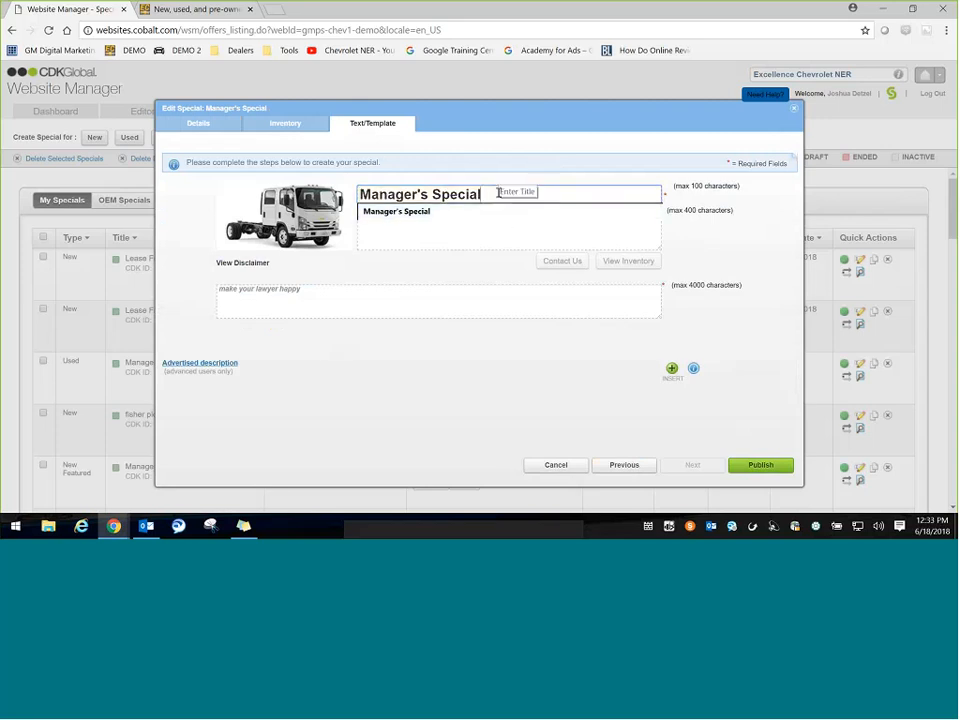
pyautogui.click(298, 126)
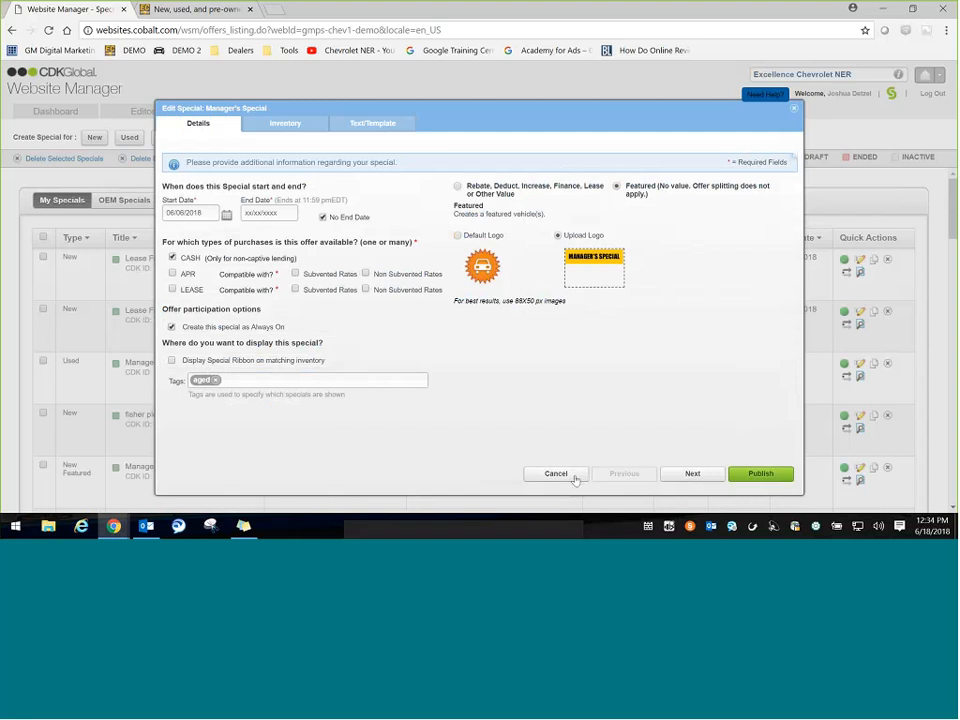
pyautogui.click(560, 475)
# Return to the website editor and select specialRotatorInstance under Specials Rotator Details in the HomePage outline
pyautogui.click(142, 111)
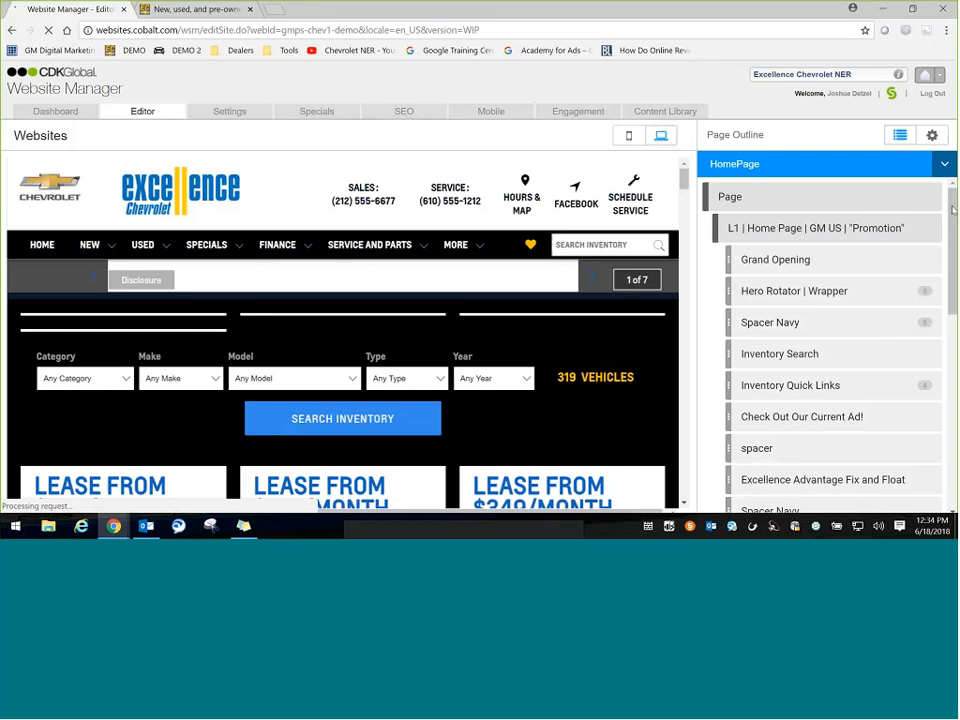
pyautogui.moveTo(953, 210); pyautogui.dragTo(953, 297)
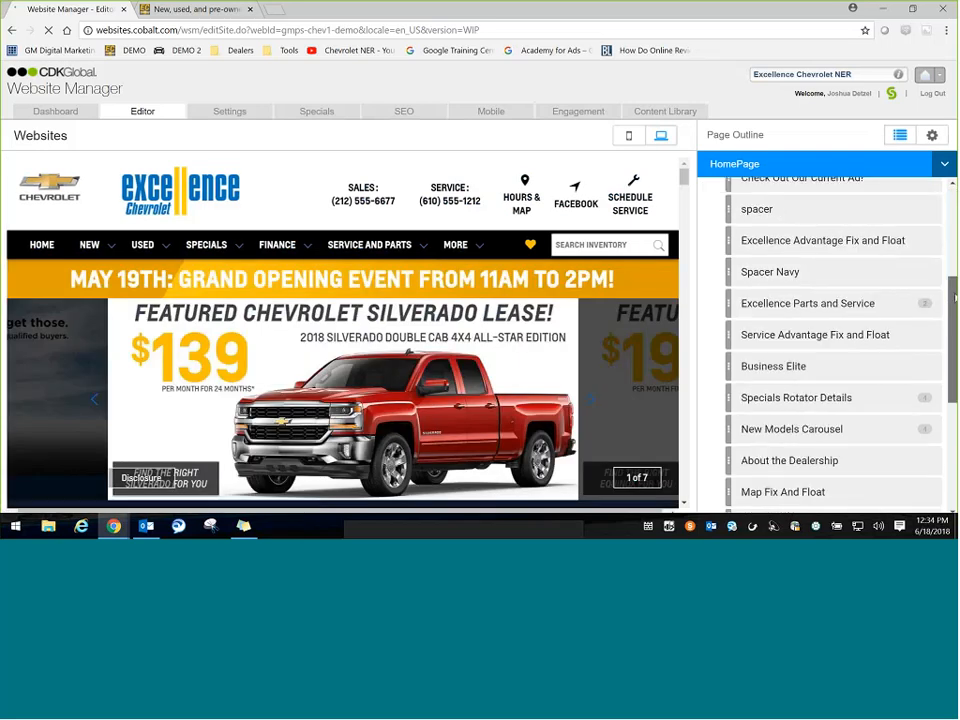
pyautogui.click(797, 396)
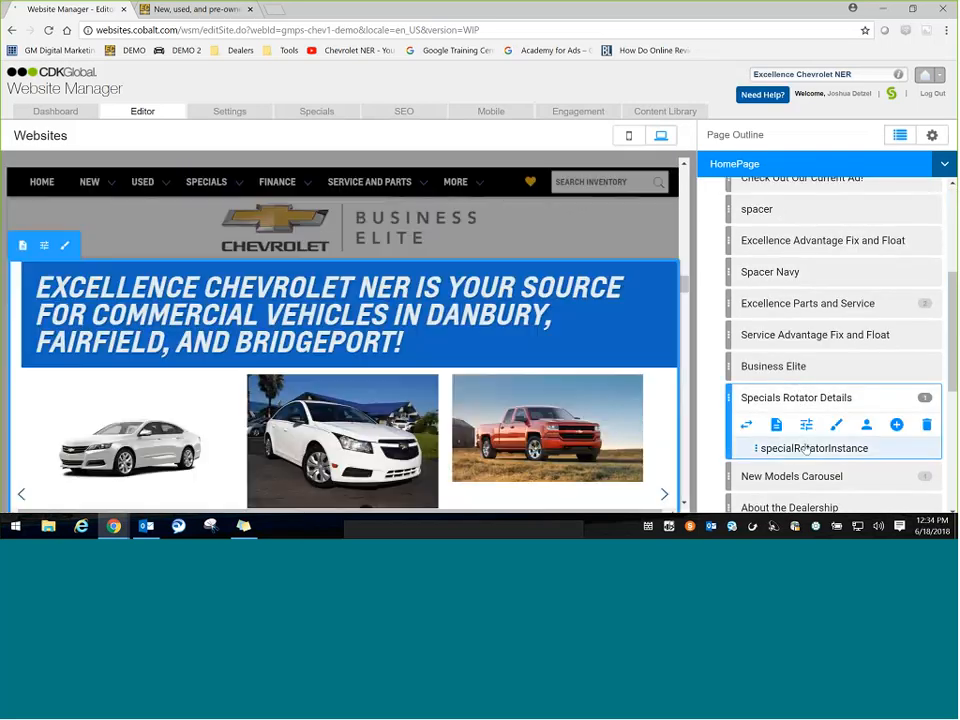
pyautogui.click(805, 449)
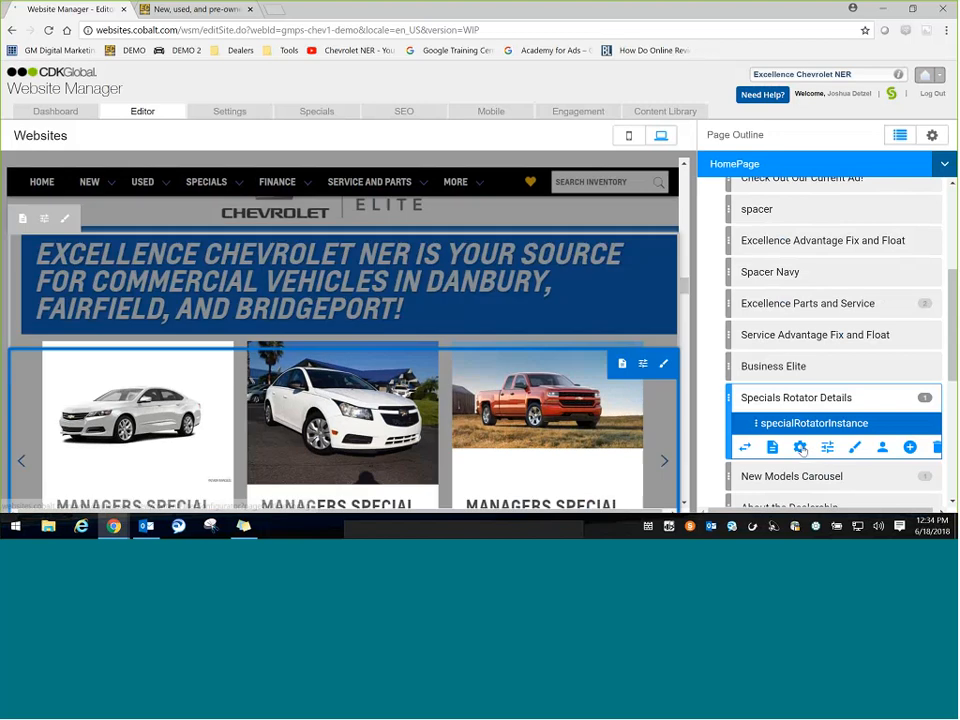
# Change the specials rotator's tag filter from "aged" to "Commercial" and apply it
pyautogui.click(801, 448)
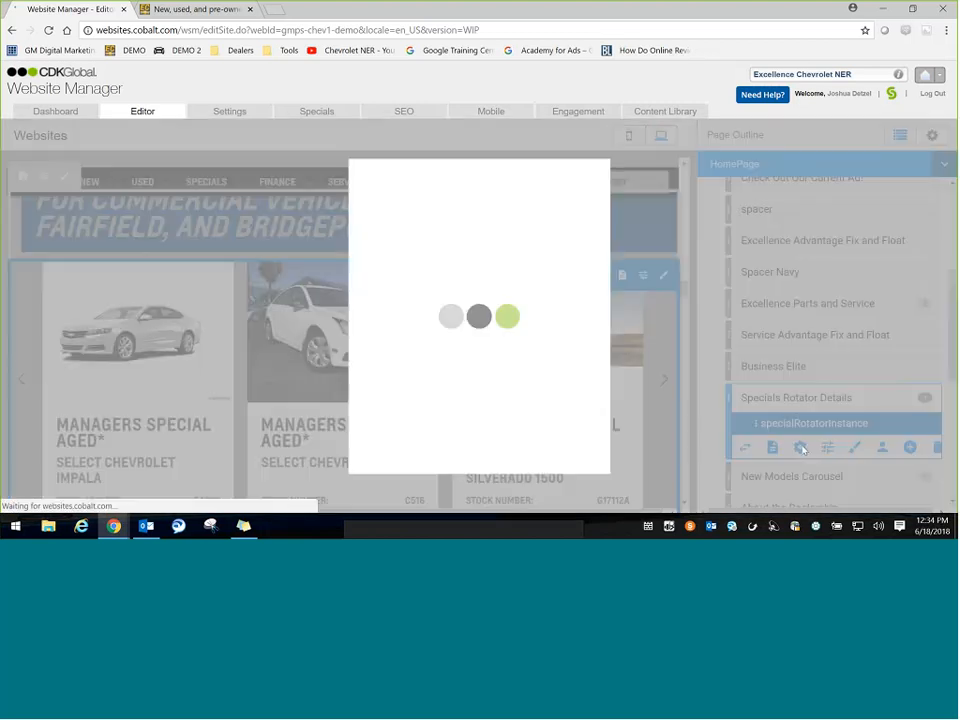
pyautogui.scroll(-3, 607, 341)
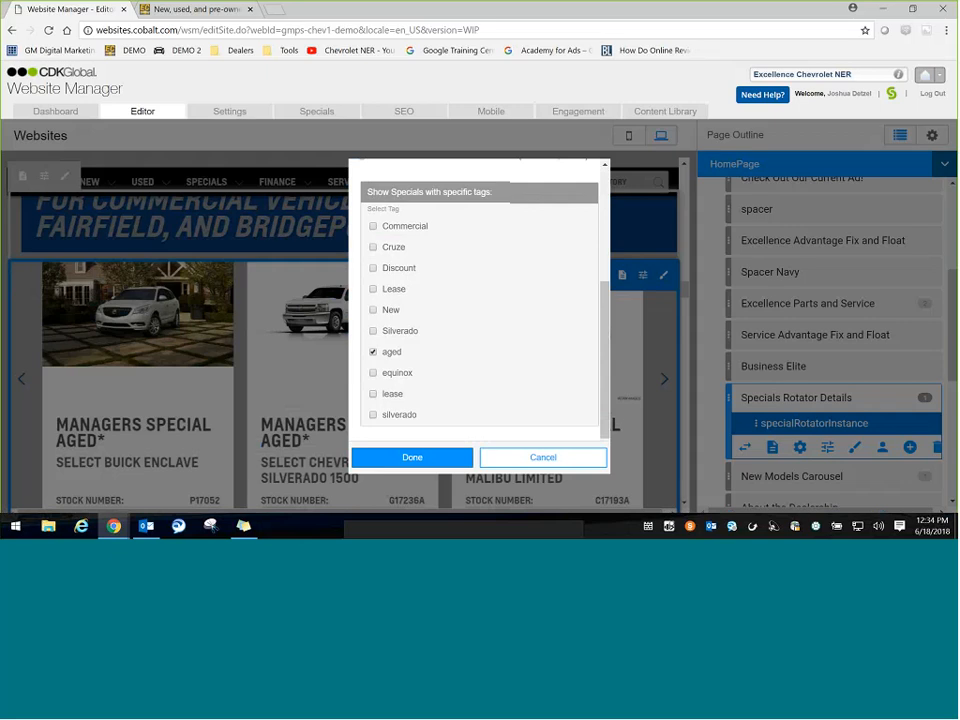
pyautogui.click(373, 352)
pyautogui.click(373, 226)
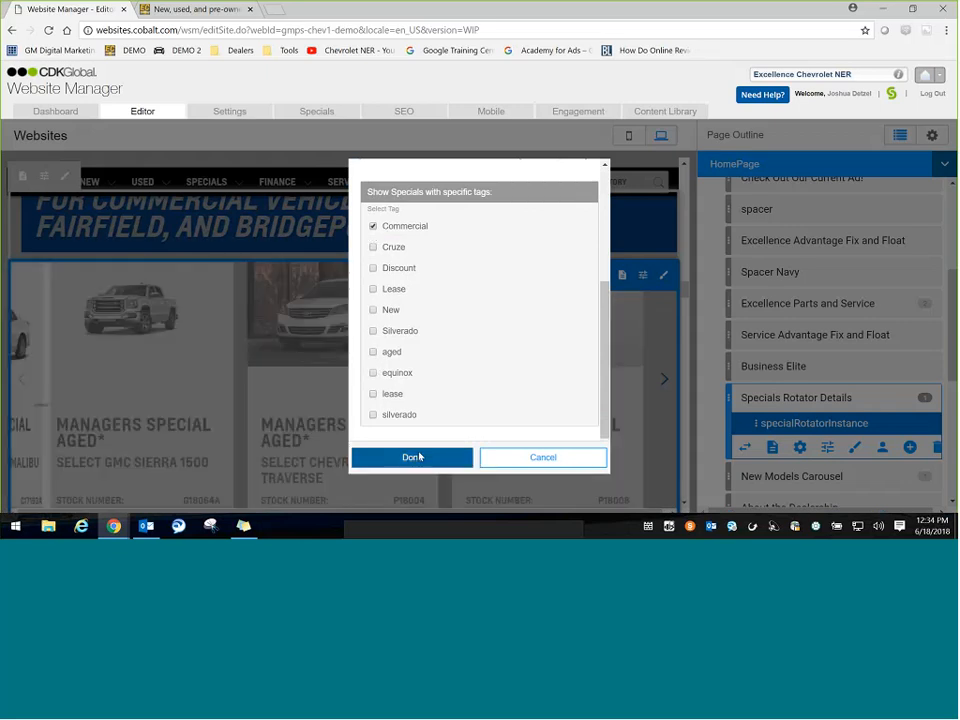
pyautogui.click(419, 457)
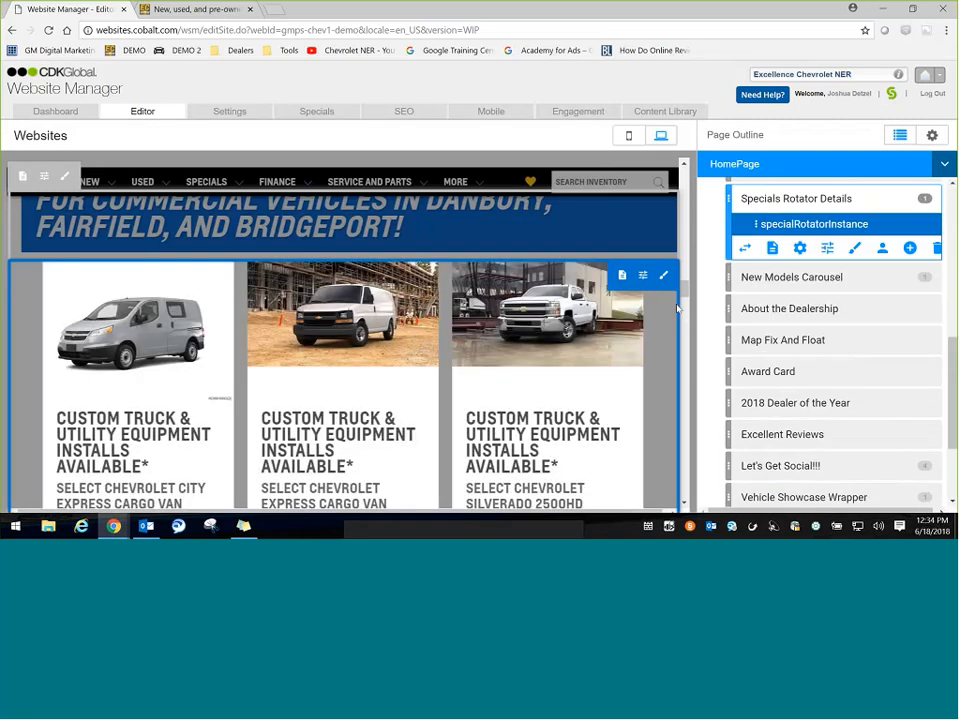
# Add the Cruze, Discount, Lease, New, Silverado and aged tags to the rotator's tag selection alongside Commercial
pyautogui.moveTo(685, 295)
pyautogui.mouseDown()
pyautogui.moveTo(689, 311)
pyautogui.moveTo(687, 285)
pyautogui.moveTo(688, 293)
pyautogui.mouseUp()
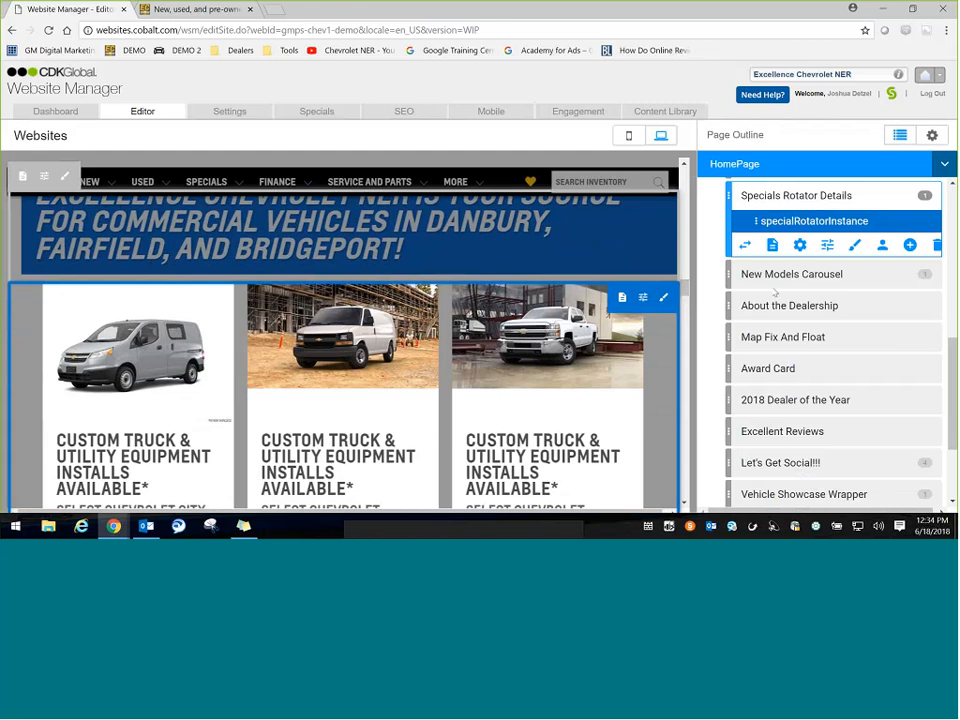
pyautogui.click(800, 246)
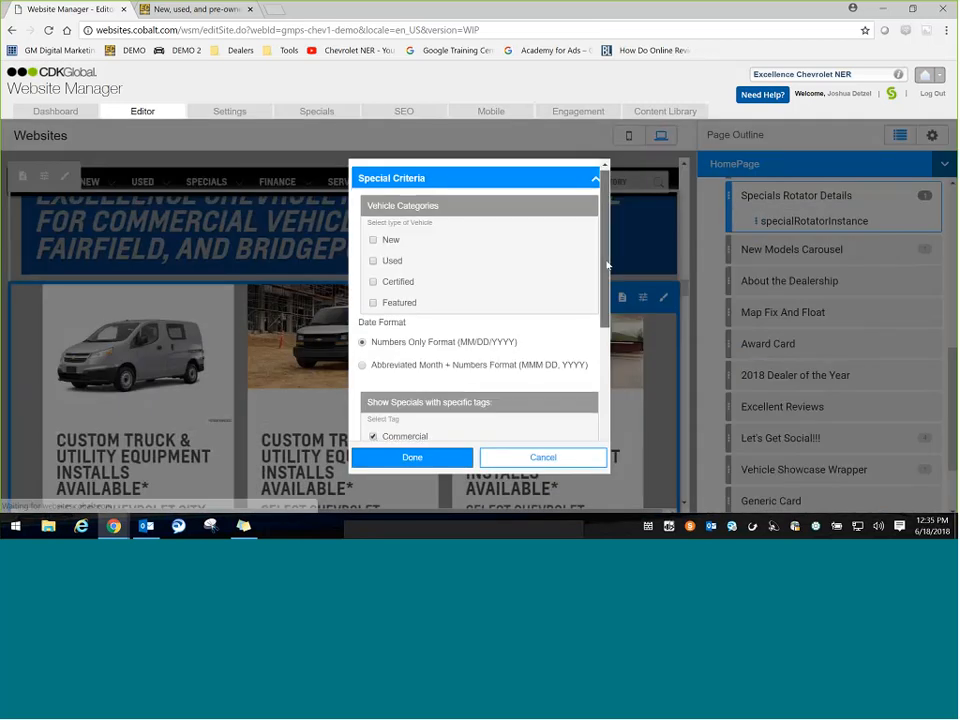
pyautogui.moveTo(606, 266); pyautogui.dragTo(604, 331)
pyautogui.click(373, 335)
pyautogui.click(373, 356)
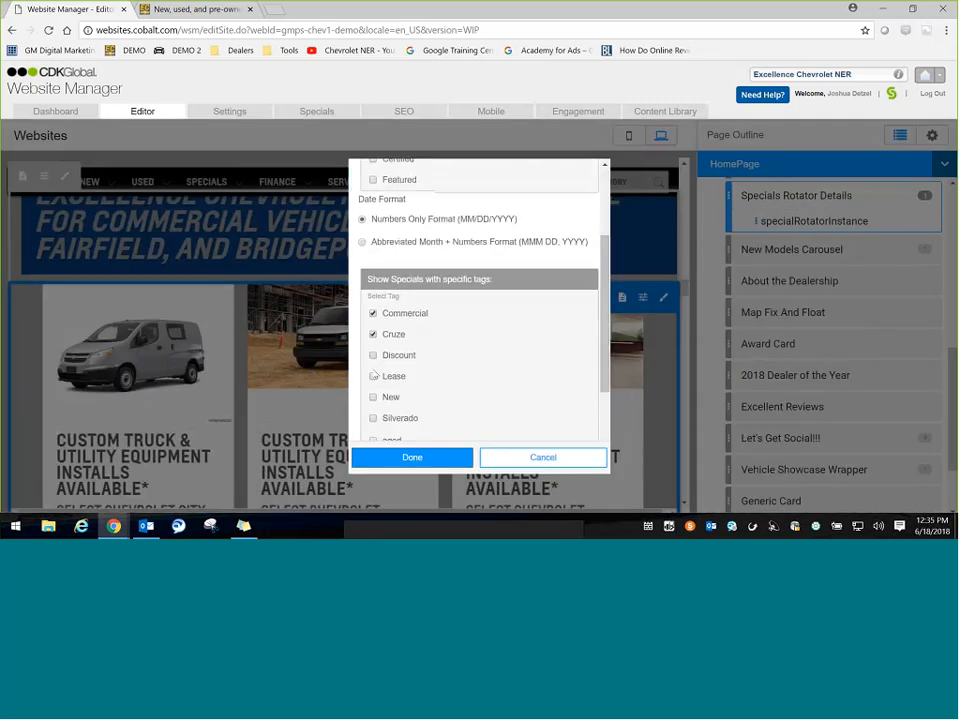
pyautogui.click(373, 377)
pyautogui.click(373, 397)
pyautogui.click(373, 419)
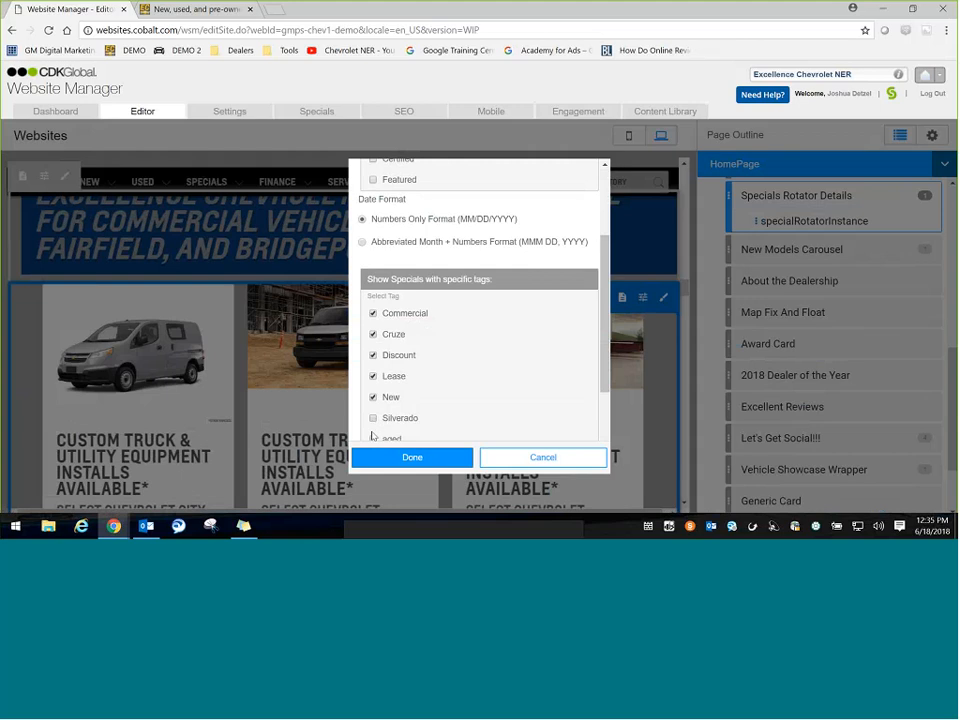
pyautogui.scroll(-2, 588, 345)
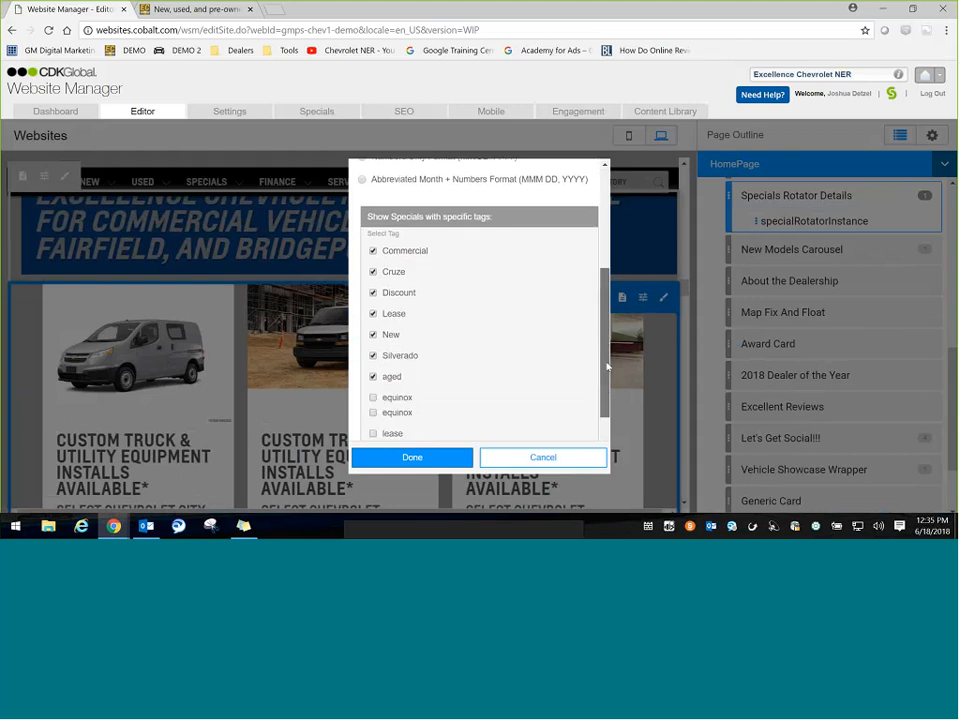
pyautogui.scroll(1, 590, 360)
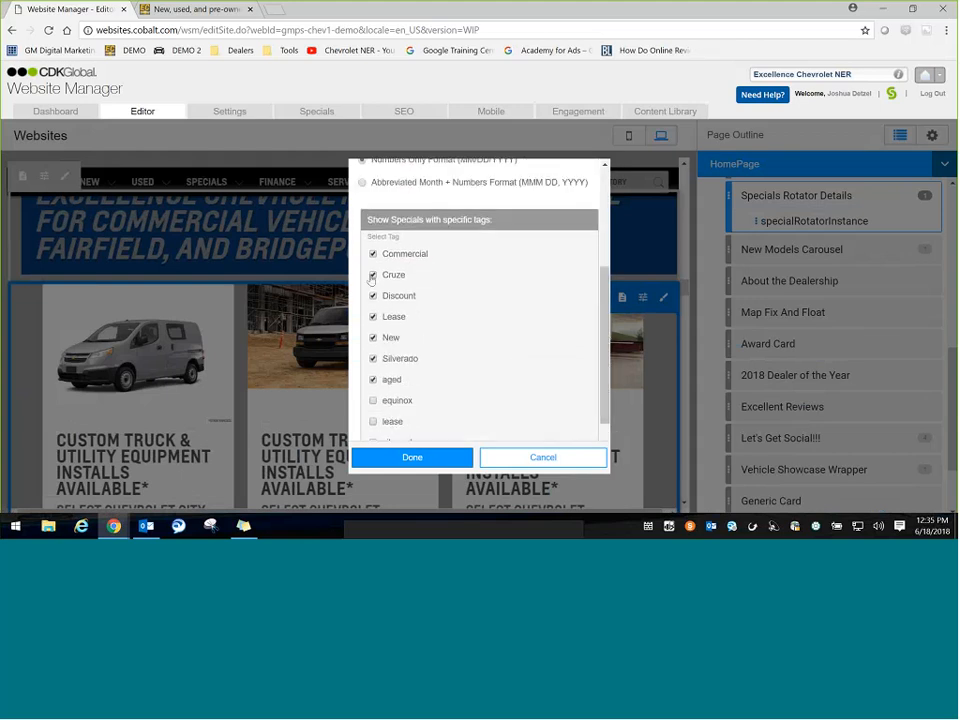
# Clear the Cruze, Discount, Lease, New, Silverado and aged tags, keeping only Commercial selected, and apply the rotator settings
pyautogui.click(373, 274)
pyautogui.click(373, 295)
pyautogui.click(373, 317)
pyautogui.click(373, 338)
pyautogui.click(373, 358)
pyautogui.click(373, 379)
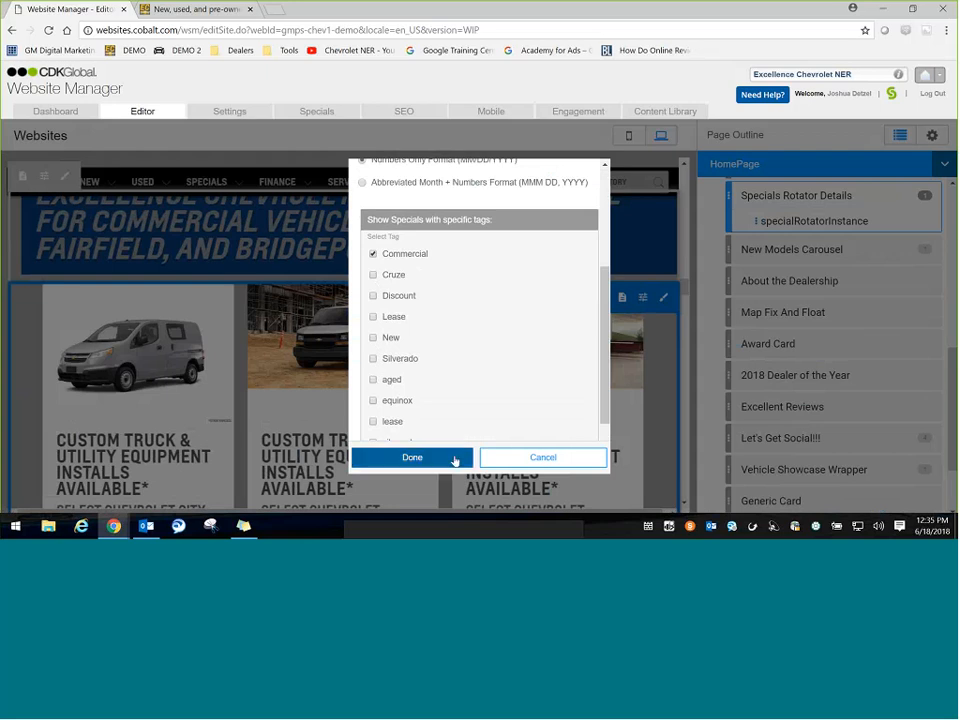
pyautogui.click(455, 460)
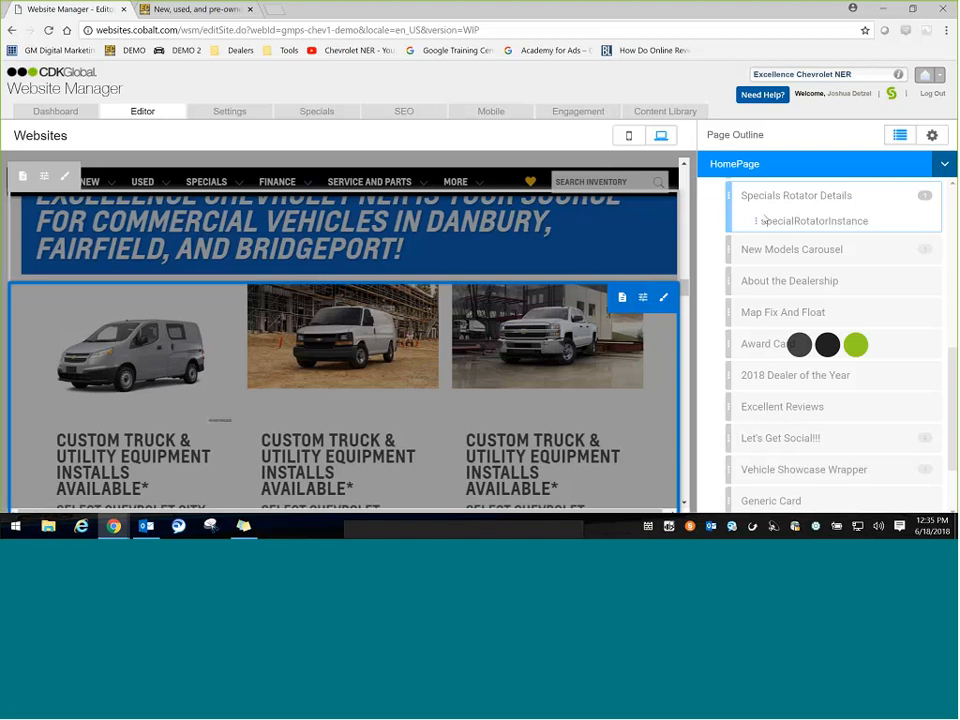
pyautogui.moveTo(952, 301); pyautogui.dragTo(935, 252)
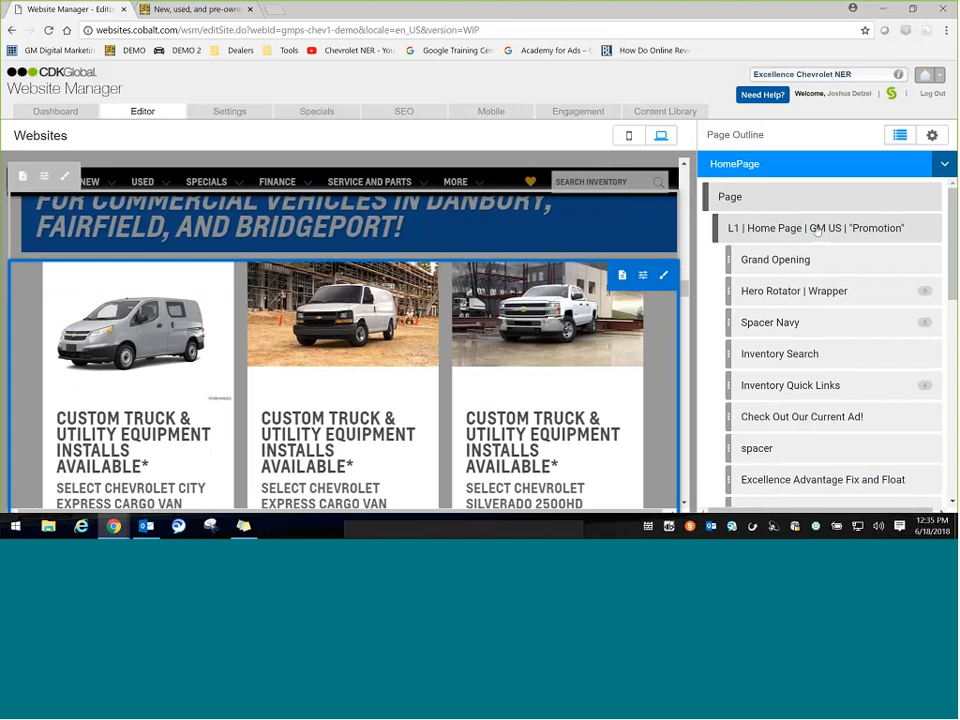
# Start adding a card to the L1 Home Page "Promotion" card and search the available cards for "specials"
pyautogui.click(742, 229)
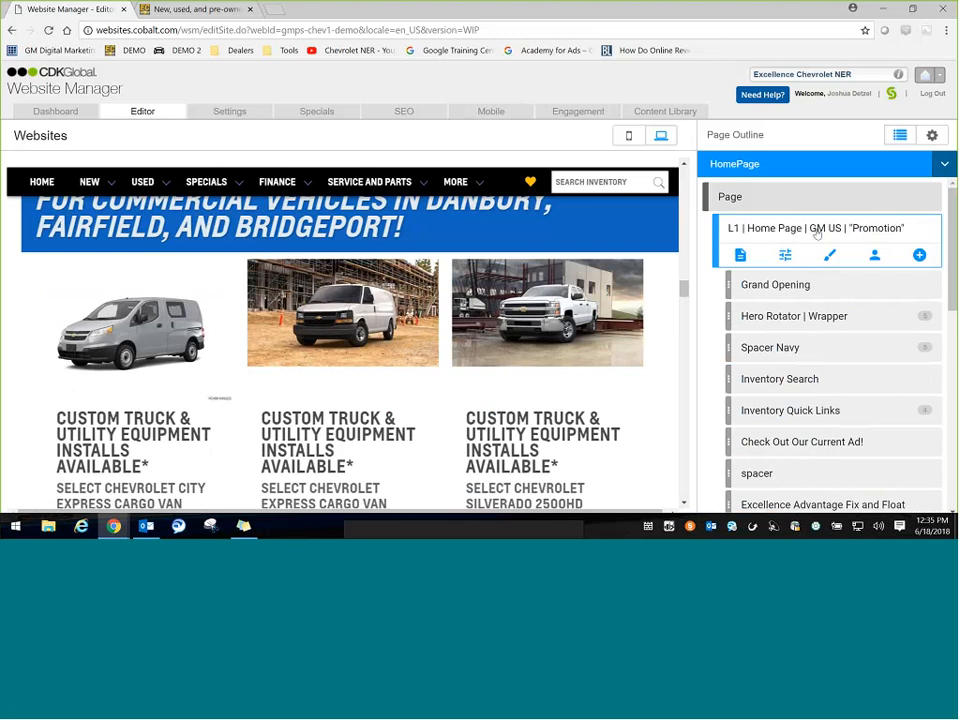
pyautogui.click(920, 256)
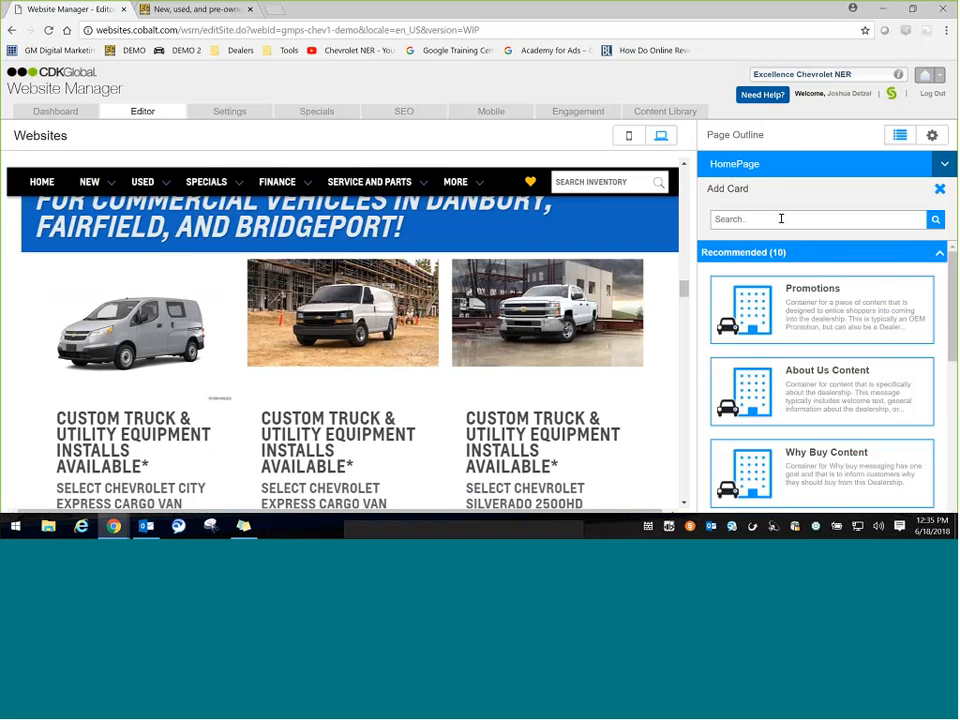
pyautogui.click(781, 219)
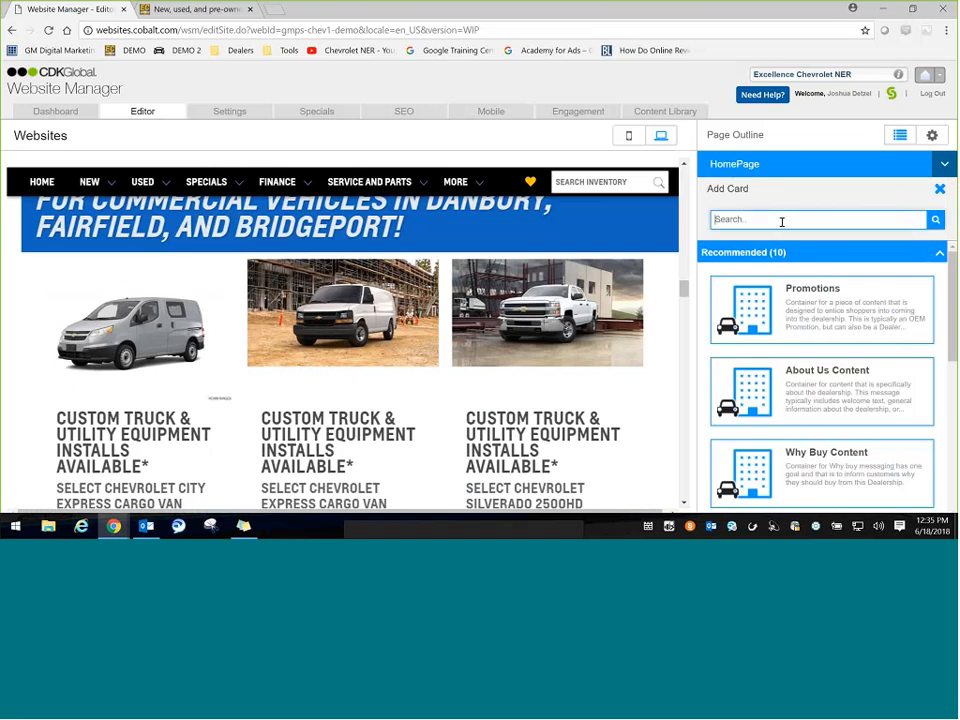
pyautogui.write('specials')
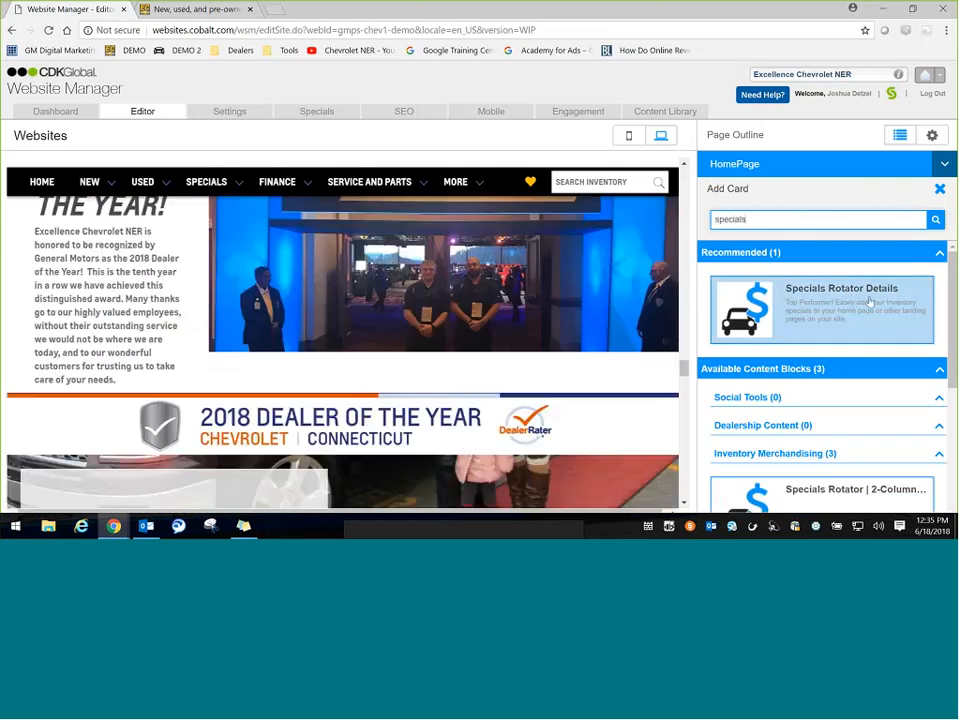
# Look through the matching specials cards and add the recommended Specials Rotator Details card to the home page
pyautogui.click(869, 302)
pyautogui.scroll(-3, 822, 380)
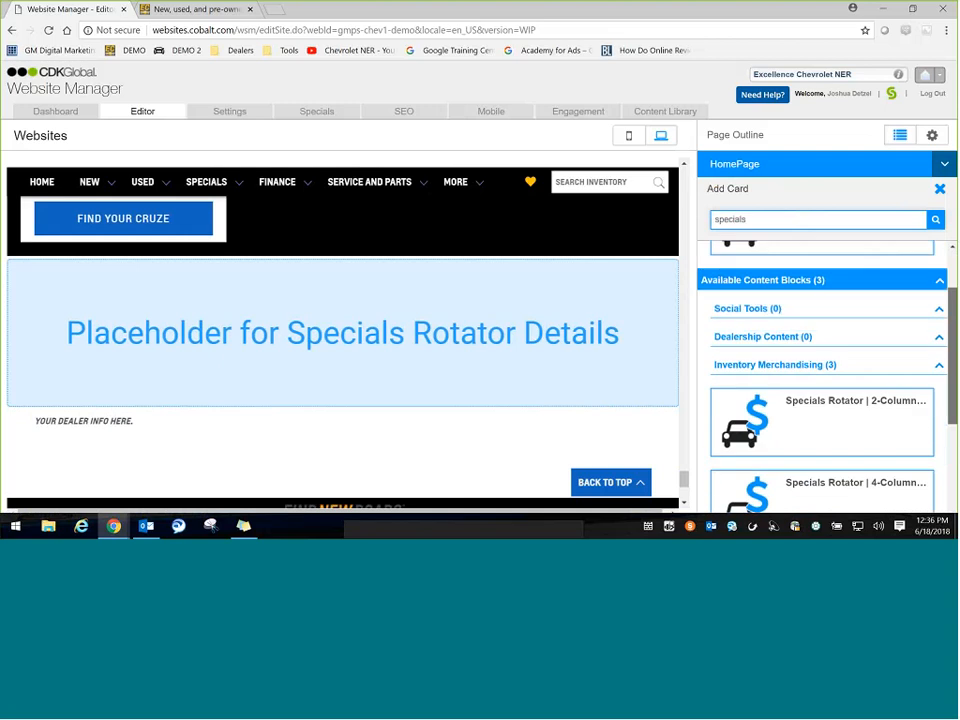
pyautogui.scroll(-2, 822, 380)
pyautogui.scroll(5, 822, 380)
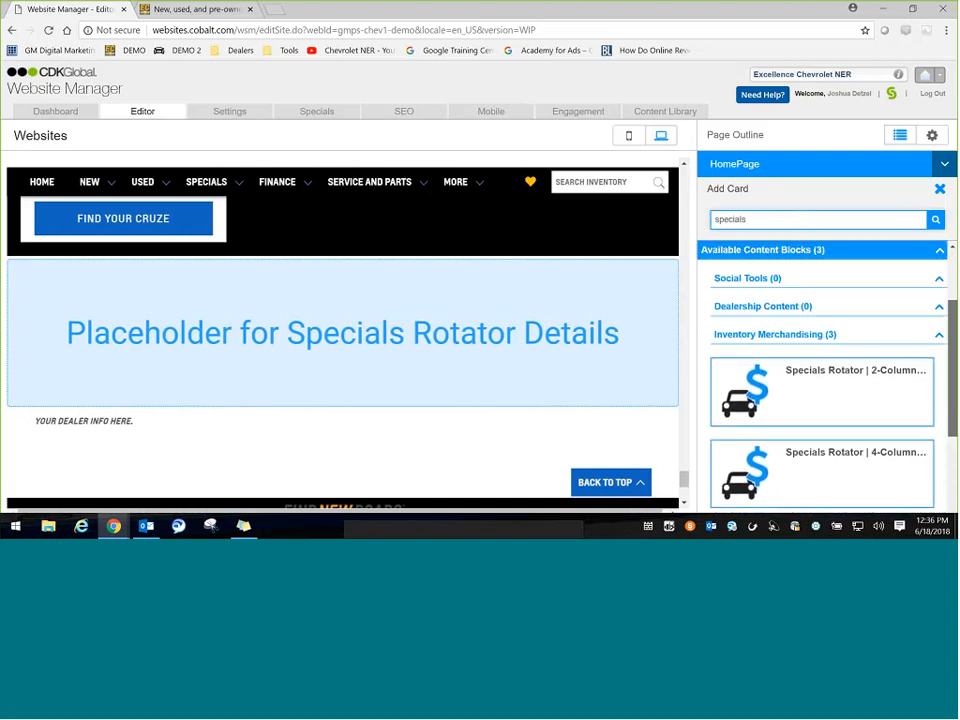
pyautogui.scroll(2, 955, 307)
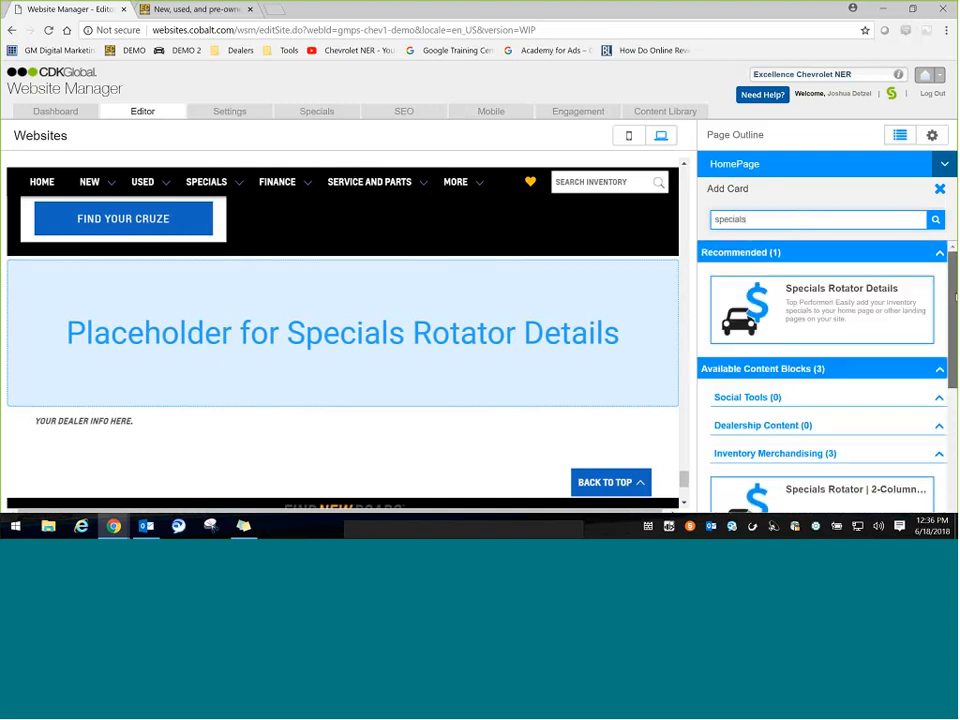
pyautogui.scroll(-5, 955, 307)
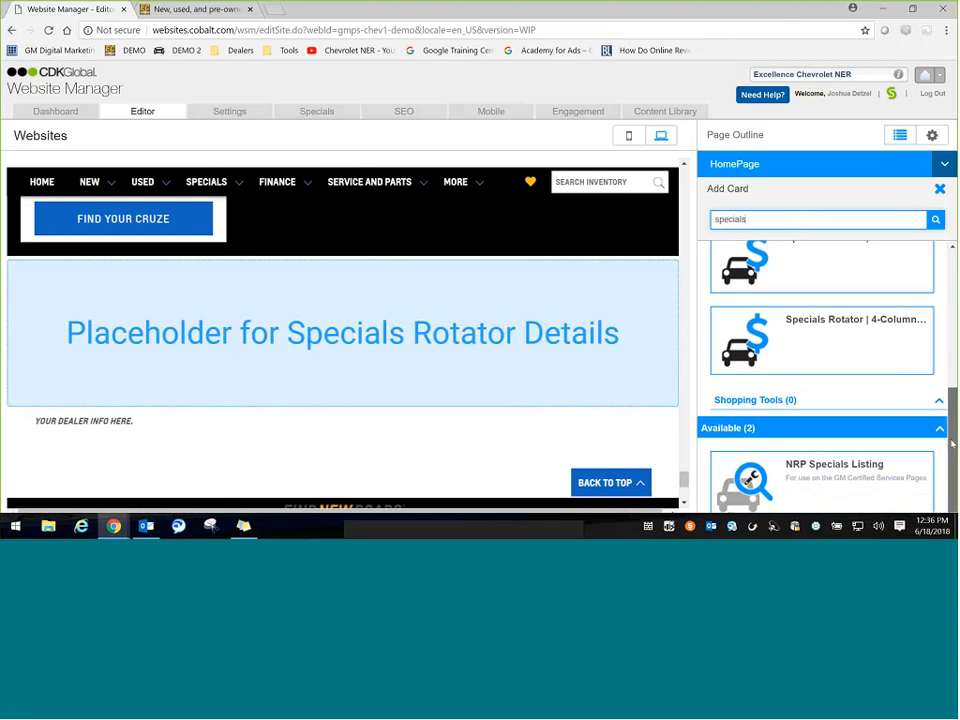
pyautogui.scroll(2, 955, 307)
pyautogui.scroll(3, 836, 323)
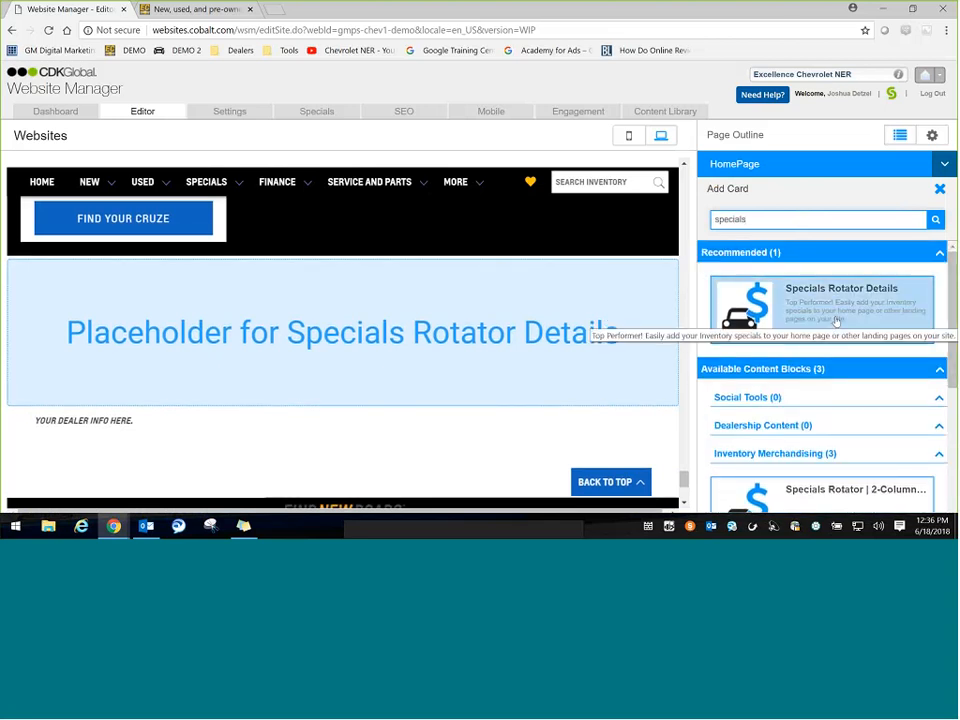
pyautogui.click(836, 321)
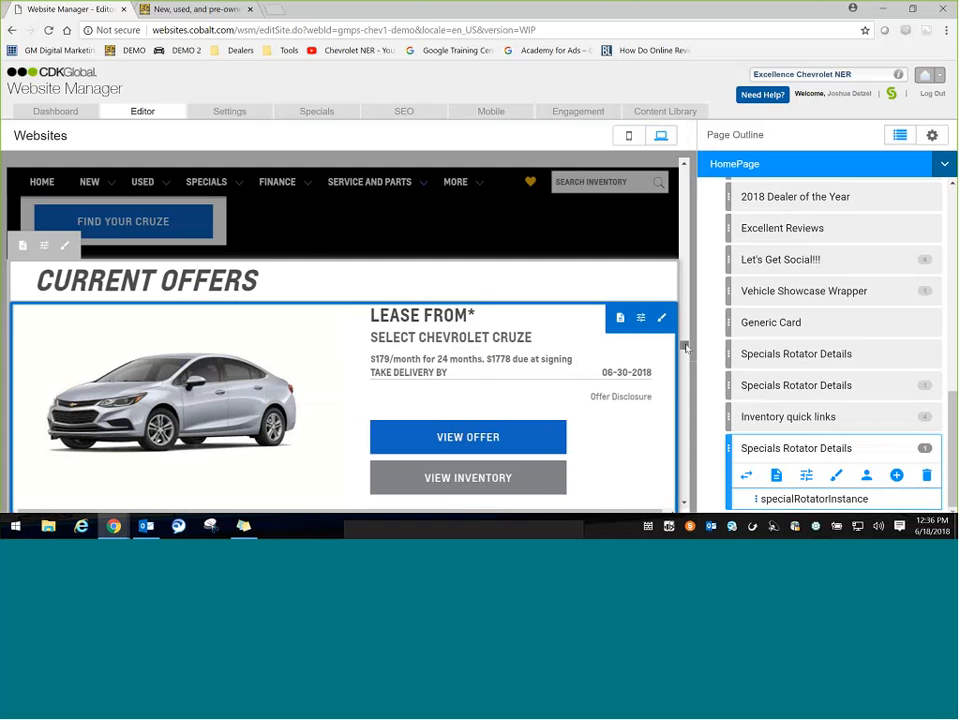
# Open the style settings of the new Specials Rotator Details card and set its deck type to Carousel (Autorotate)
pyautogui.moveTo(686, 347)
pyautogui.mouseDown()
pyautogui.moveTo(684, 500)
pyautogui.moveTo(684, 339)
pyautogui.moveTo(684, 348)
pyautogui.mouseUp()
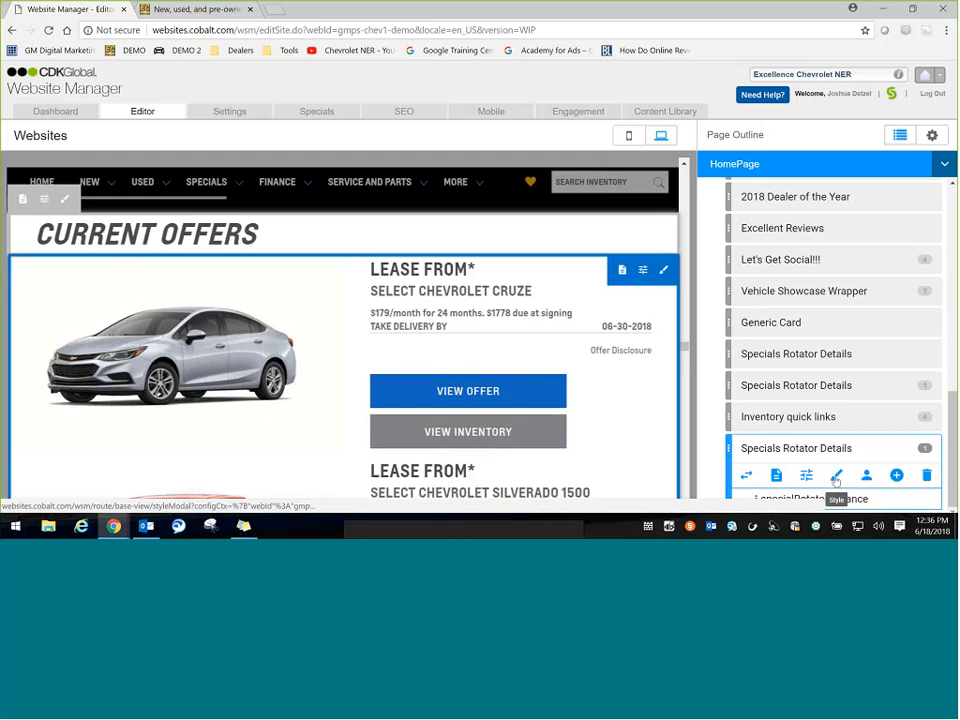
pyautogui.click(835, 476)
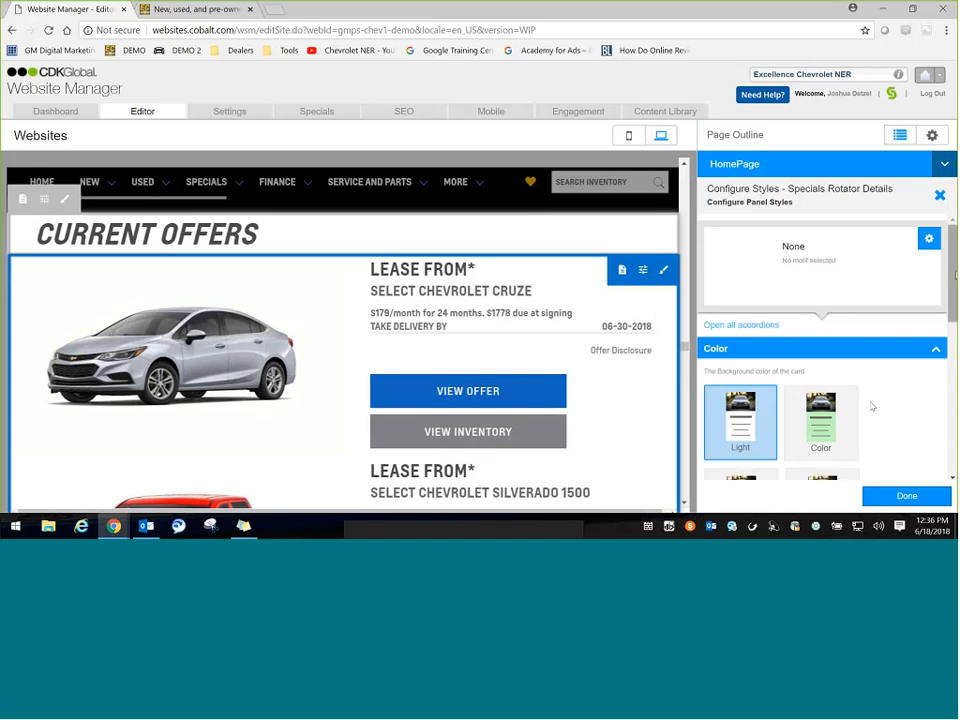
pyautogui.scroll(-5, 871, 406)
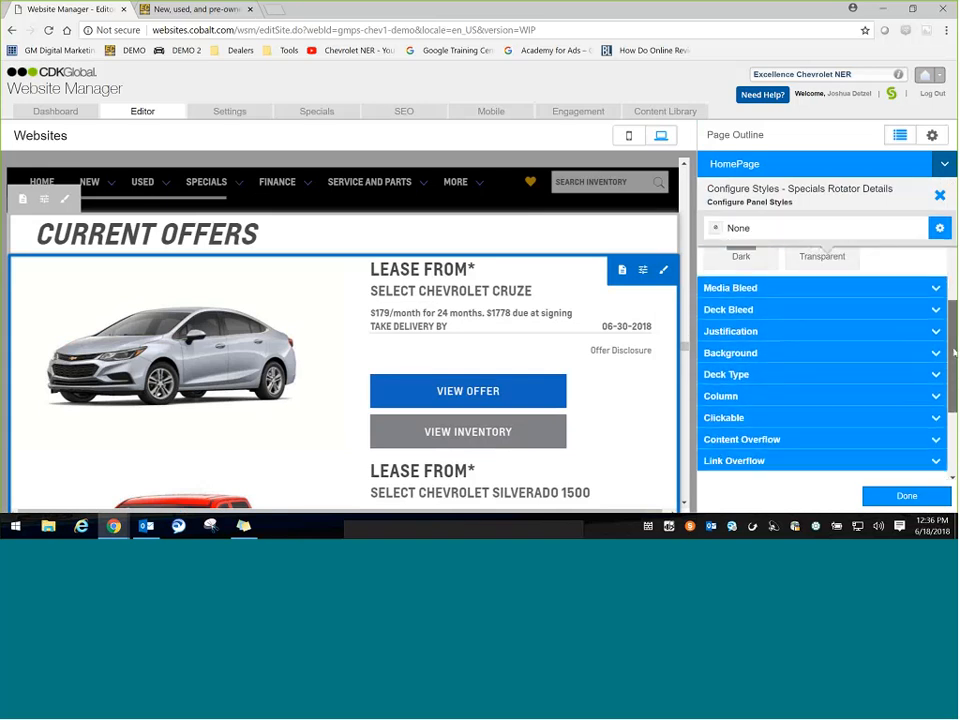
pyautogui.click(813, 368)
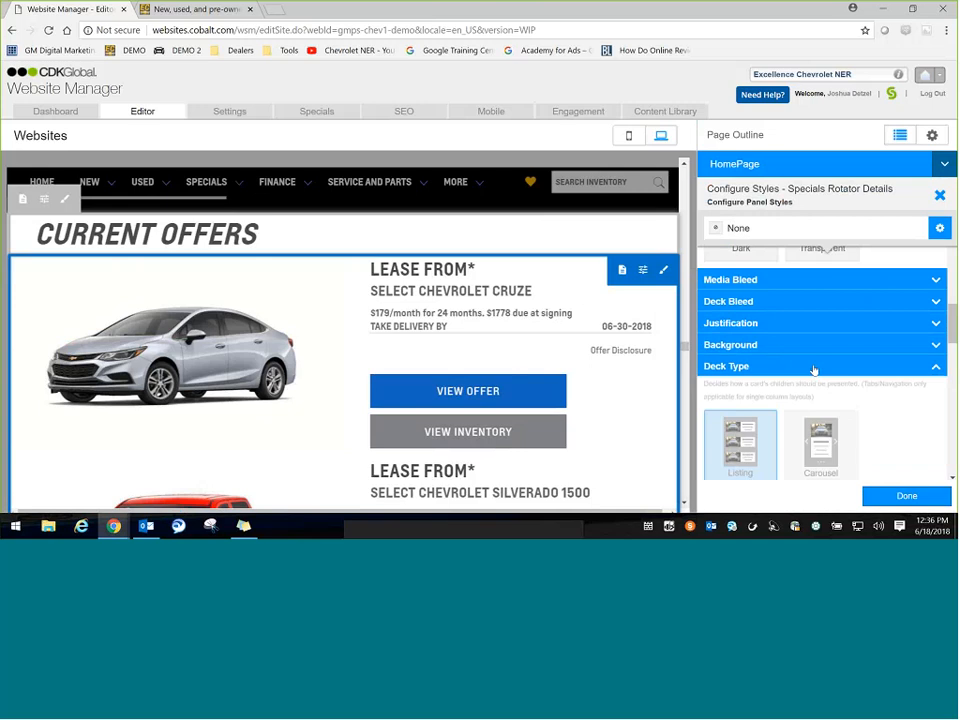
pyautogui.scroll(-2, 953, 350)
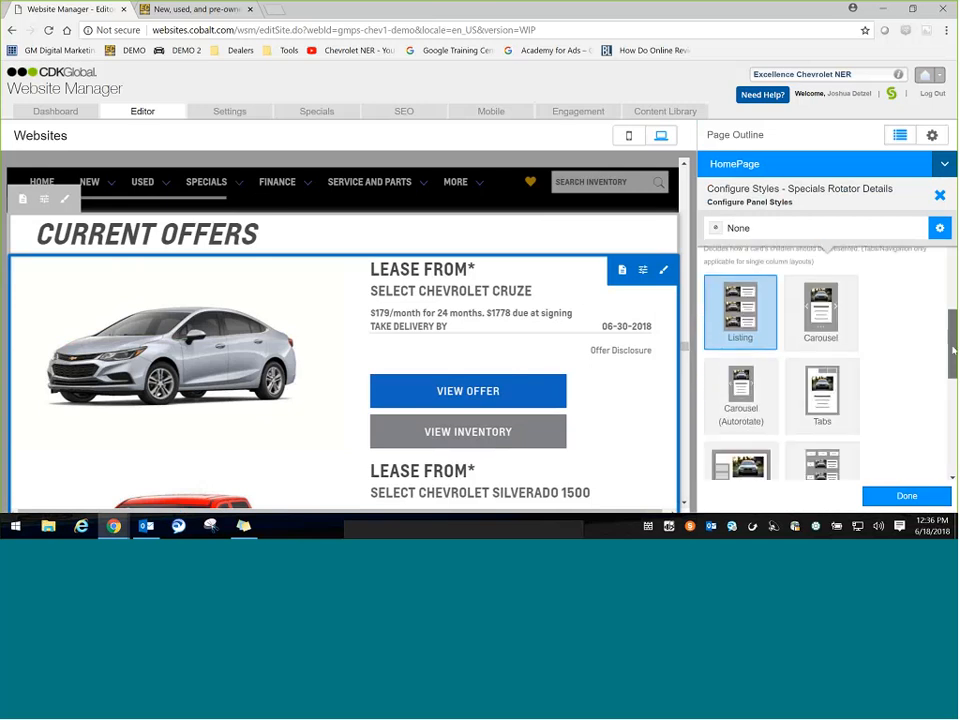
pyautogui.scroll(-1, 953, 350)
pyautogui.click(755, 381)
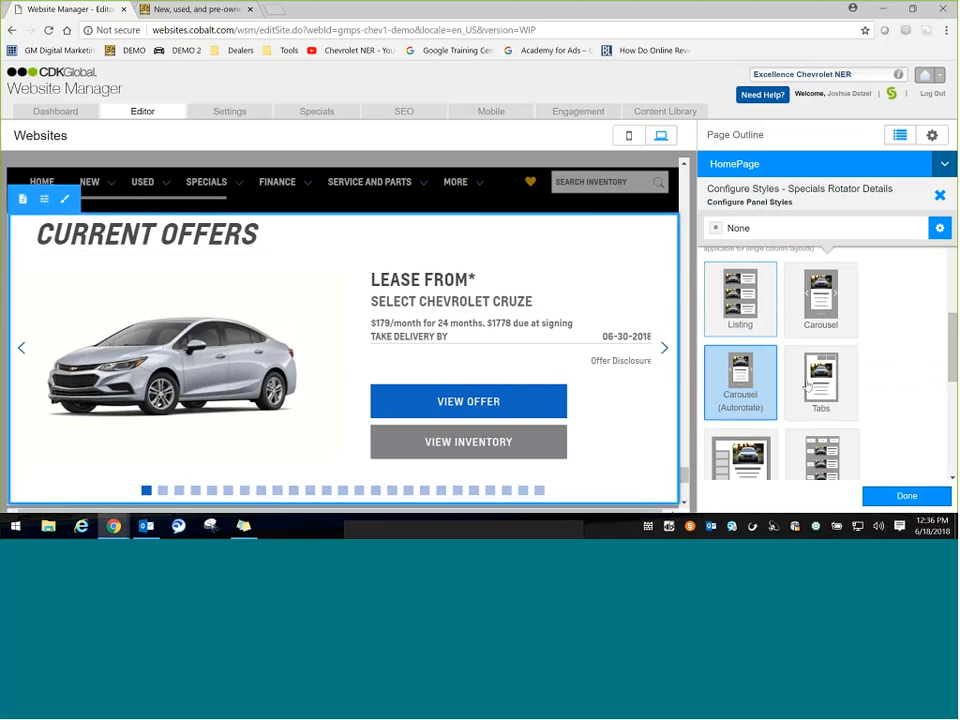
pyautogui.scroll(1, 950, 355)
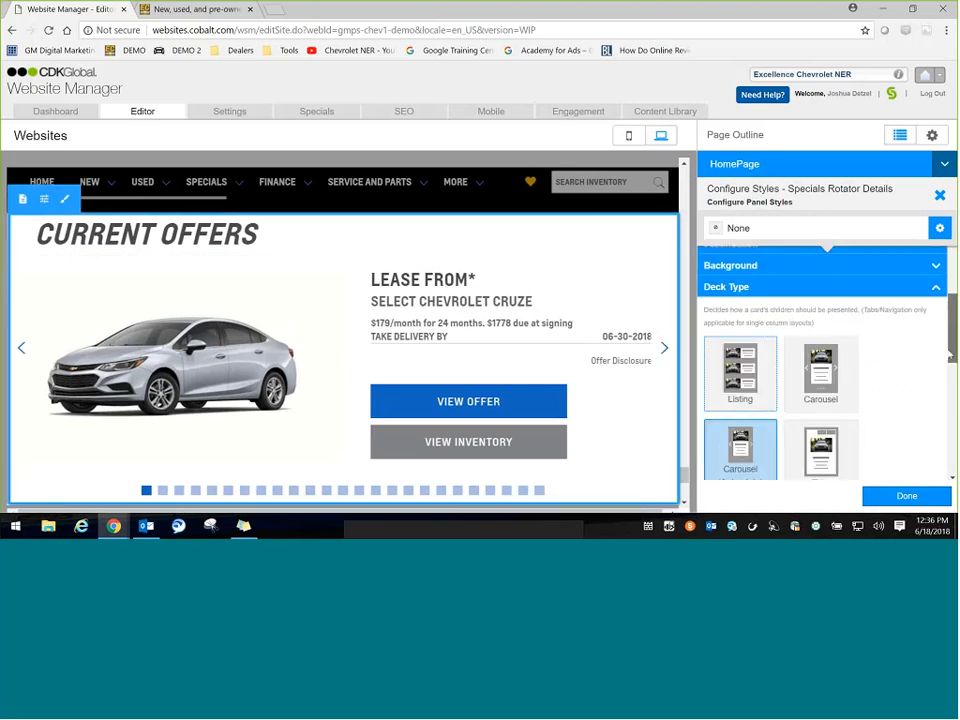
pyautogui.click(894, 292)
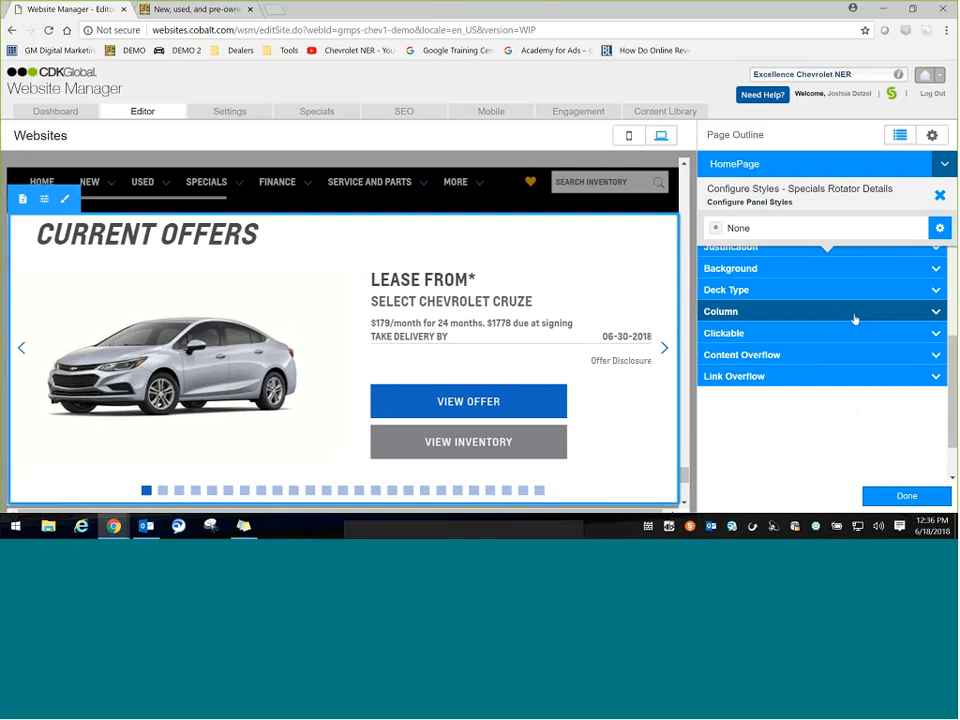
# Try the Halves and Quarters column layouts for the specials rotator and settle on Thirds
pyautogui.click(855, 315)
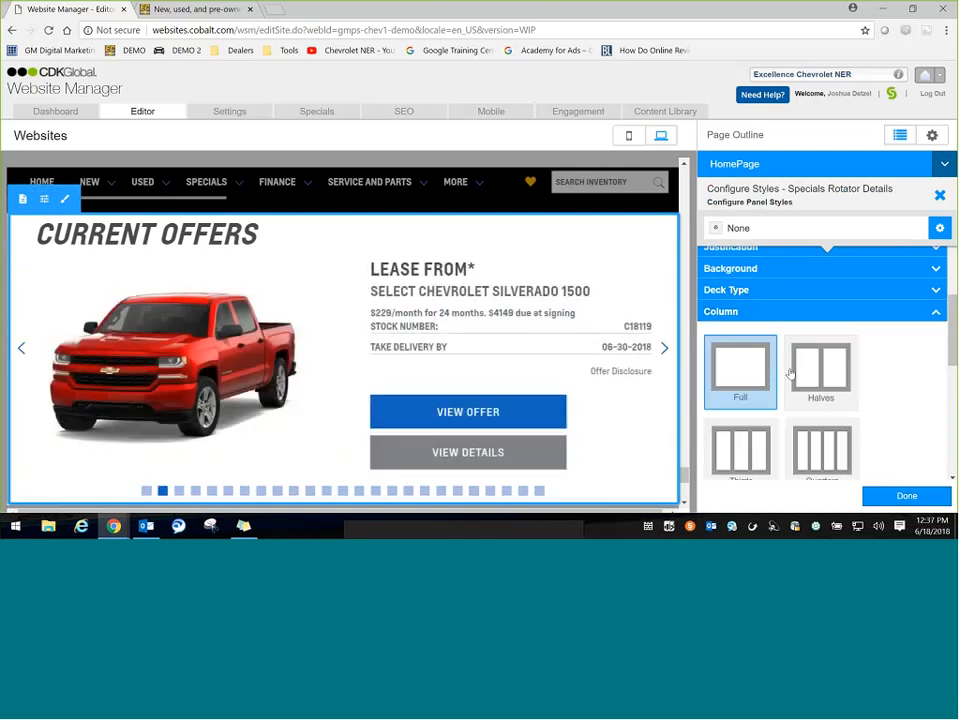
pyautogui.click(821, 376)
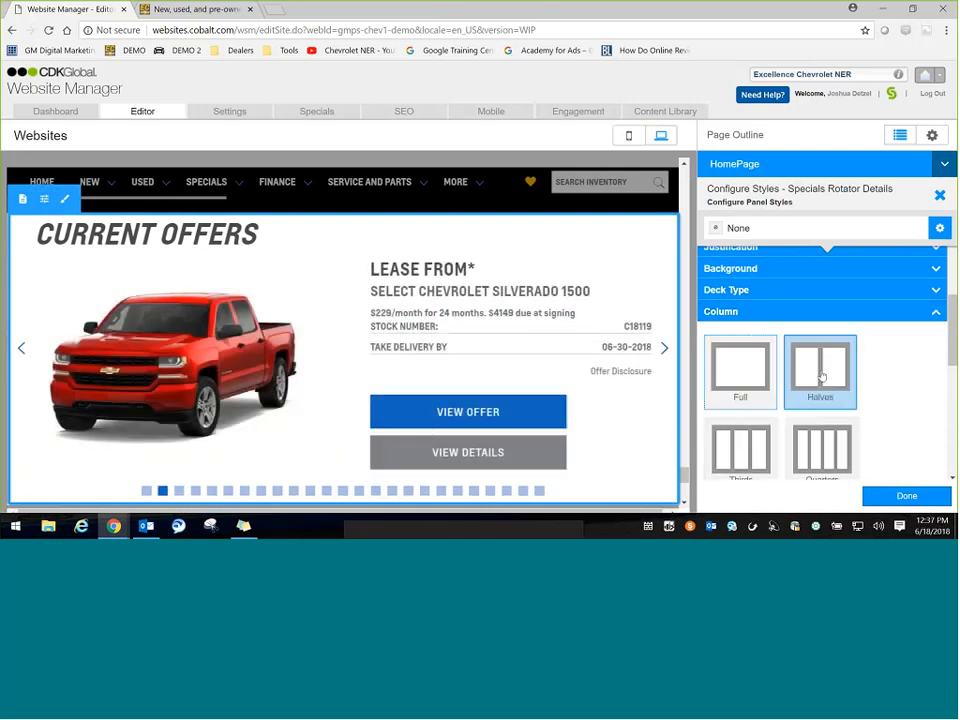
pyautogui.click(741, 448)
pyautogui.click(803, 440)
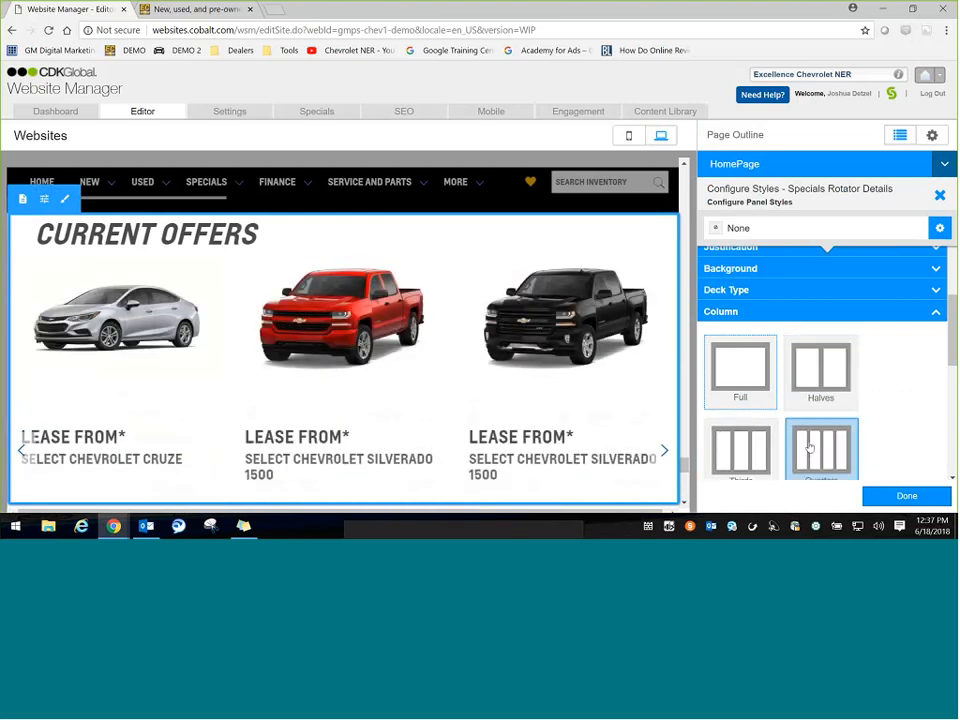
pyautogui.click(750, 449)
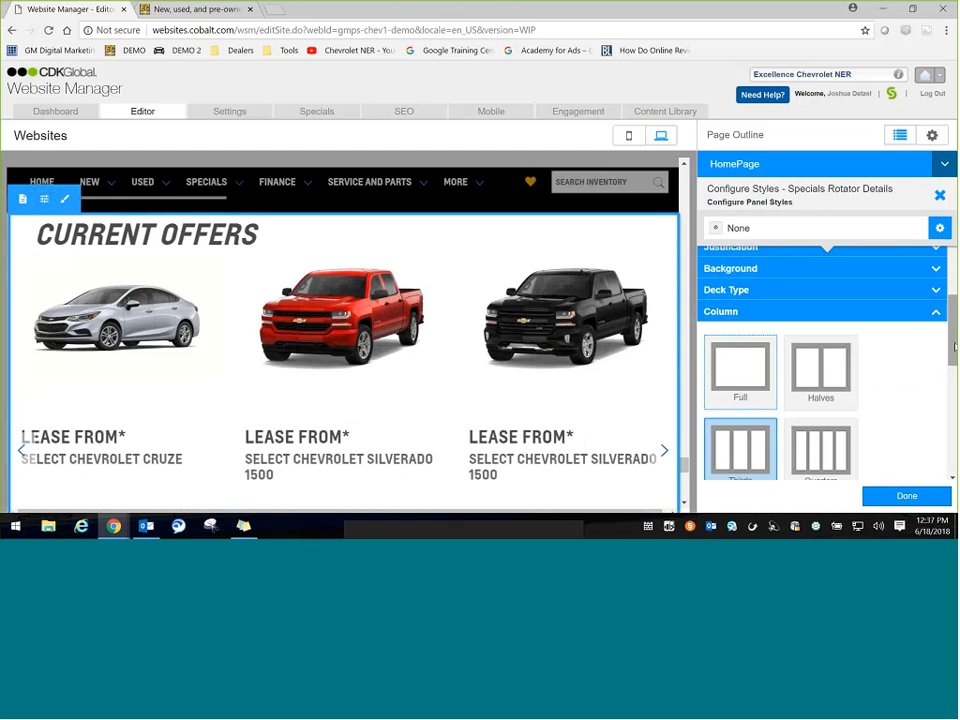
pyautogui.click(928, 314)
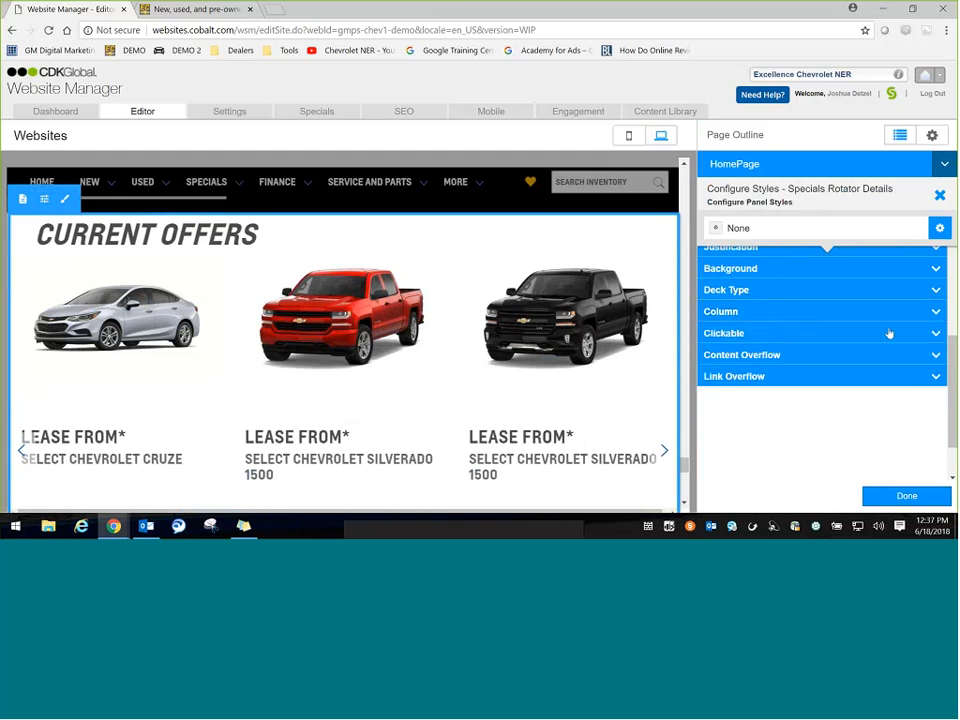
# Set the Specials Rotator Details card's background color style to Dark after trying the Color option
pyautogui.scroll(8, 952, 302)
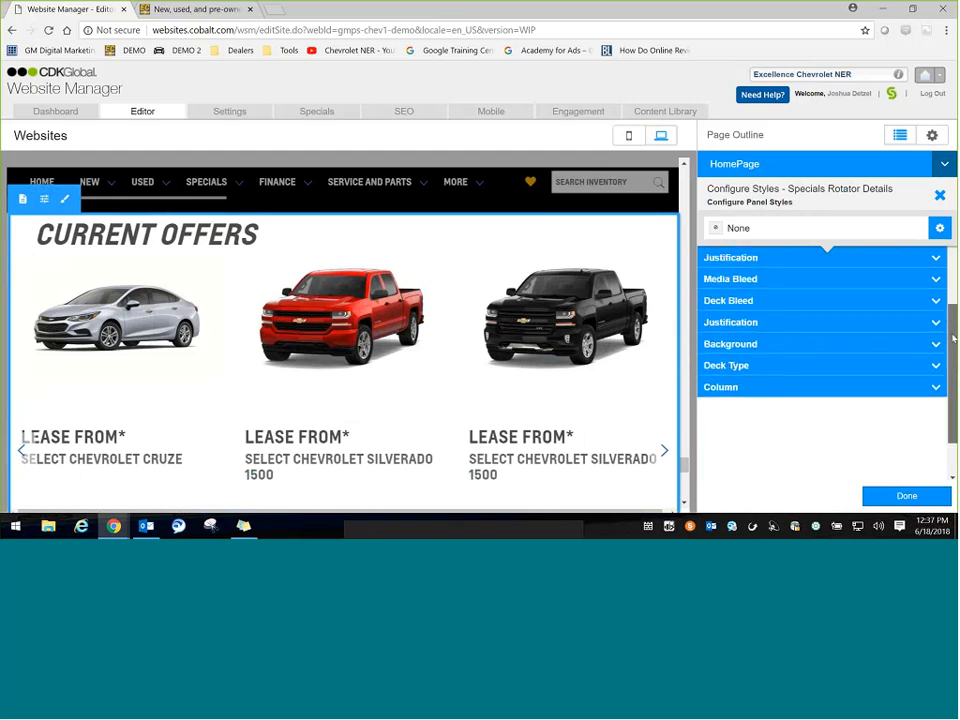
pyautogui.scroll(-1, 860, 292)
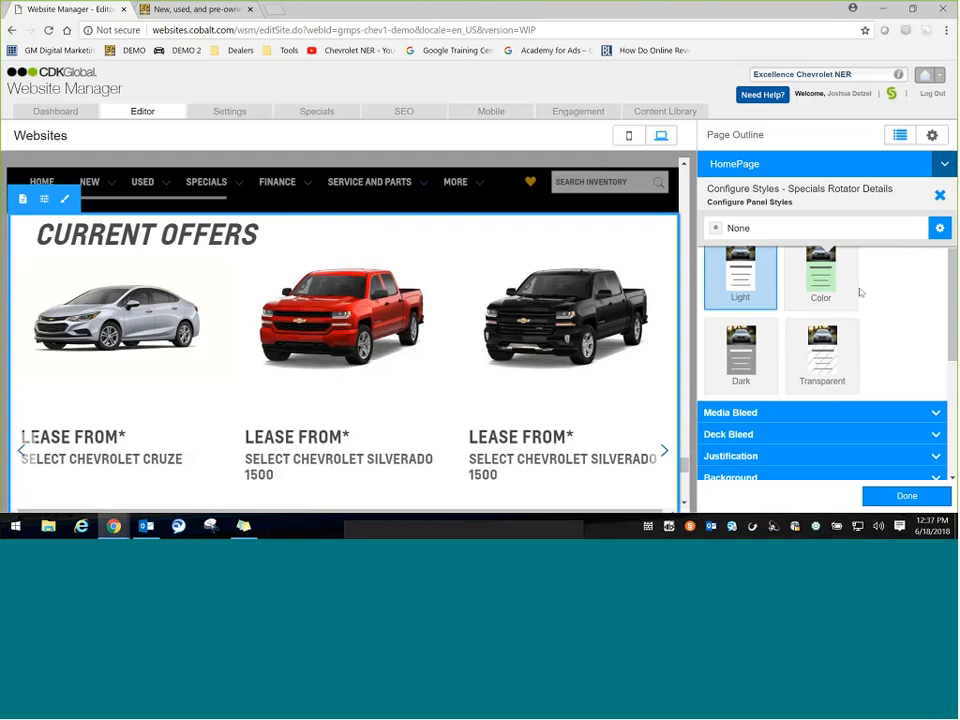
pyautogui.click(840, 294)
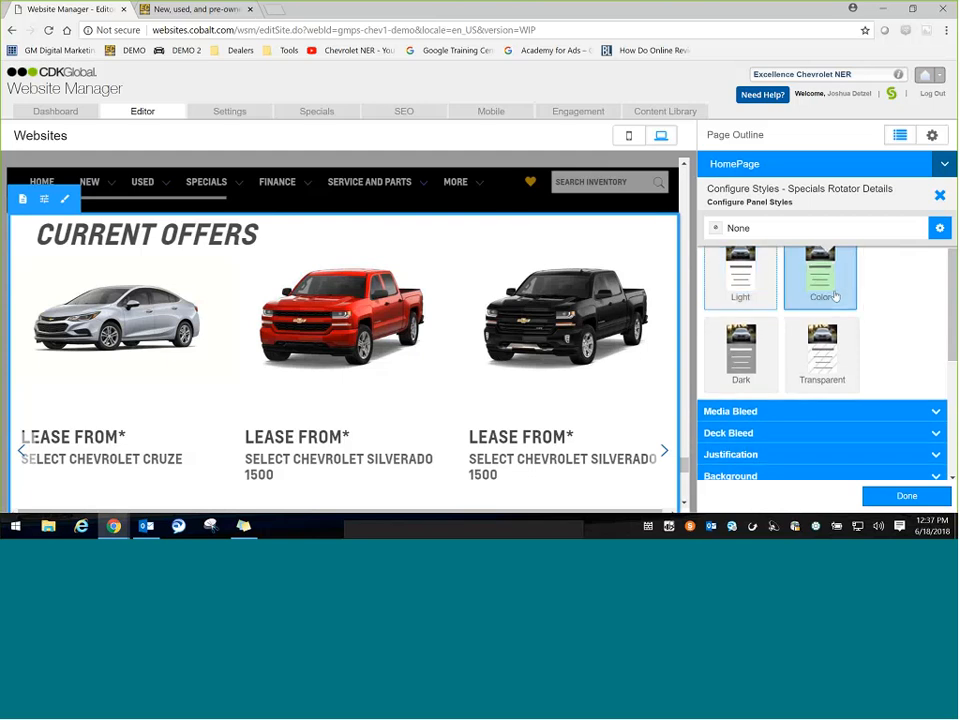
pyautogui.click(752, 343)
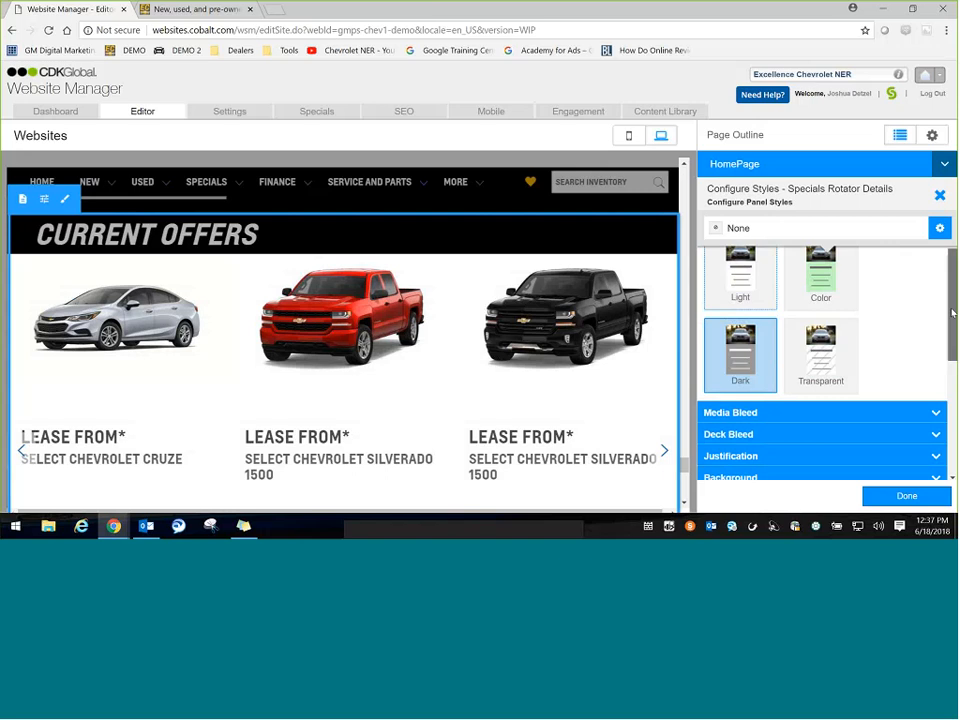
pyautogui.moveTo(953, 317); pyautogui.dragTo(952, 298)
pyautogui.scroll(2, 898, 326)
pyautogui.click(872, 343)
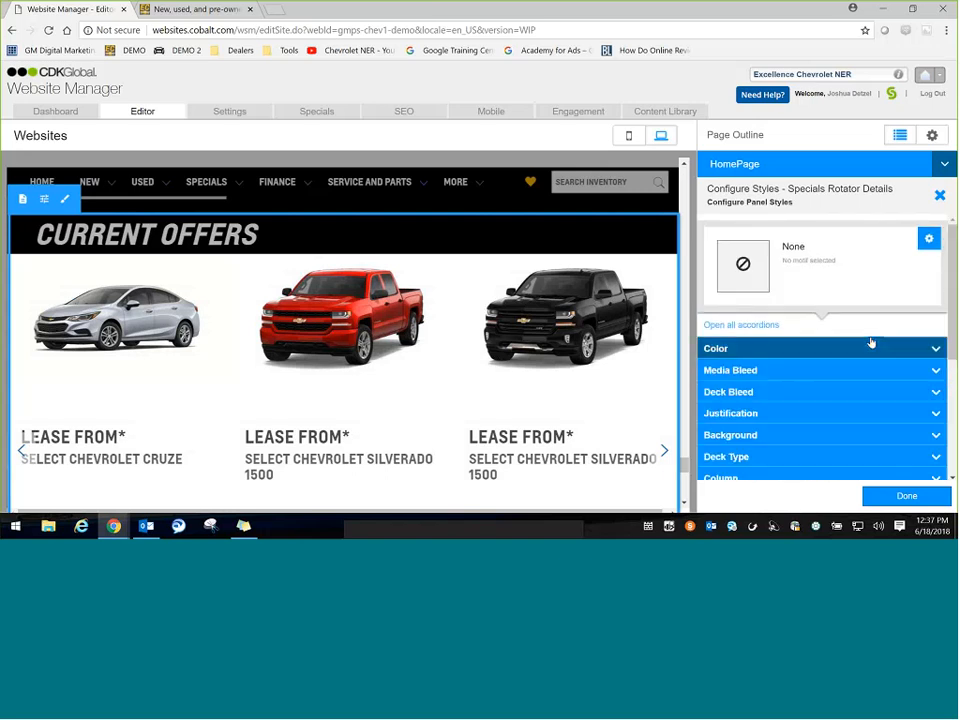
# Set the specials rotator's deck bleed to Between Cards, check the preview and save the card styling
pyautogui.click(871, 392)
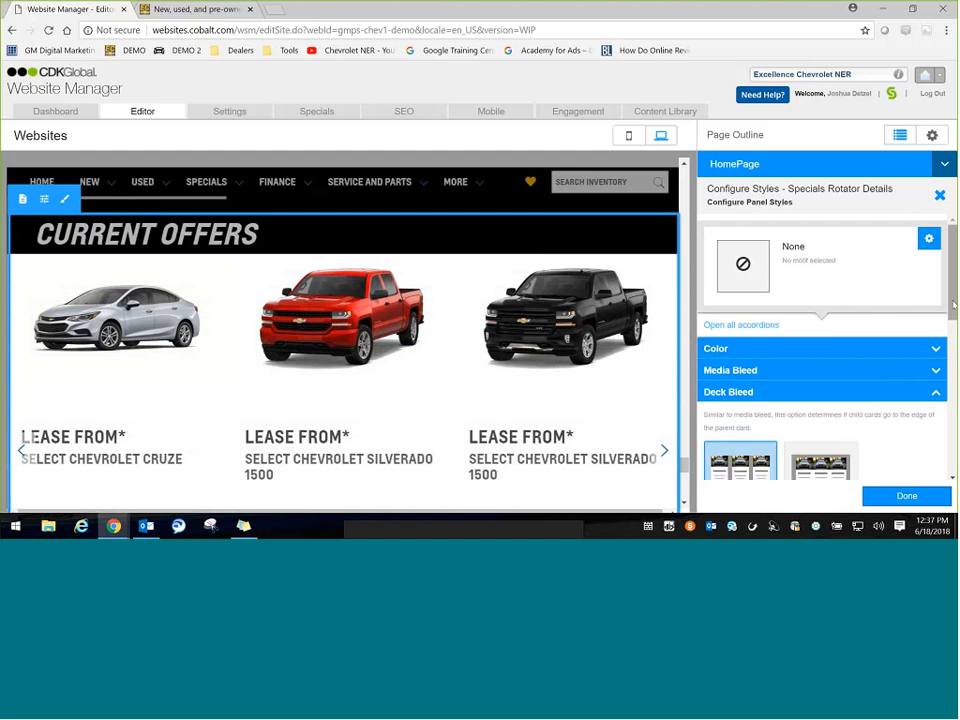
pyautogui.scroll(-3, 868, 313)
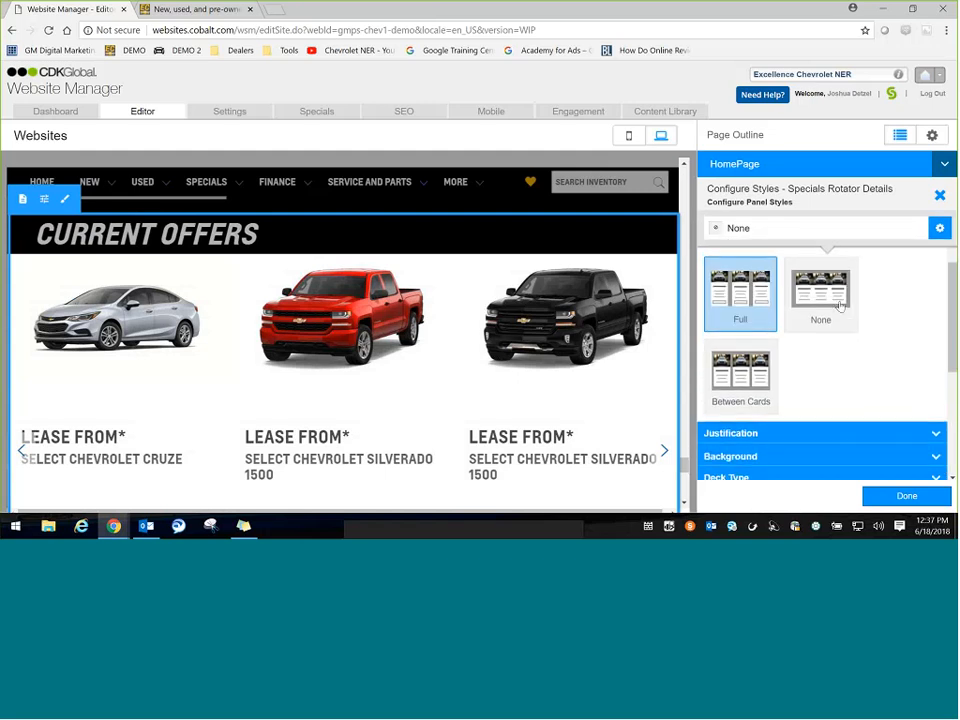
pyautogui.click(822, 296)
pyautogui.click(755, 395)
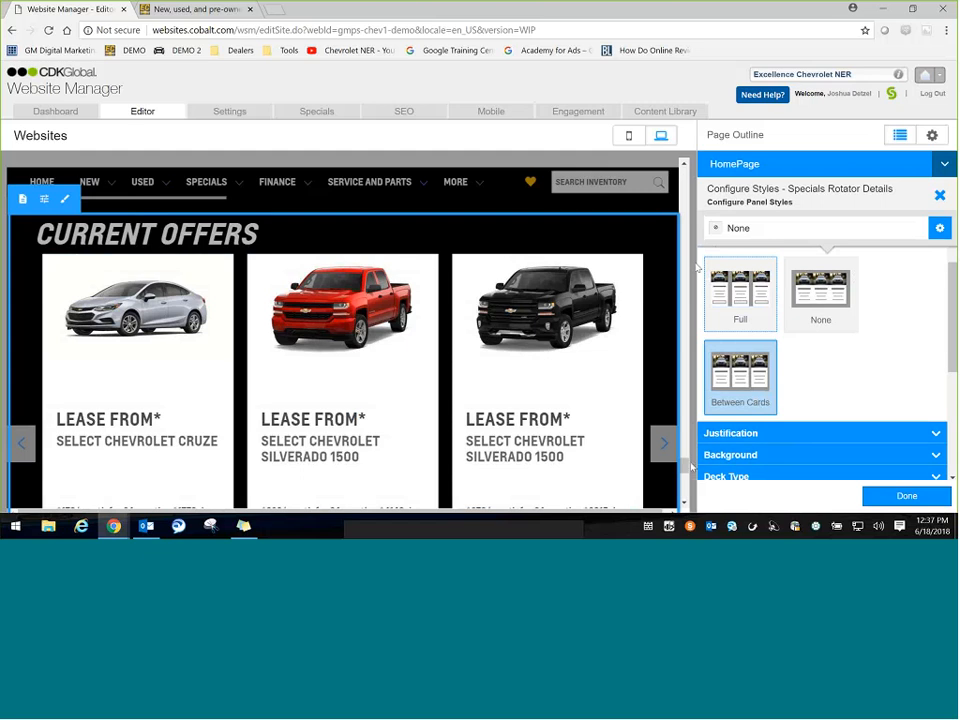
pyautogui.moveTo(687, 468)
pyautogui.mouseDown()
pyautogui.moveTo(687, 482)
pyautogui.moveTo(687, 459)
pyautogui.moveTo(687, 467)
pyautogui.mouseUp()
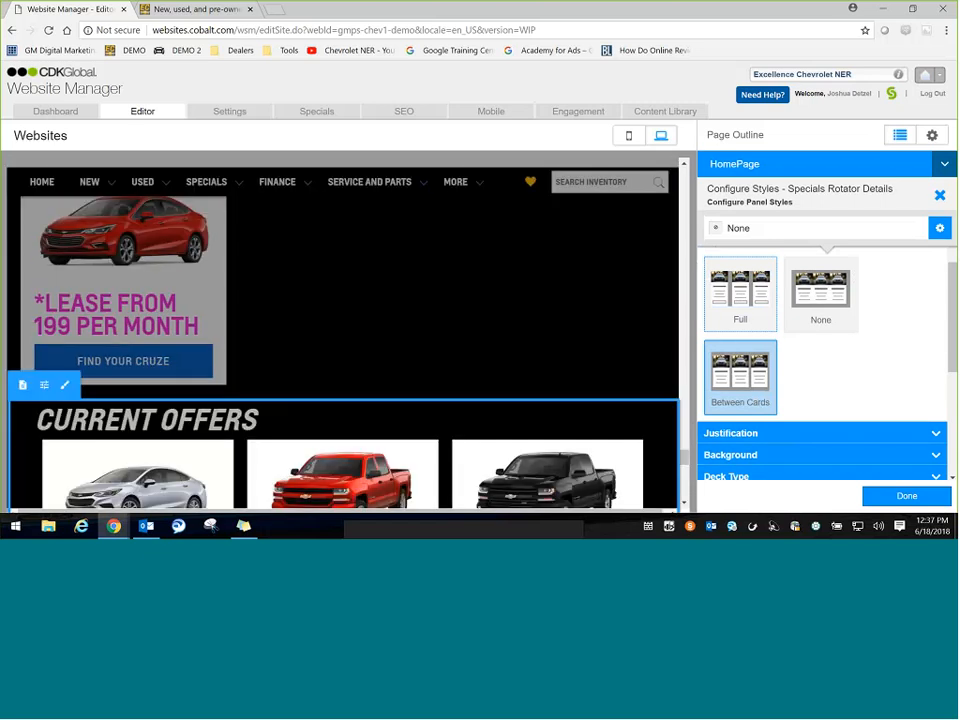
pyautogui.click(905, 497)
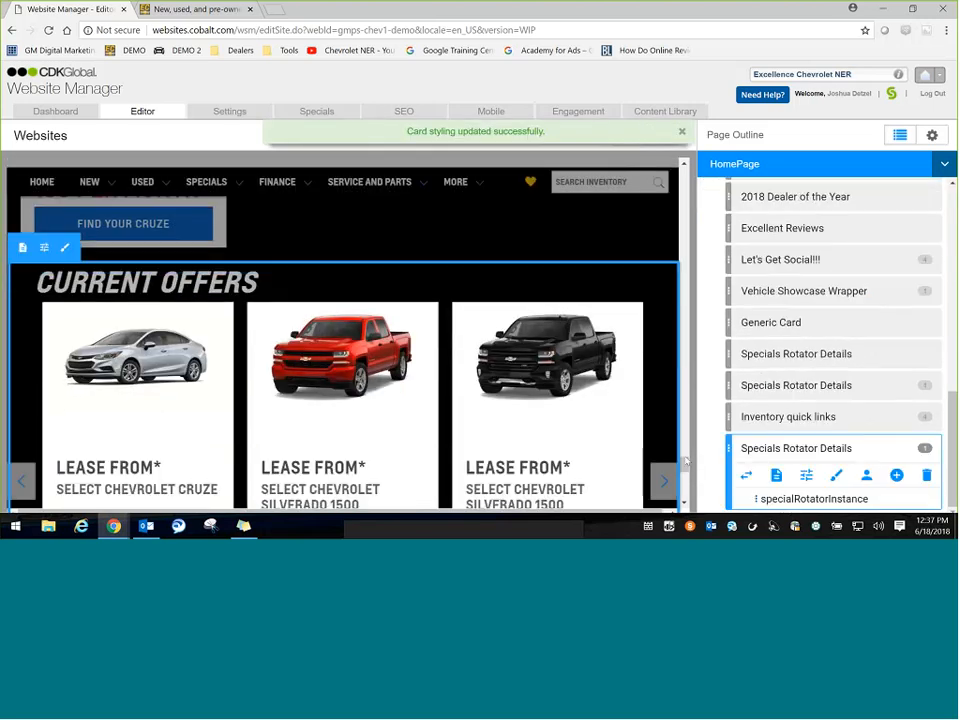
# Limit the new card's specialRotatorInstance to specials tagged Lease and lease, apply the criteria and check the filtered offers in the preview
pyautogui.click(798, 500)
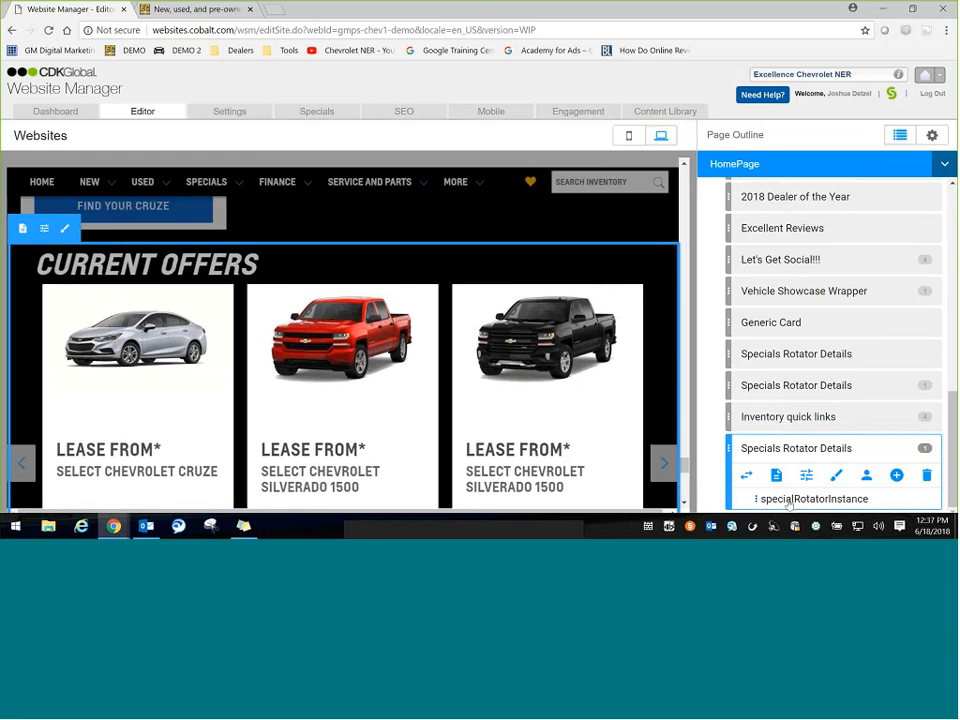
pyautogui.click(795, 500)
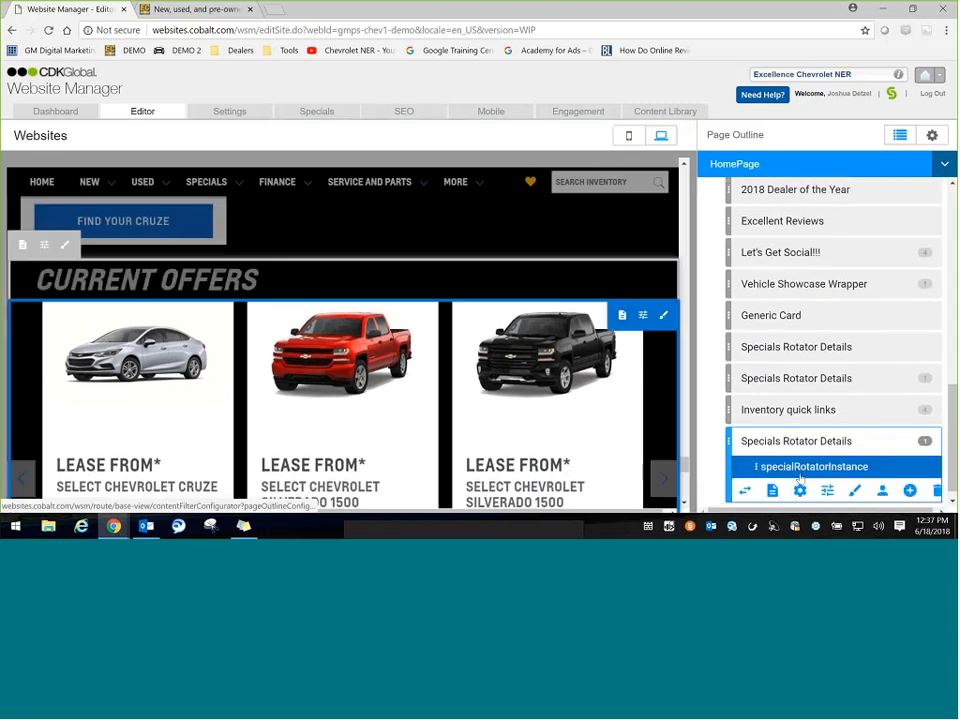
pyautogui.click(800, 477)
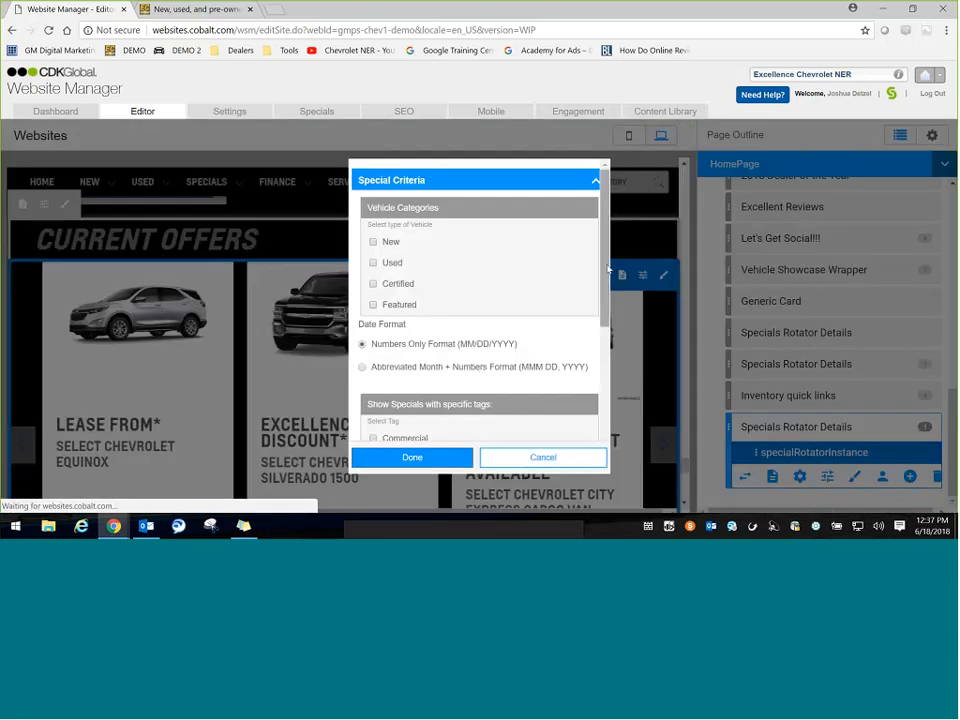
pyautogui.moveTo(606, 289); pyautogui.dragTo(606, 257)
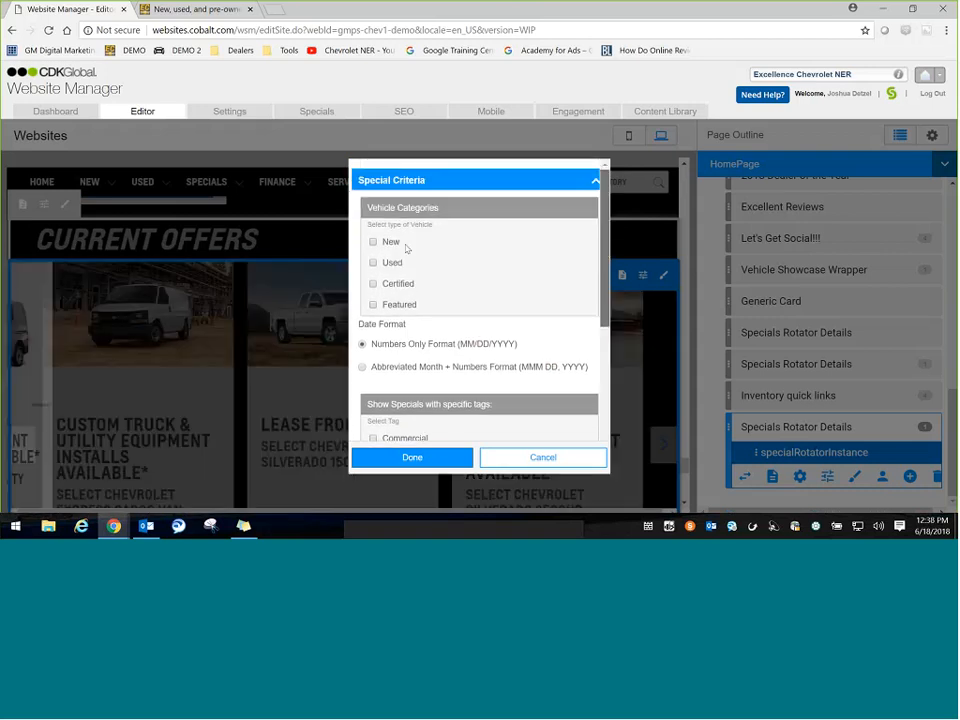
pyautogui.moveTo(604, 240); pyautogui.dragTo(601, 346)
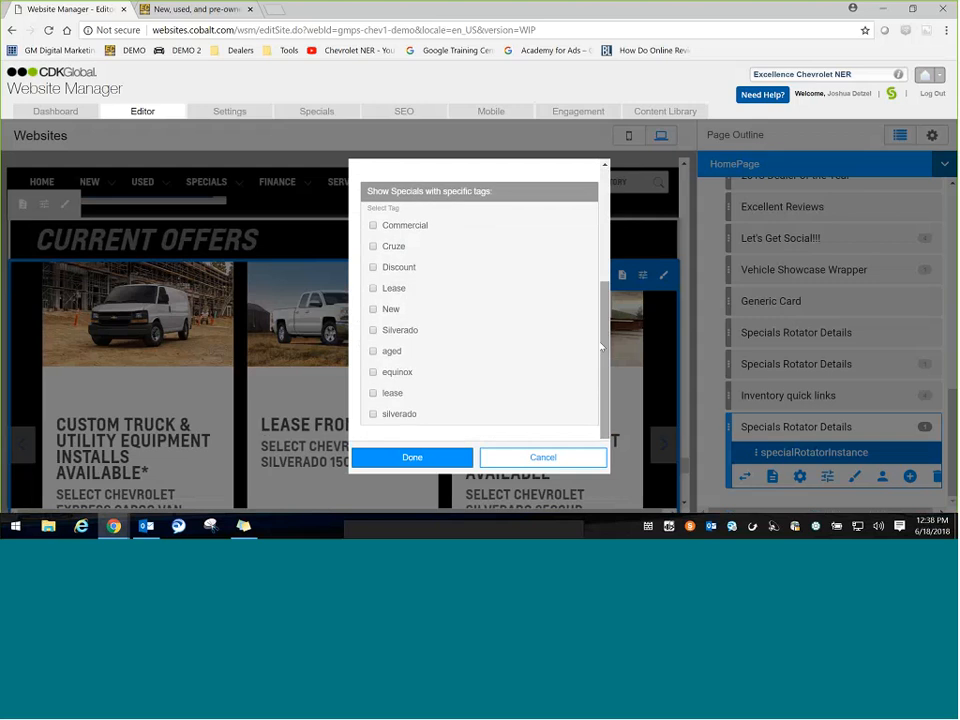
pyautogui.click(373, 288)
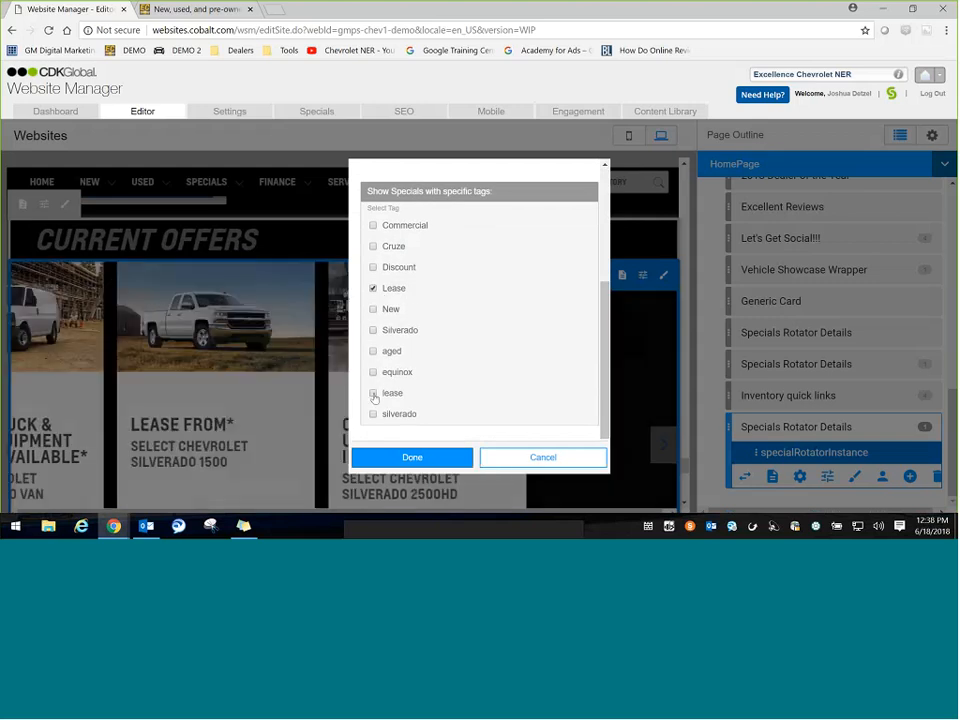
pyautogui.click(373, 393)
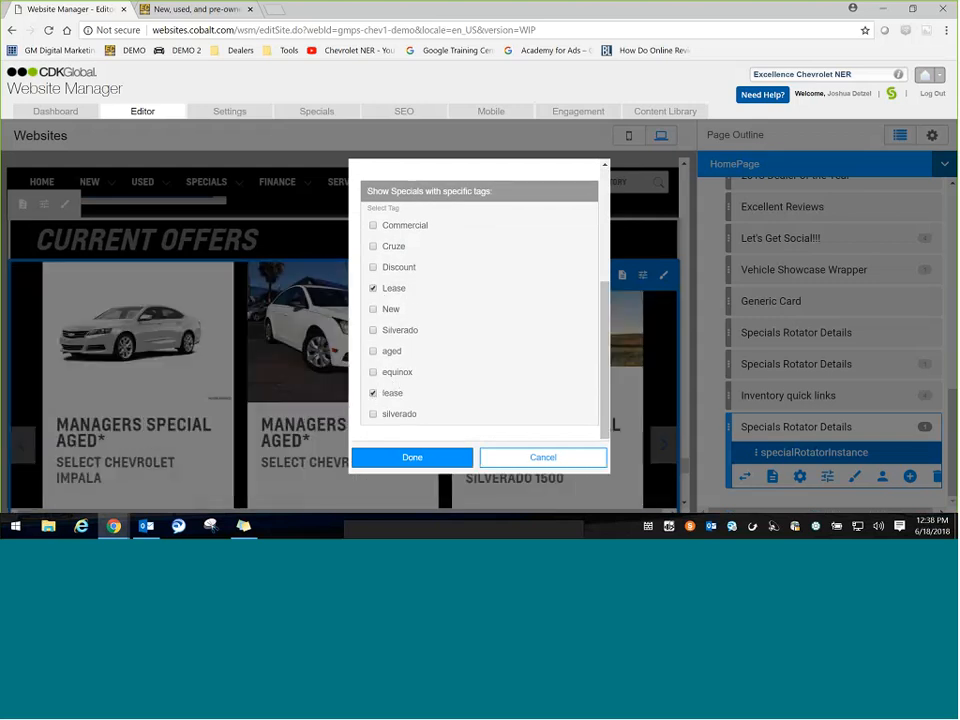
pyautogui.click(408, 458)
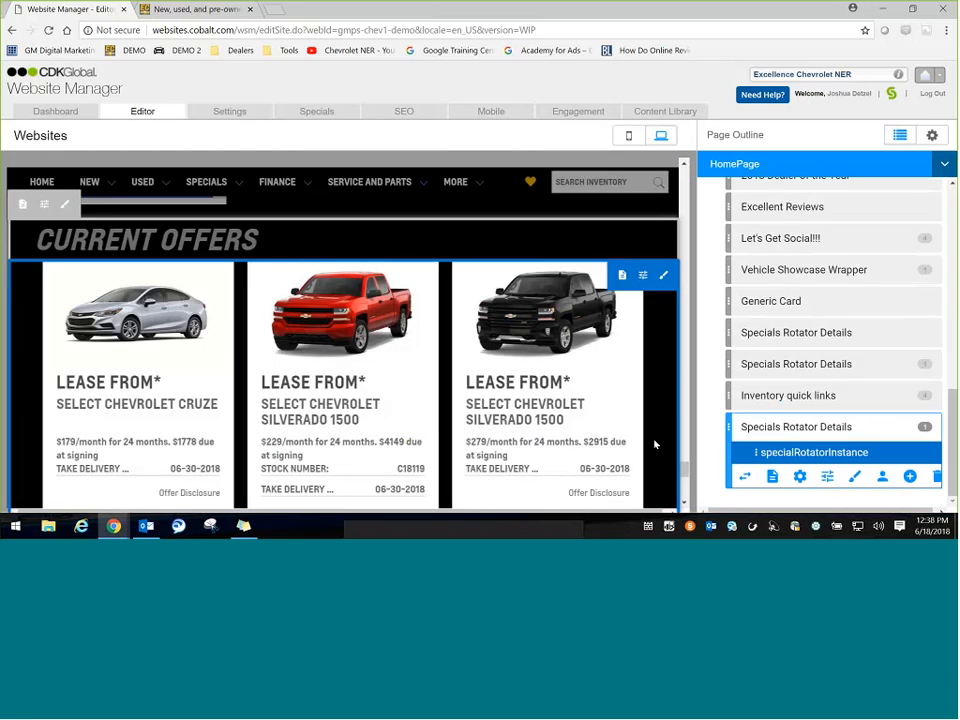
pyautogui.scroll(-3, 686, 470)
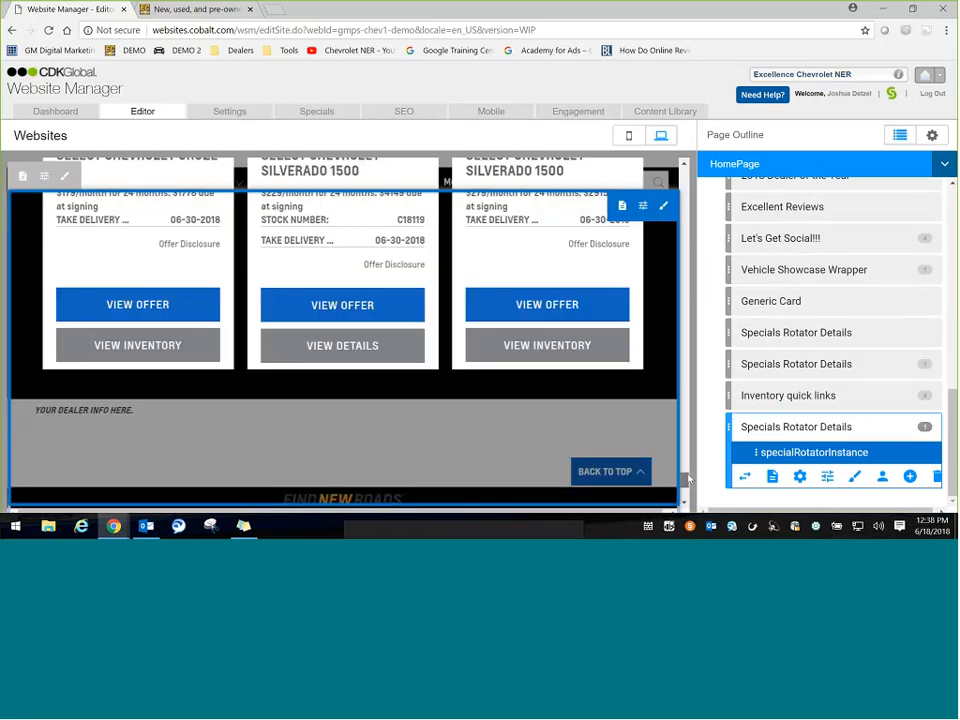
pyautogui.scroll(3, 686, 470)
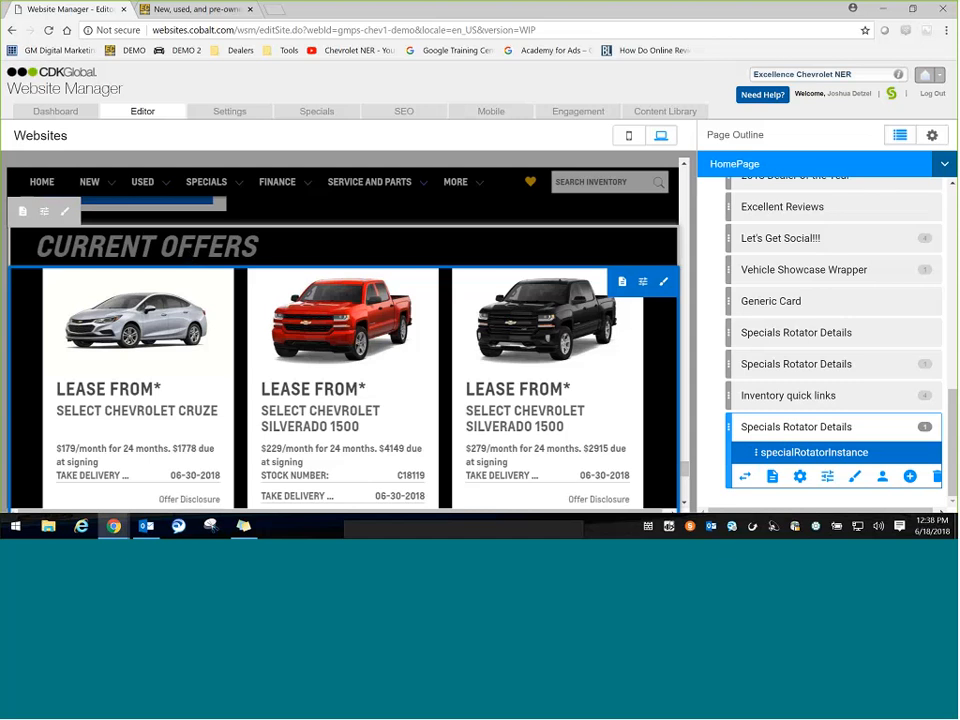
# Open the content of the new Specials Rotator Details card and name it "Specials Rotator Leases"
pyautogui.click(781, 429)
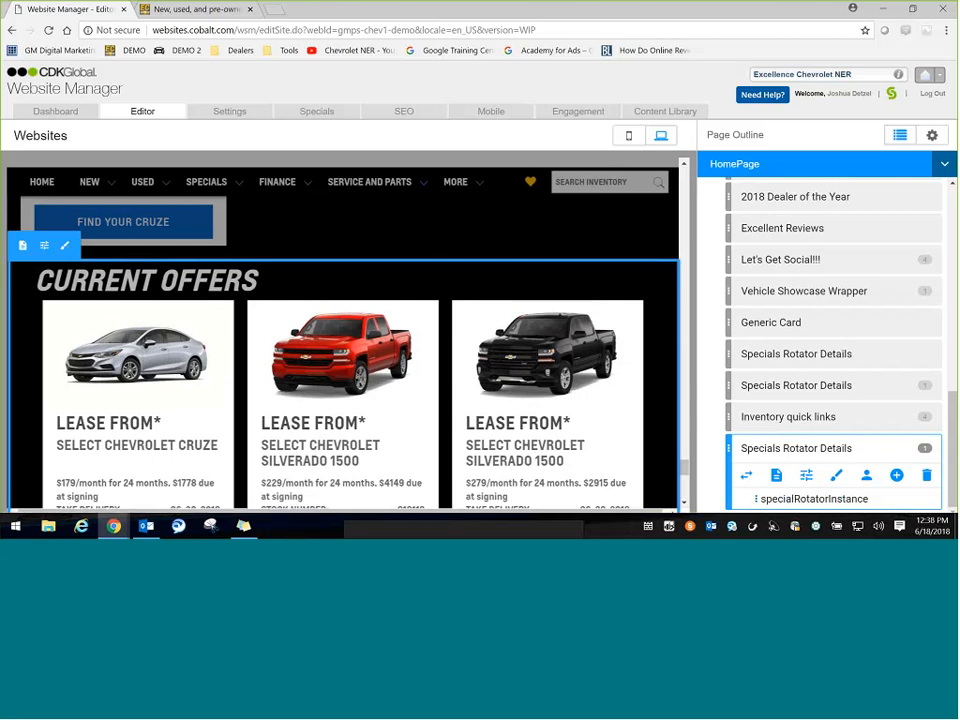
pyautogui.click(790, 499)
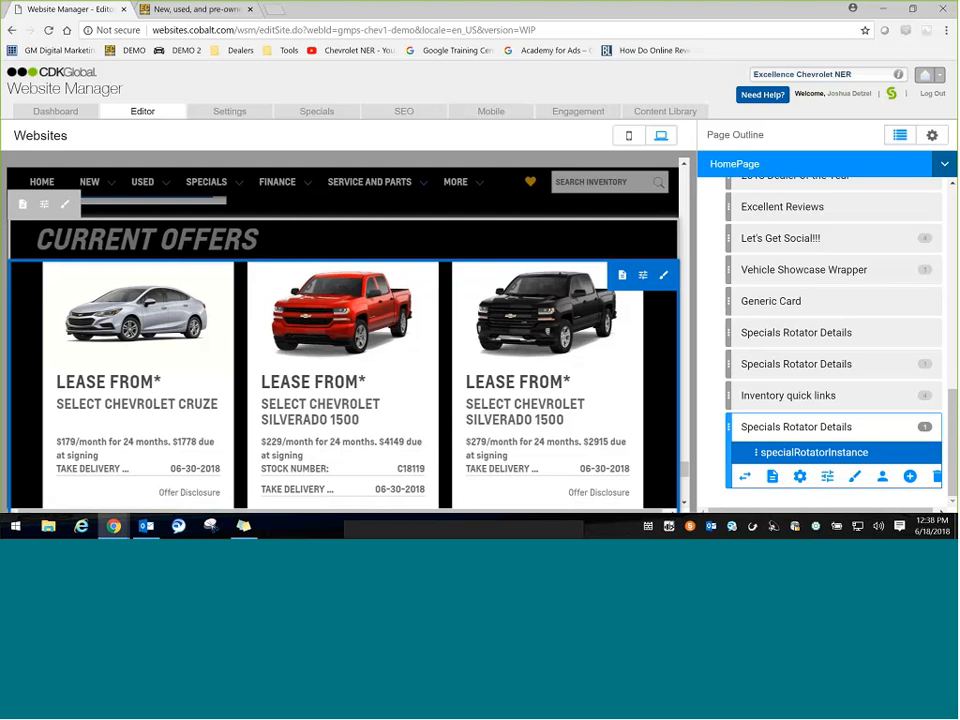
pyautogui.click(797, 424)
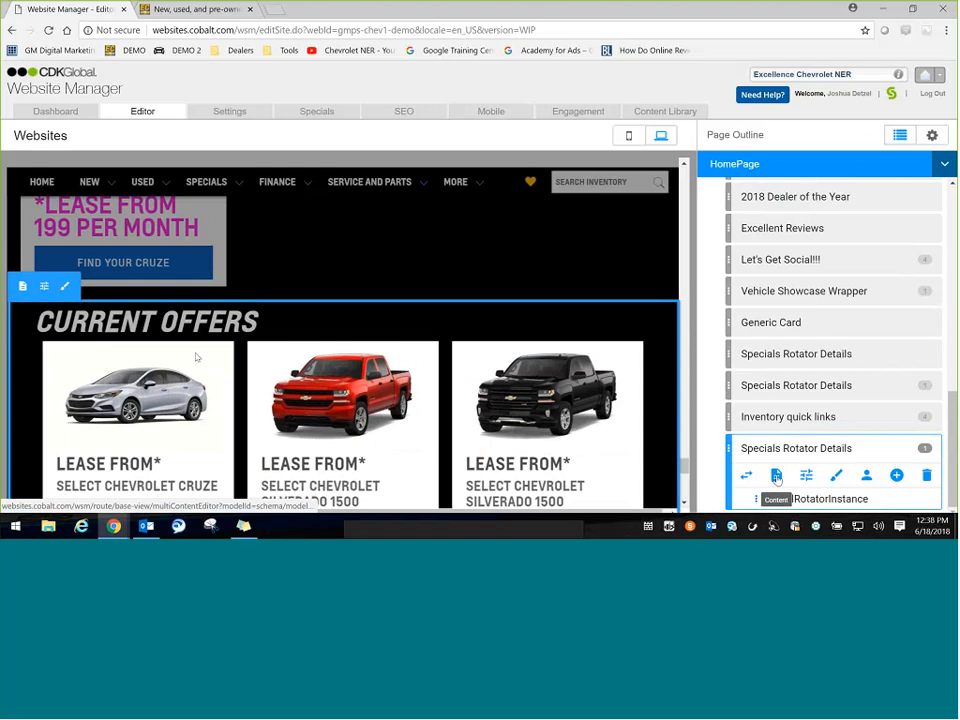
pyautogui.click(31, 286)
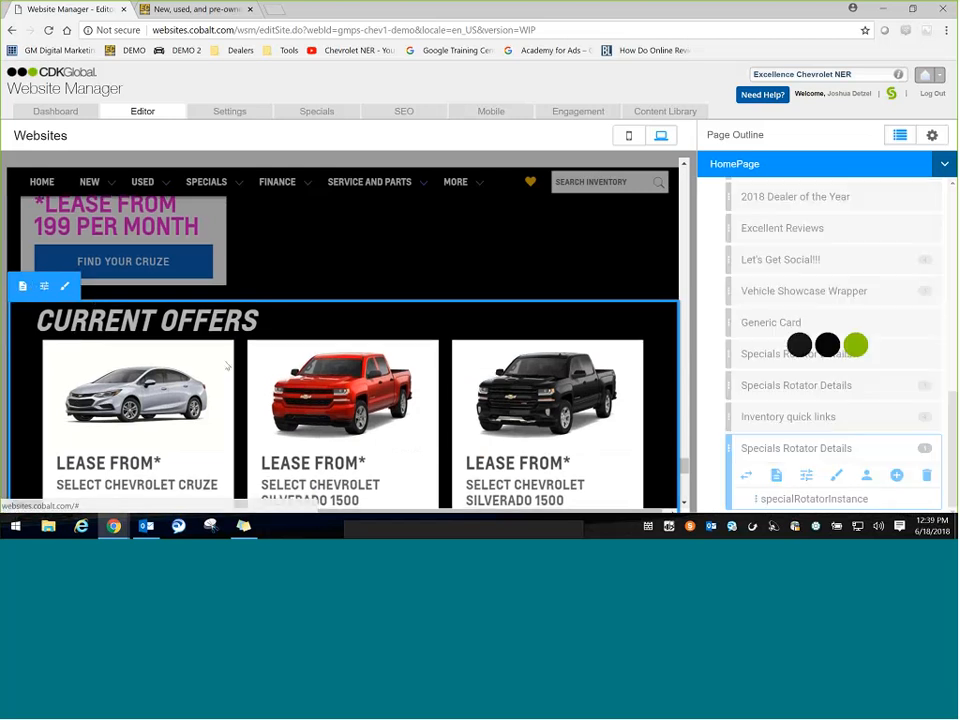
pyautogui.scroll(-1, 230, 368)
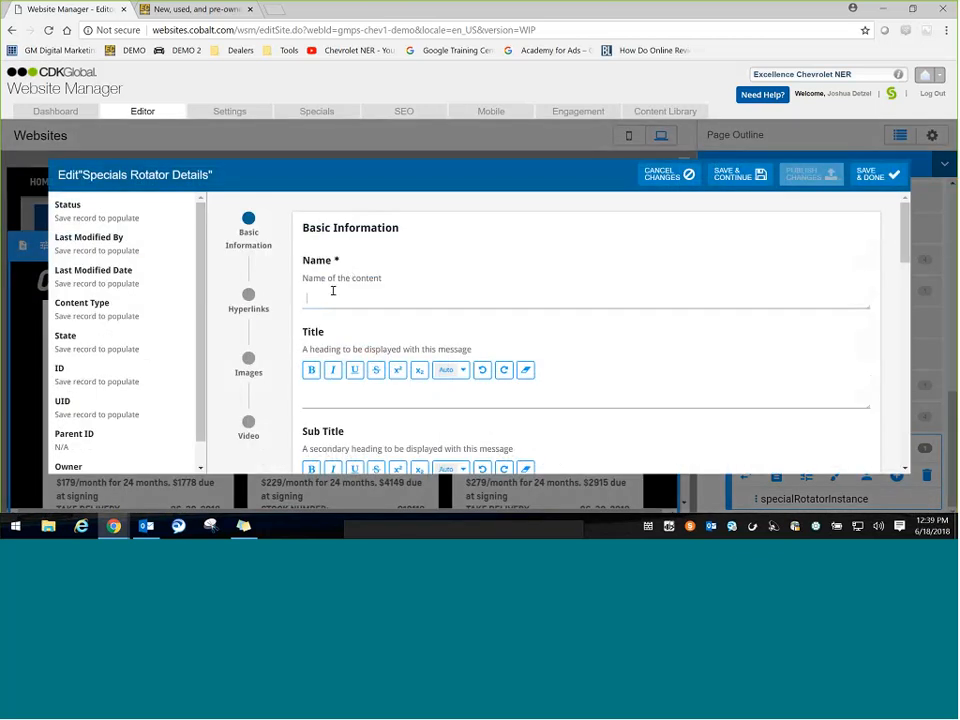
pyautogui.click(333, 291)
pyautogui.write('Specials')
pyautogui.write(' Roa')
pyautogui.write('ator')
pyautogui.write(' L')
pyautogui.write('eases')
# Enter the title "Excellence Chevrolet has the BEST LEASE DEALS IN PITTSBURGH!" for the card
pyautogui.click(336, 400)
pyautogui.write('Excellence Chevro')
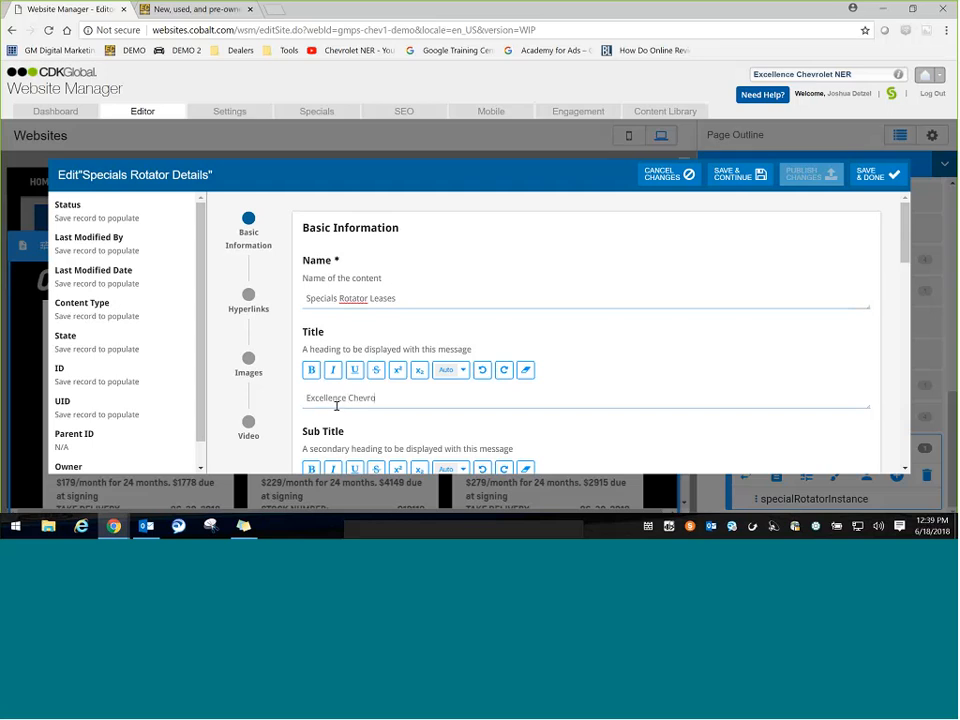
pyautogui.write('let has')
pyautogui.write(' he')
pyautogui.press('BackSpace')
pyautogui.press('BackSpace')
pyautogui.press('BackSpace')
pyautogui.write('the BEST LEASE DEALS IN PI')
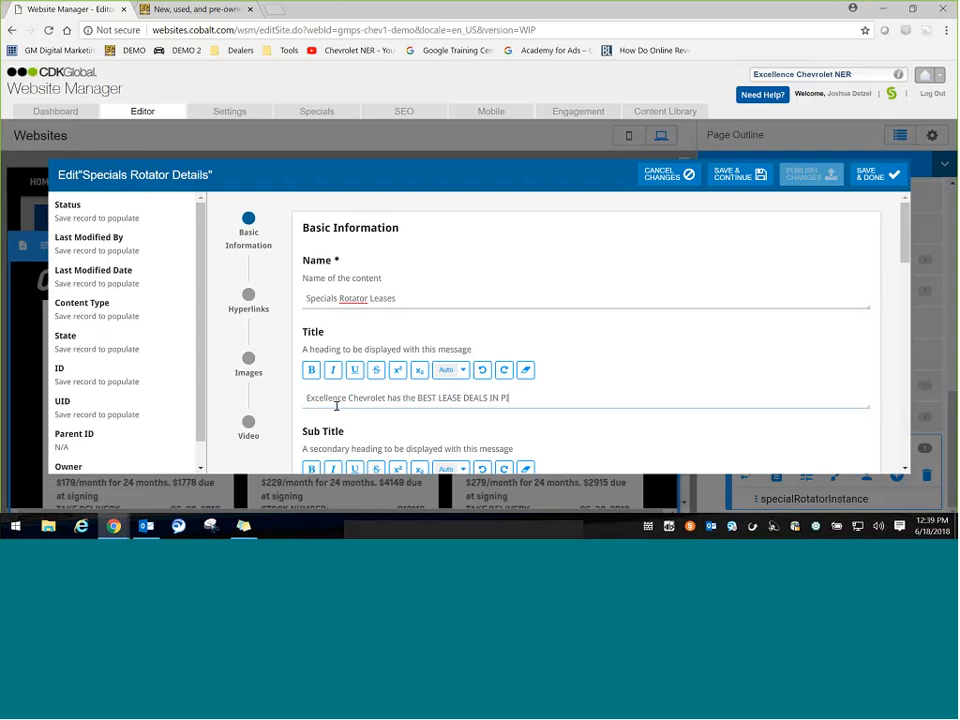
pyautogui.write('TTSBURGH')
# Make the card's whole title bold and color it light blue
pyautogui.moveTo(579, 395); pyautogui.dragTo(281, 404)
pyautogui.click(311, 370)
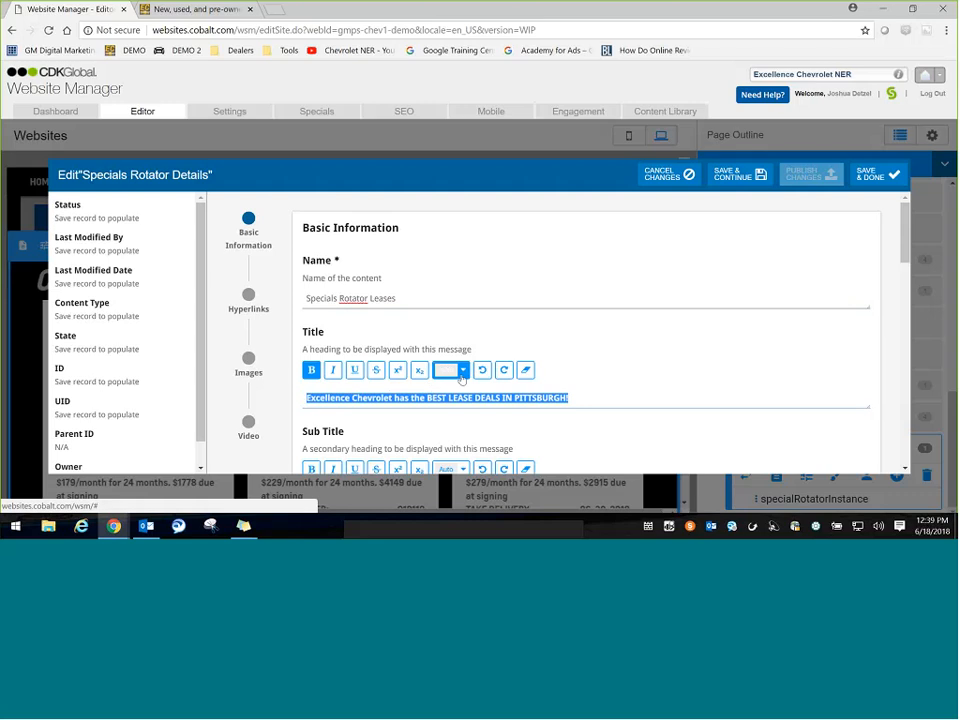
pyautogui.click(462, 372)
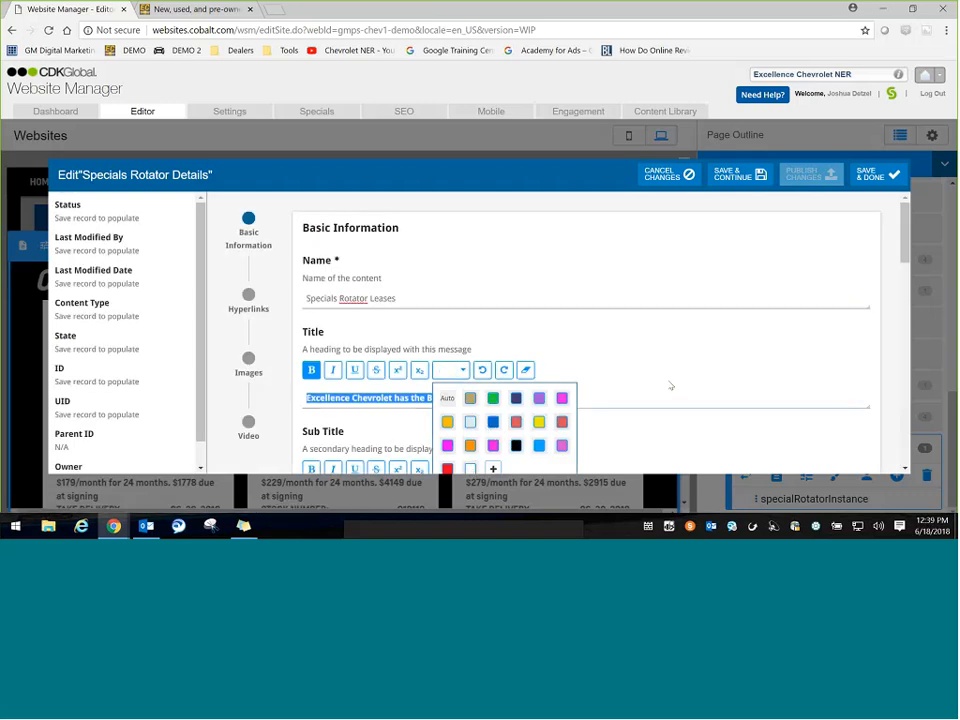
pyautogui.click(568, 404)
pyautogui.moveTo(568, 404); pyautogui.dragTo(279, 411)
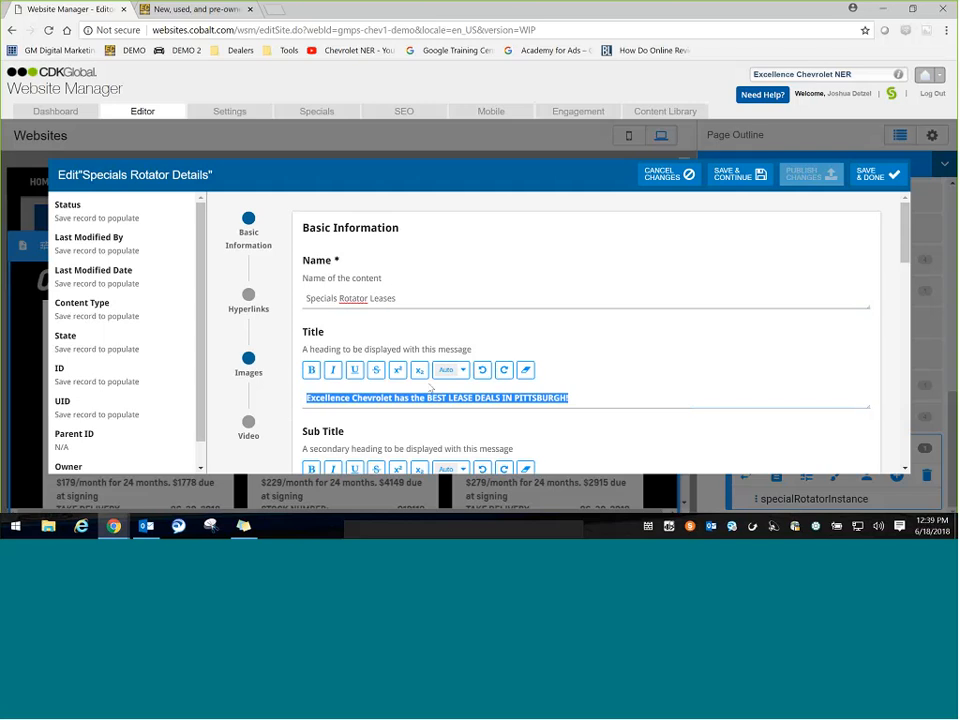
pyautogui.click(455, 370)
pyautogui.click(541, 452)
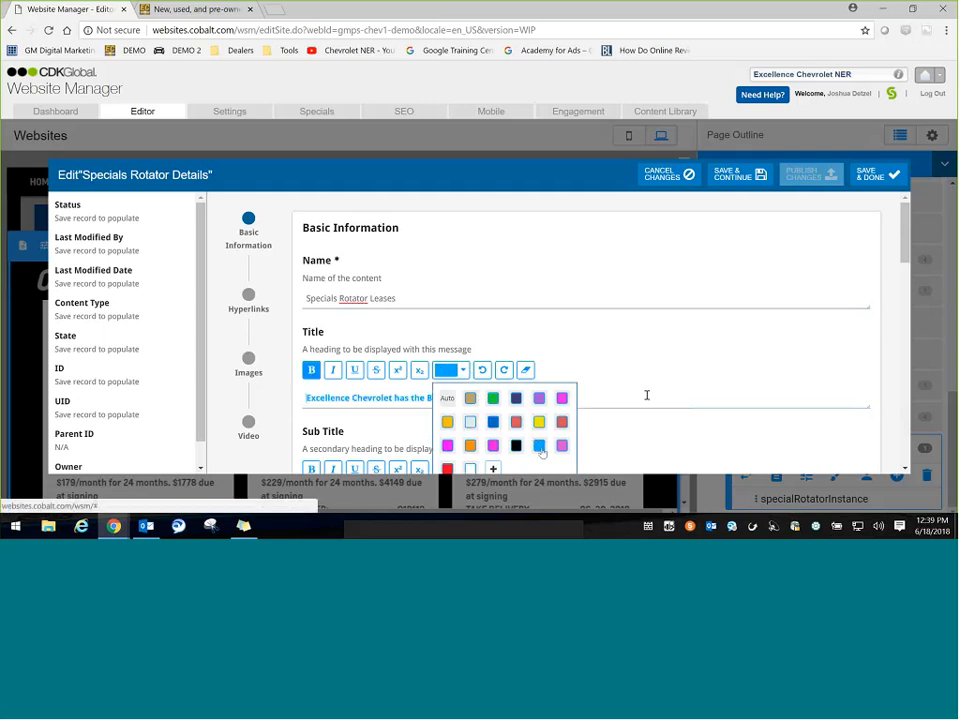
pyautogui.click(787, 408)
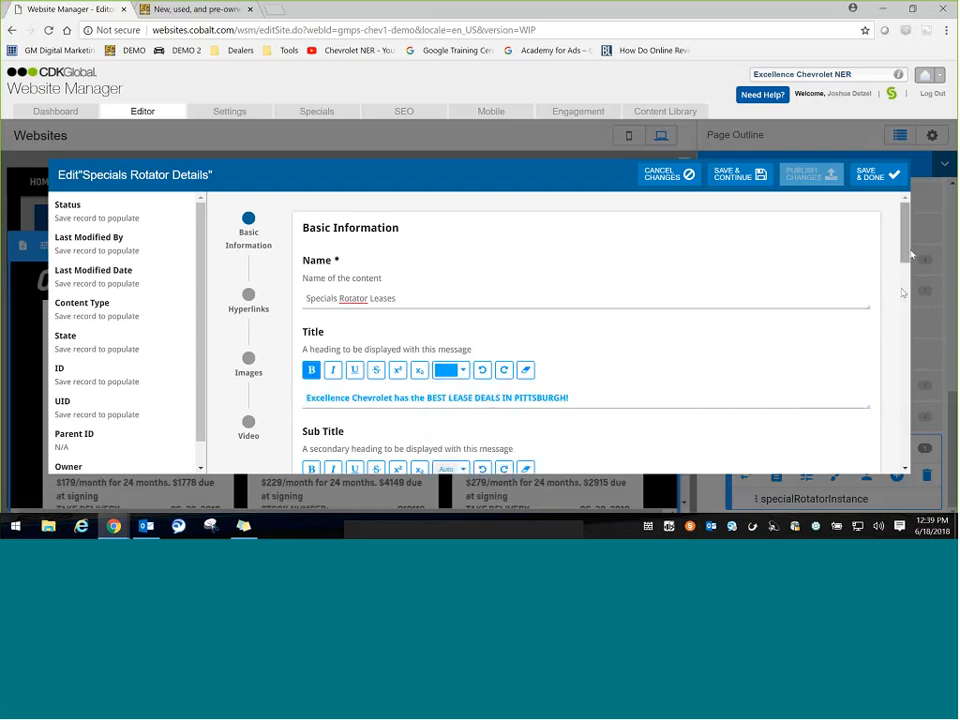
# Enter the sub title "WE WILL BEAT ANY DEAL!" and the copy "COME AND SEE FOR YOURSELF!!!!"
pyautogui.scroll(-3, 695, 362)
pyautogui.click(621, 349)
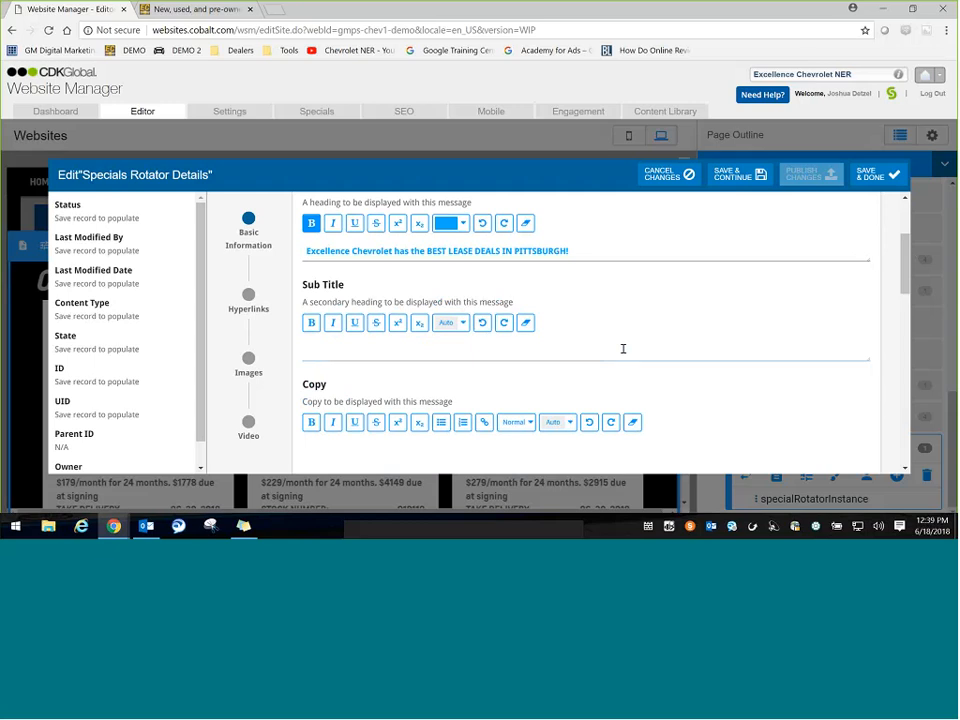
pyautogui.write('WE WILL BEAT ANY DEAL!')
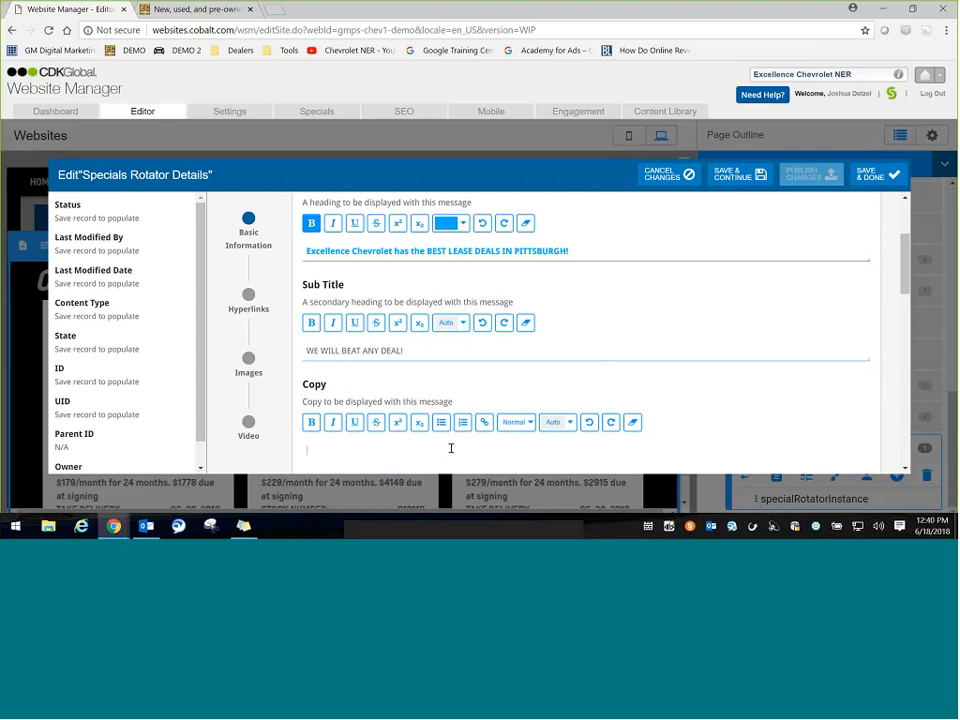
pyautogui.write('COME AND SEE')
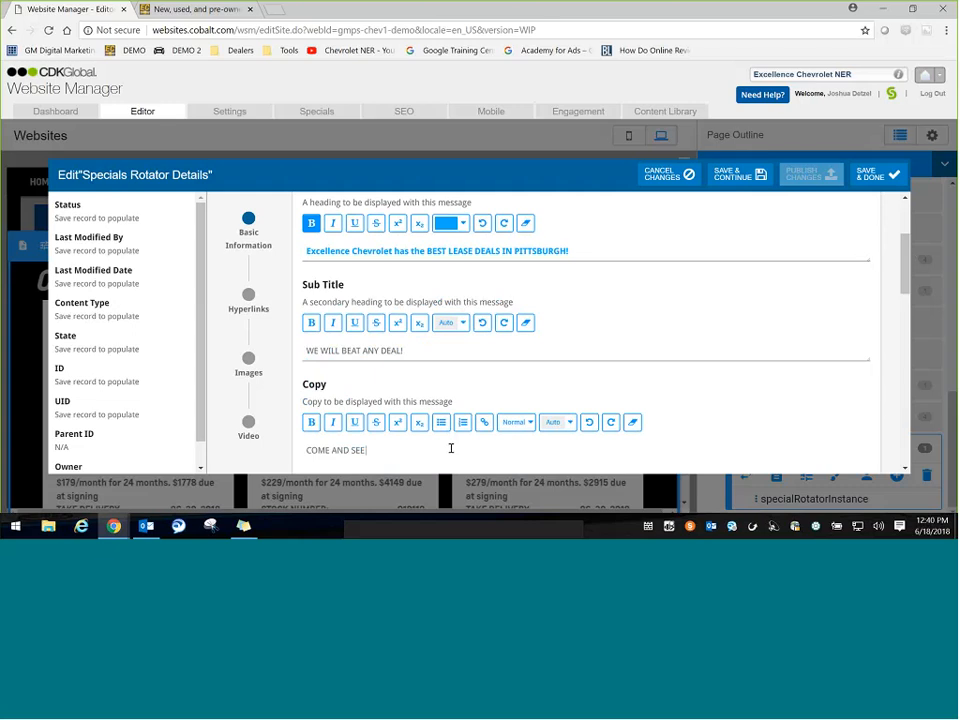
pyautogui.write(' FOR YOURSELF!!!')
# Try the Small, Medium and X-Large sizes on the card's copy text and return it to Normal
pyautogui.hotkey('ctrl', 'a')
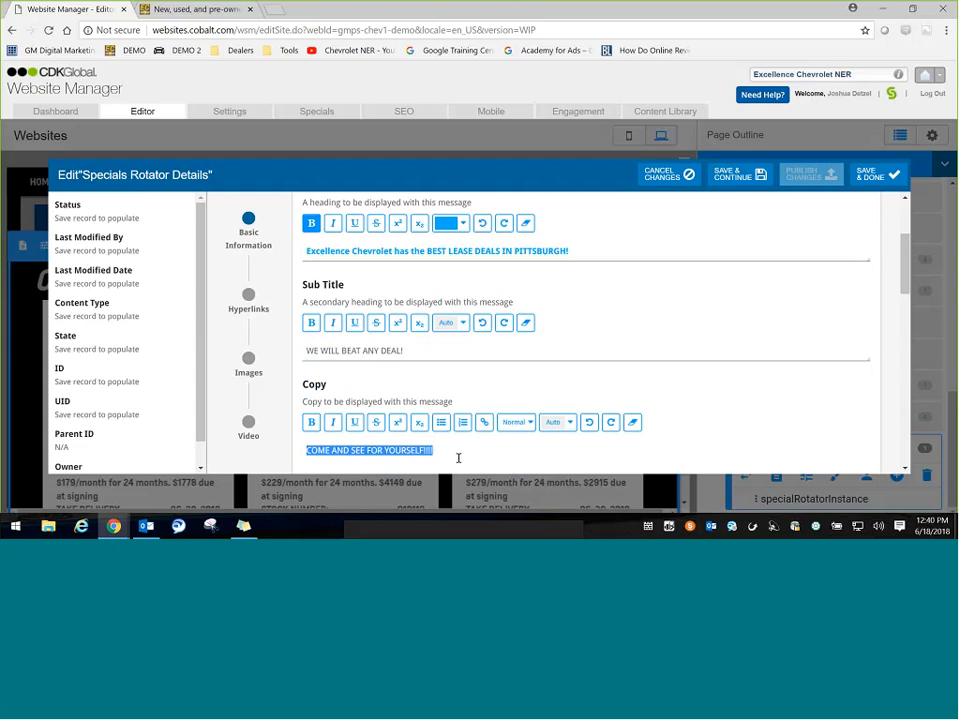
pyautogui.click(532, 430)
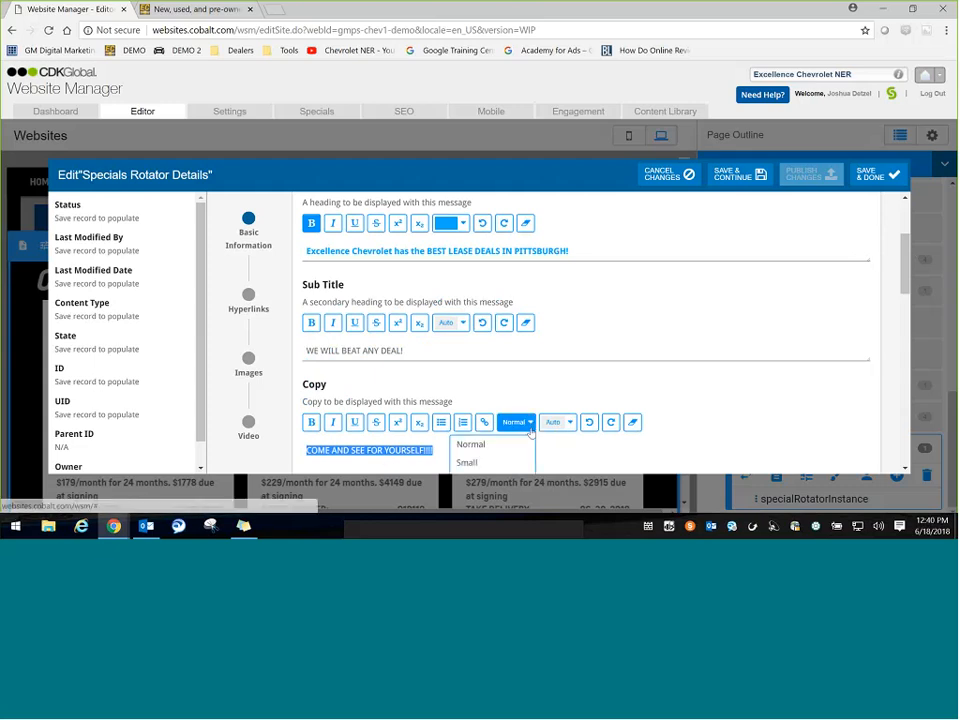
pyautogui.scroll(-2, 905, 287)
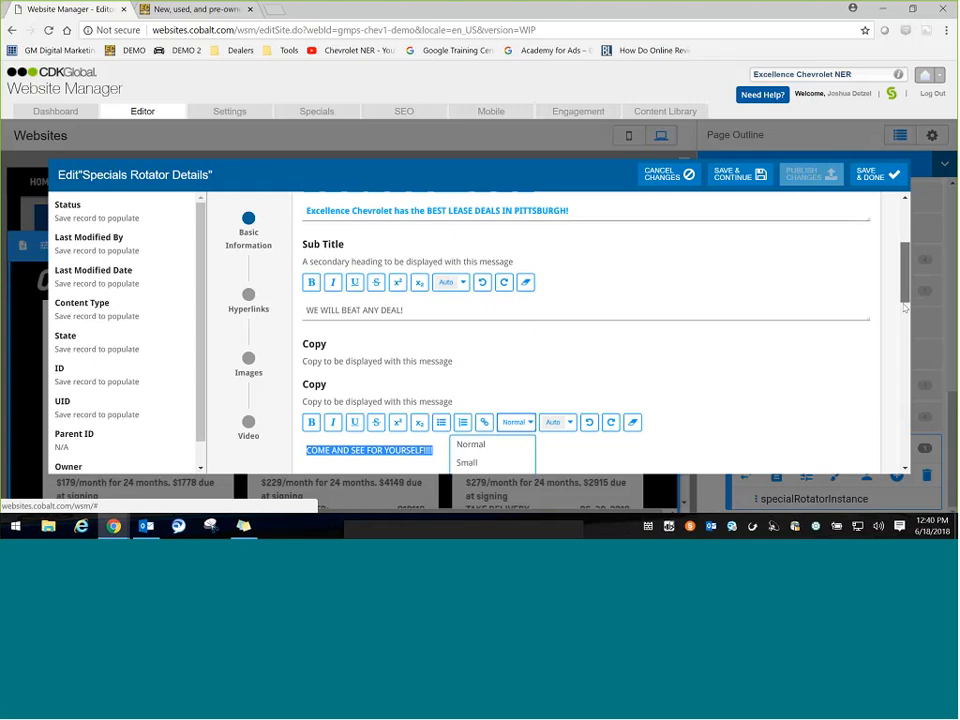
pyautogui.click(512, 362)
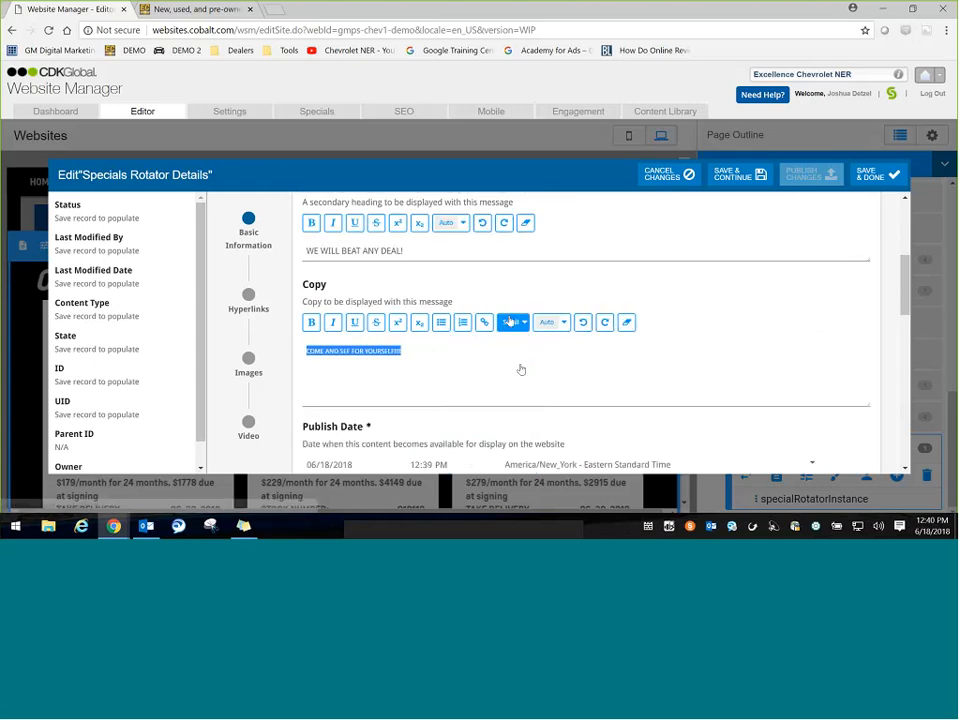
pyautogui.click(513, 322)
pyautogui.click(508, 381)
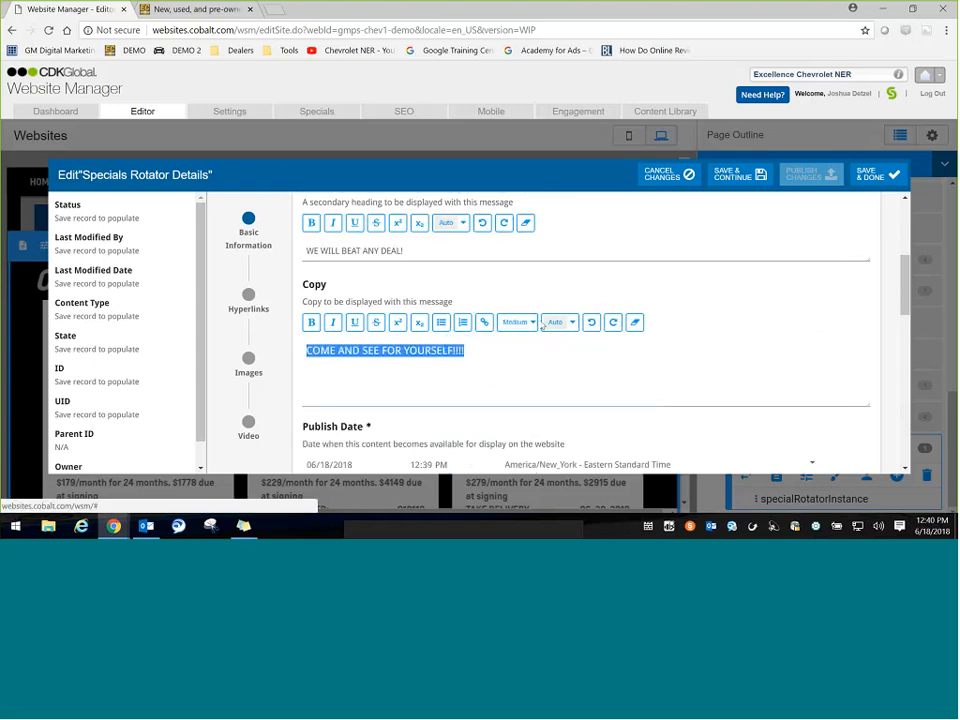
pyautogui.click(517, 322)
pyautogui.click(506, 418)
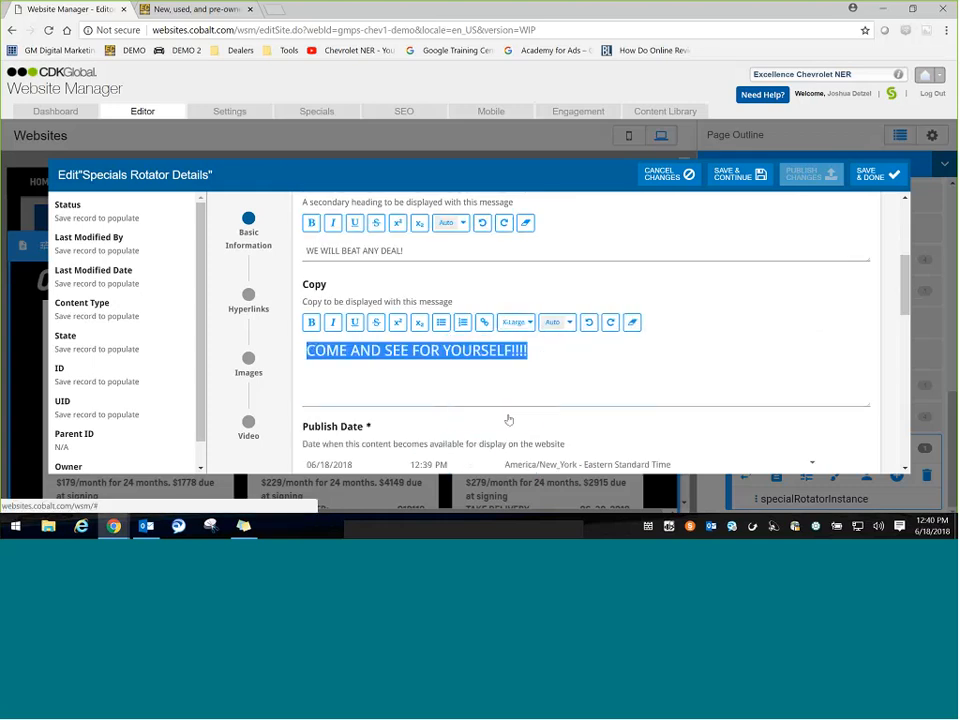
pyautogui.click(516, 322)
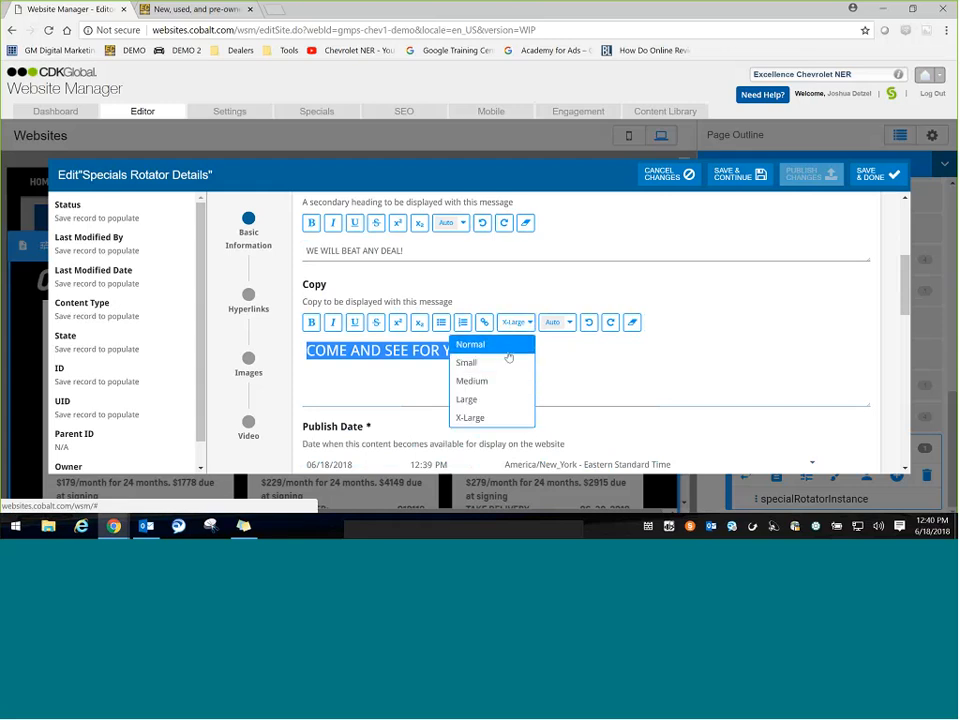
pyautogui.click(506, 345)
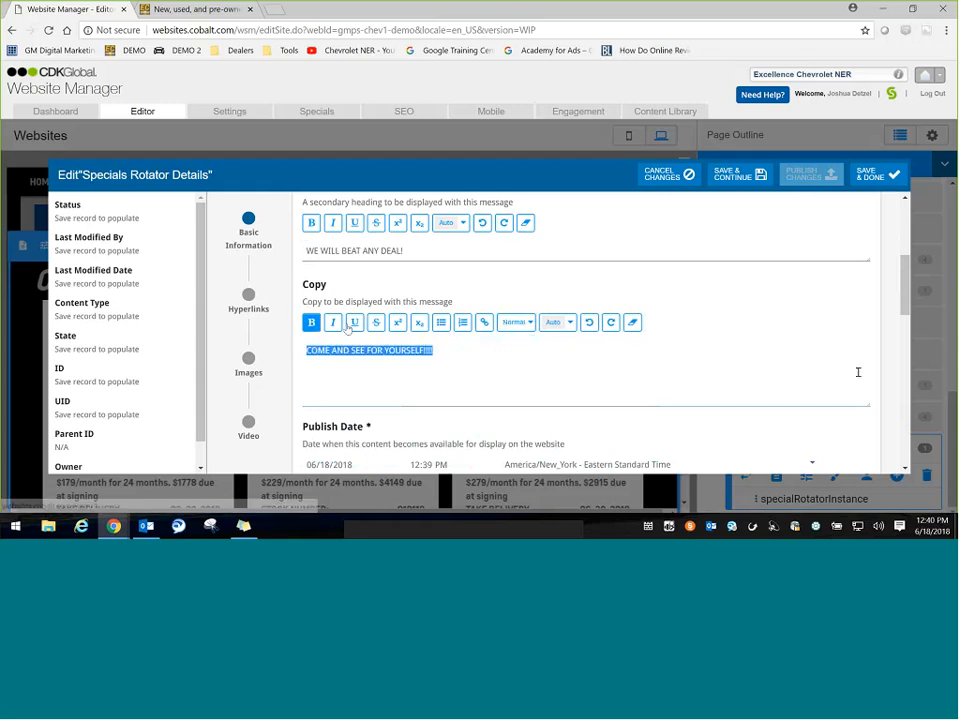
# Color the selected copy text magenta and deselect it
pyautogui.click(568, 323)
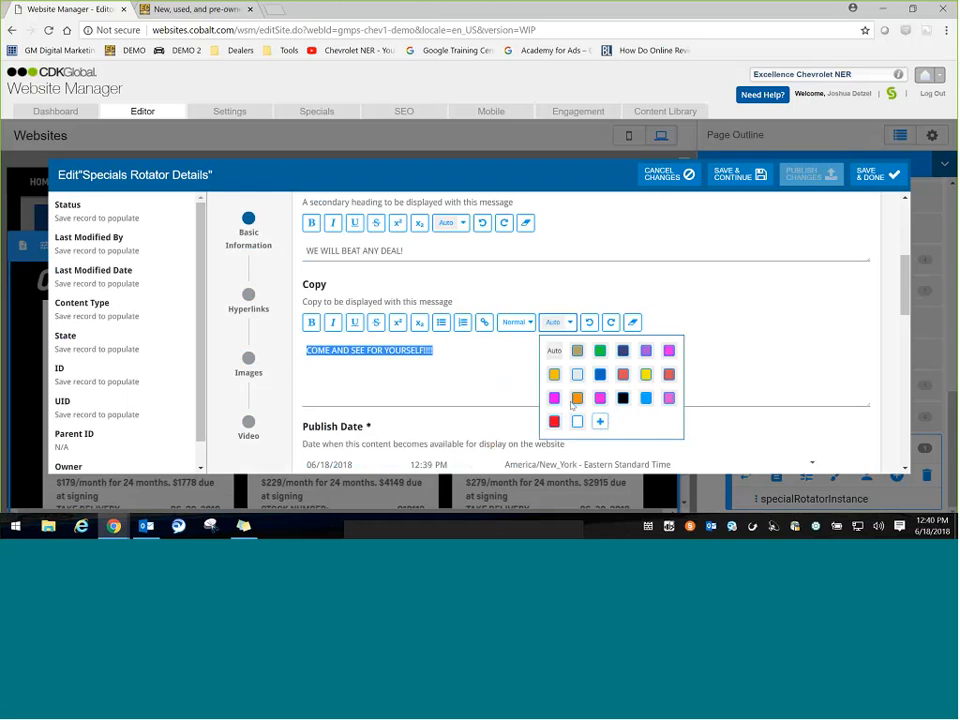
pyautogui.click(556, 401)
pyautogui.click(471, 367)
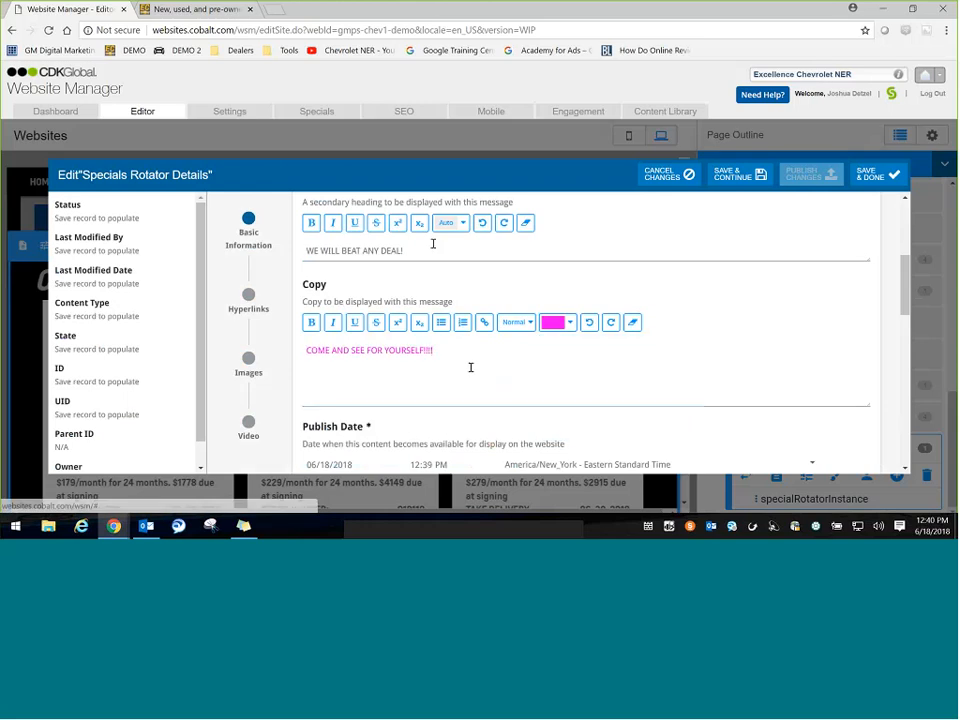
# Color the sub title "WE WILL BEAT ANY DEAL!" light blue and make it bold, italic and underlined
pyautogui.moveTo(424, 253); pyautogui.dragTo(230, 241)
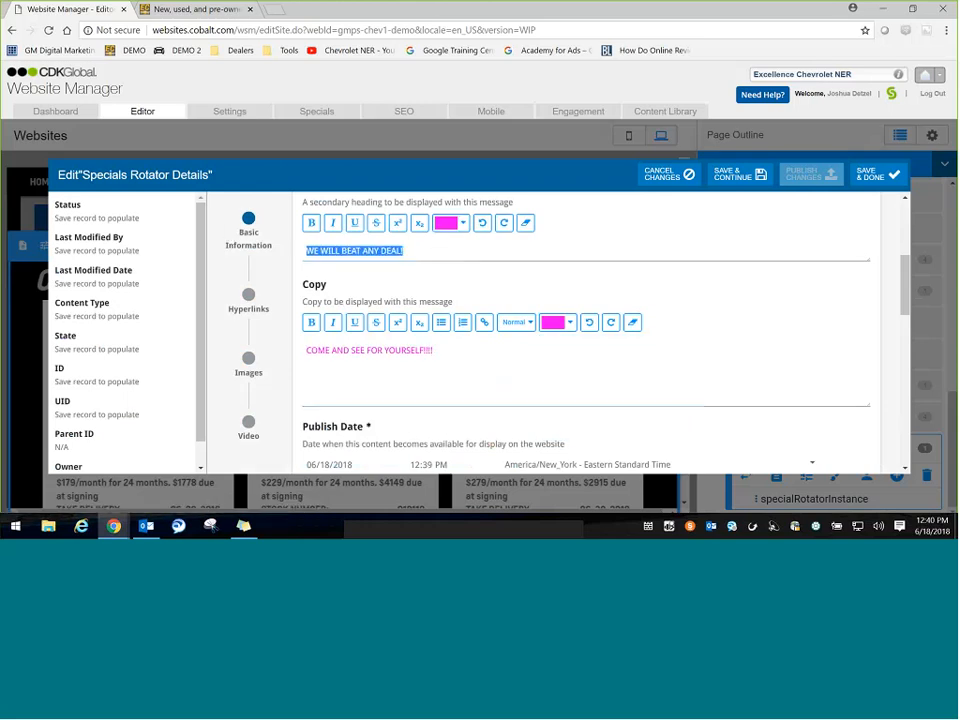
pyautogui.click(462, 223)
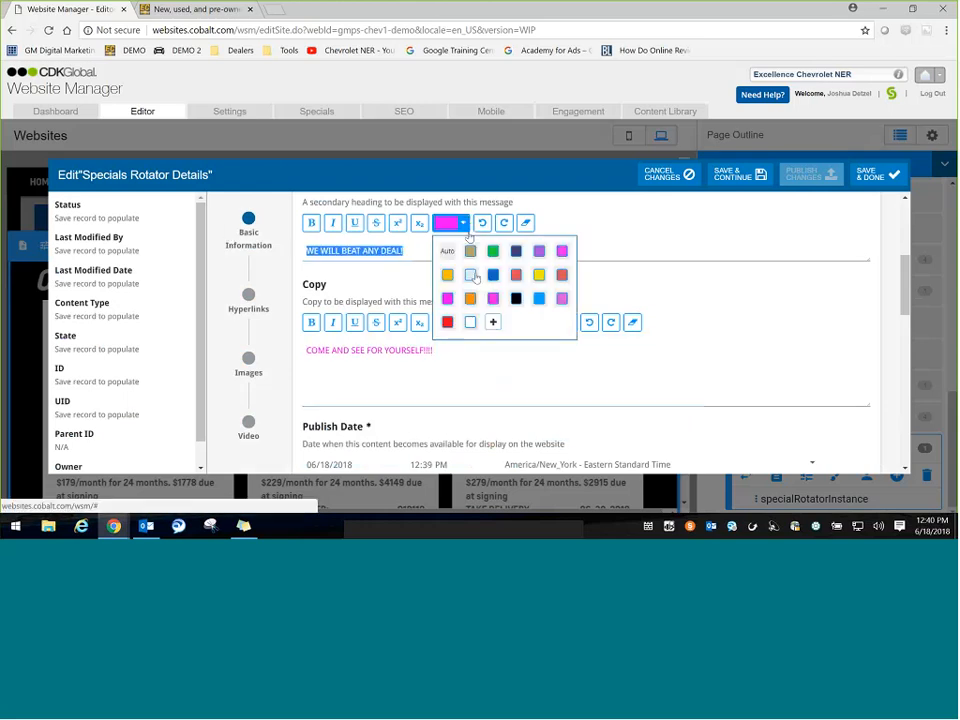
pyautogui.click(539, 298)
pyautogui.moveTo(404, 250); pyautogui.dragTo(314, 232)
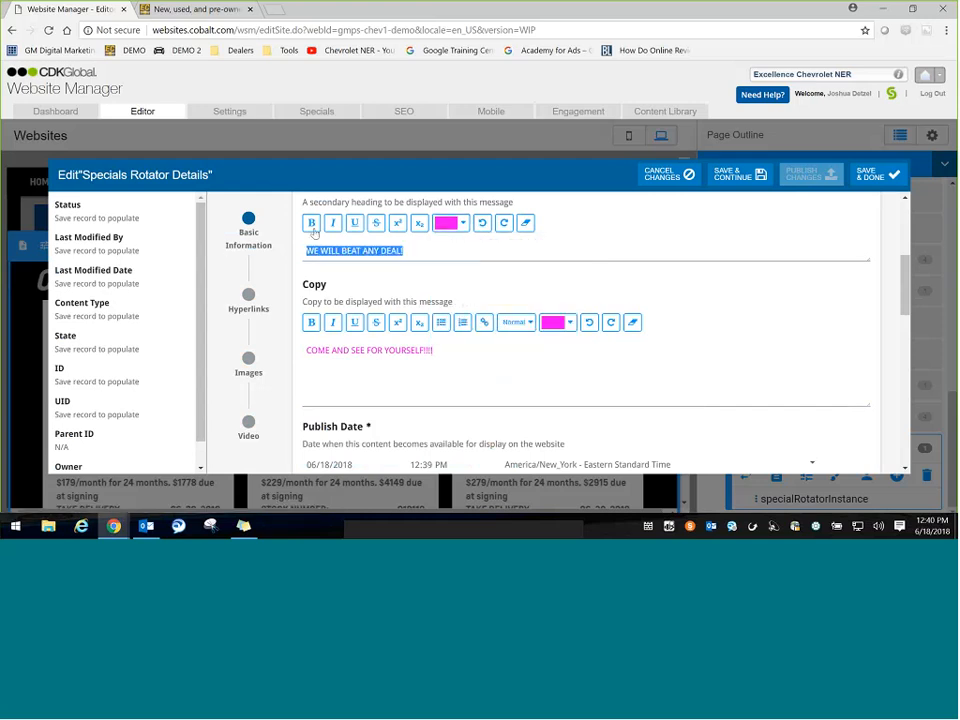
pyautogui.click(311, 223)
pyautogui.click(333, 223)
pyautogui.click(355, 223)
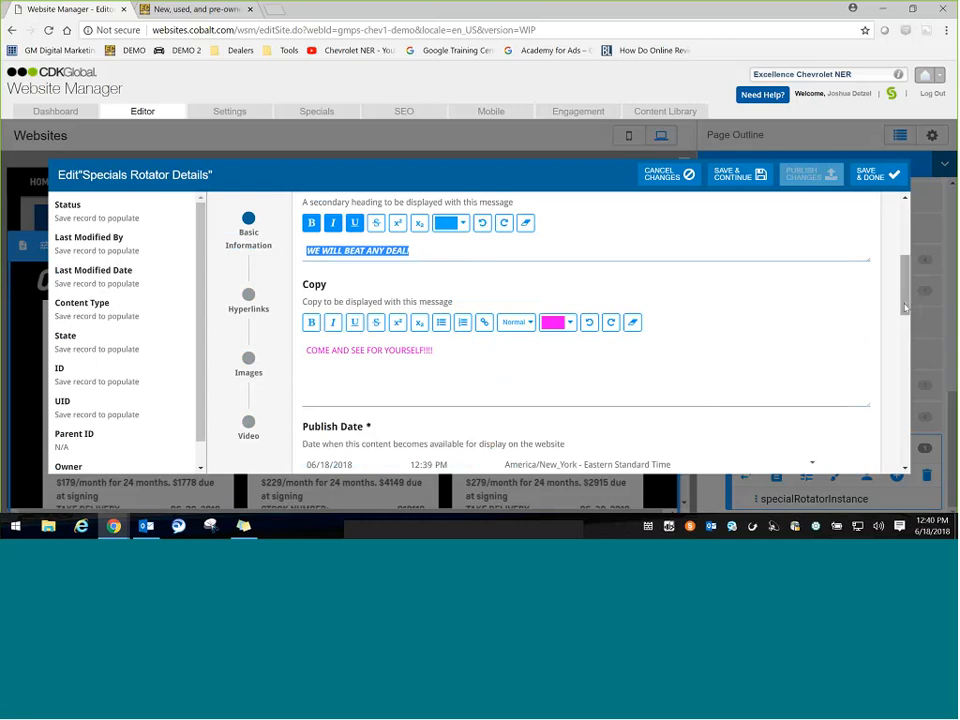
# Save the Specials Rotator Leases card content, publish the record and review the card on the home page
pyautogui.moveTo(907, 296); pyautogui.dragTo(904, 225)
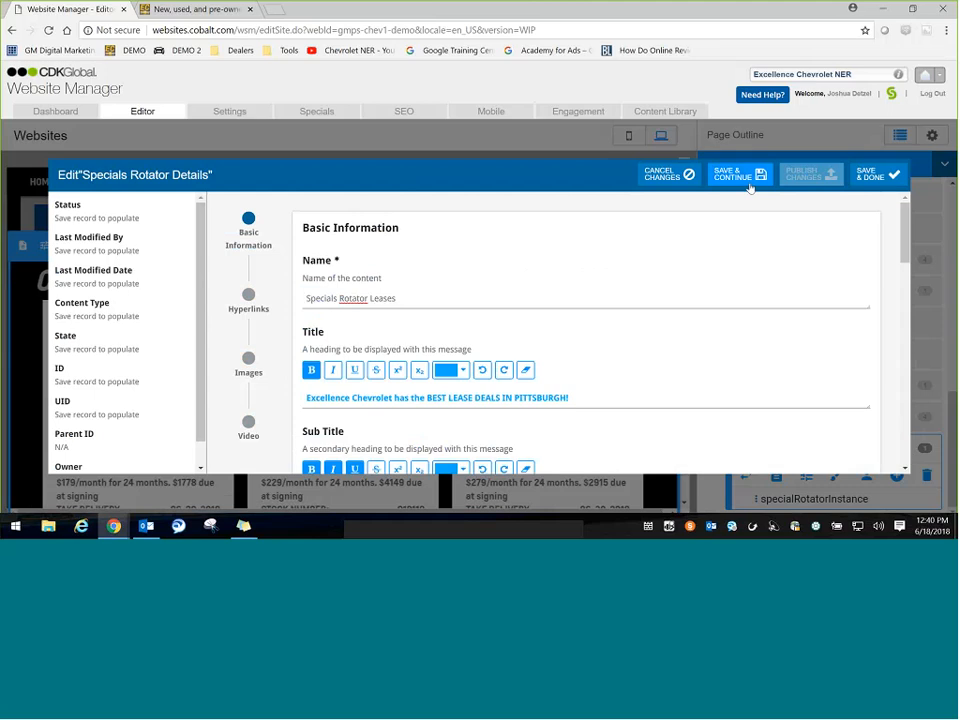
pyautogui.click(752, 185)
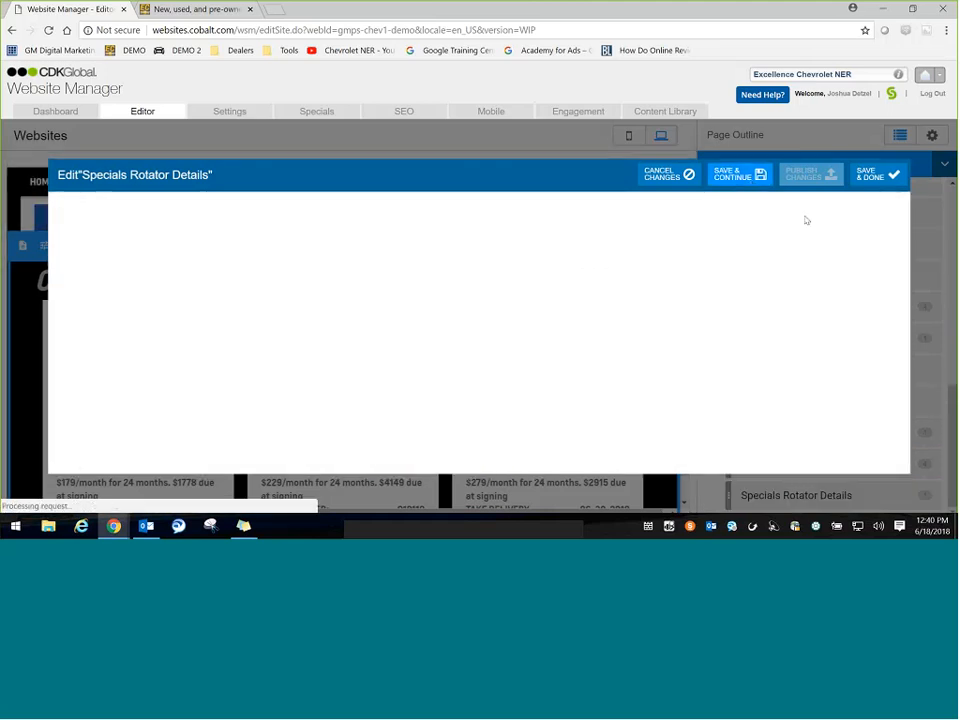
pyautogui.click(818, 177)
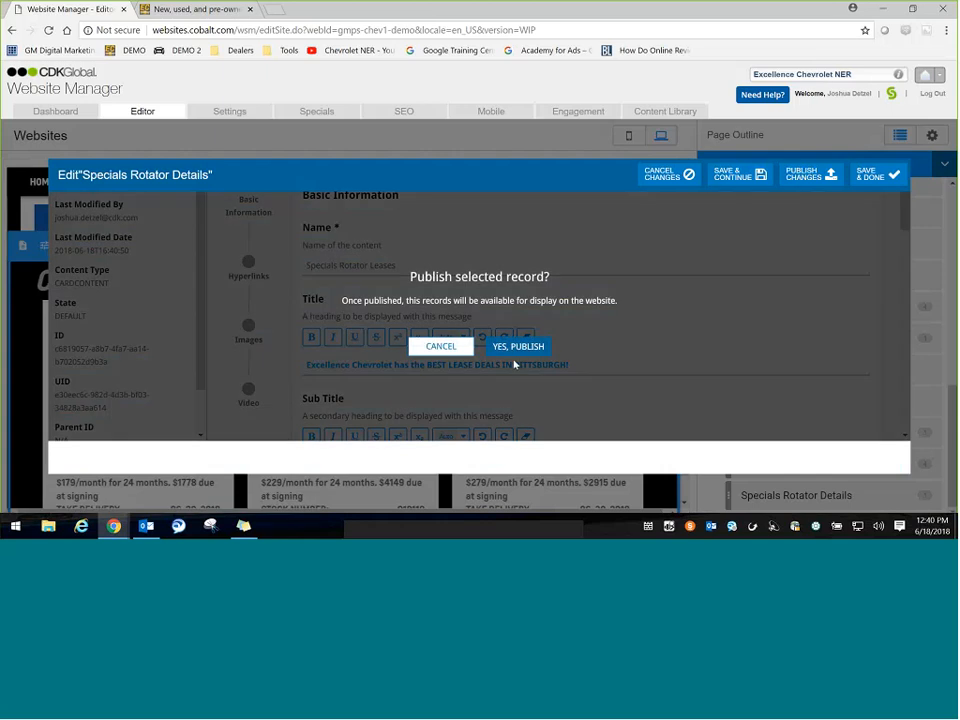
pyautogui.click(512, 382)
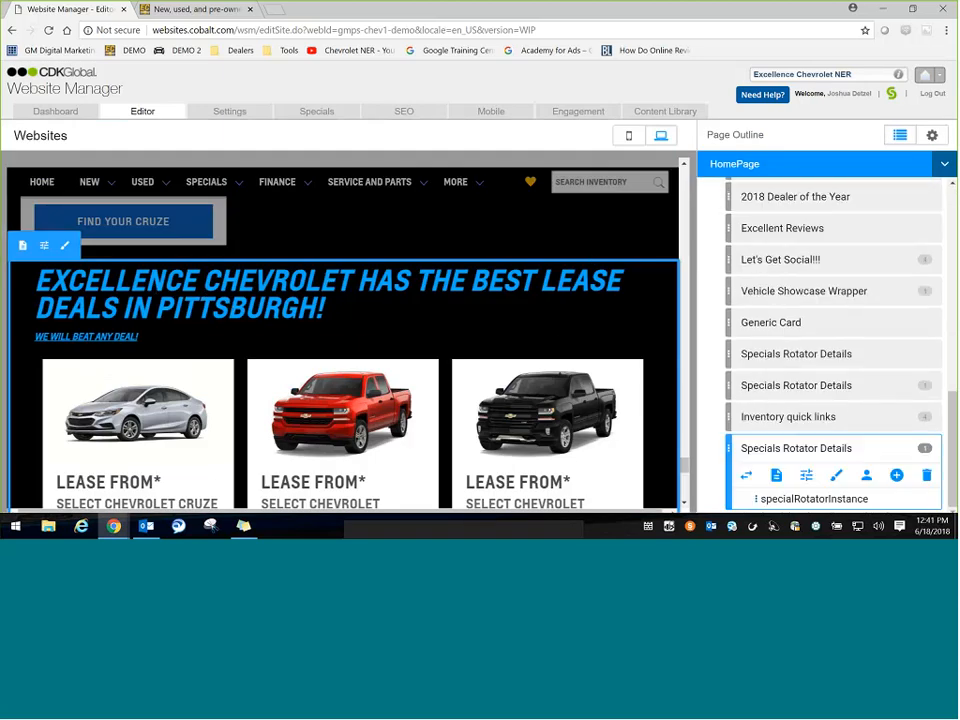
pyautogui.scroll(-3, 685, 478)
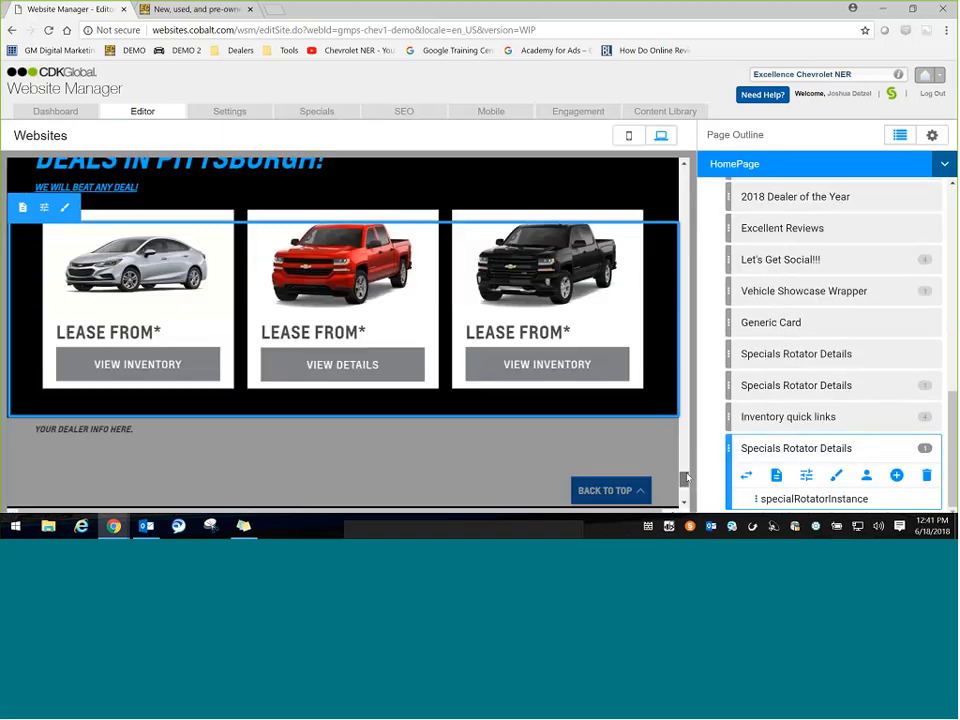
pyautogui.scroll(4, 685, 478)
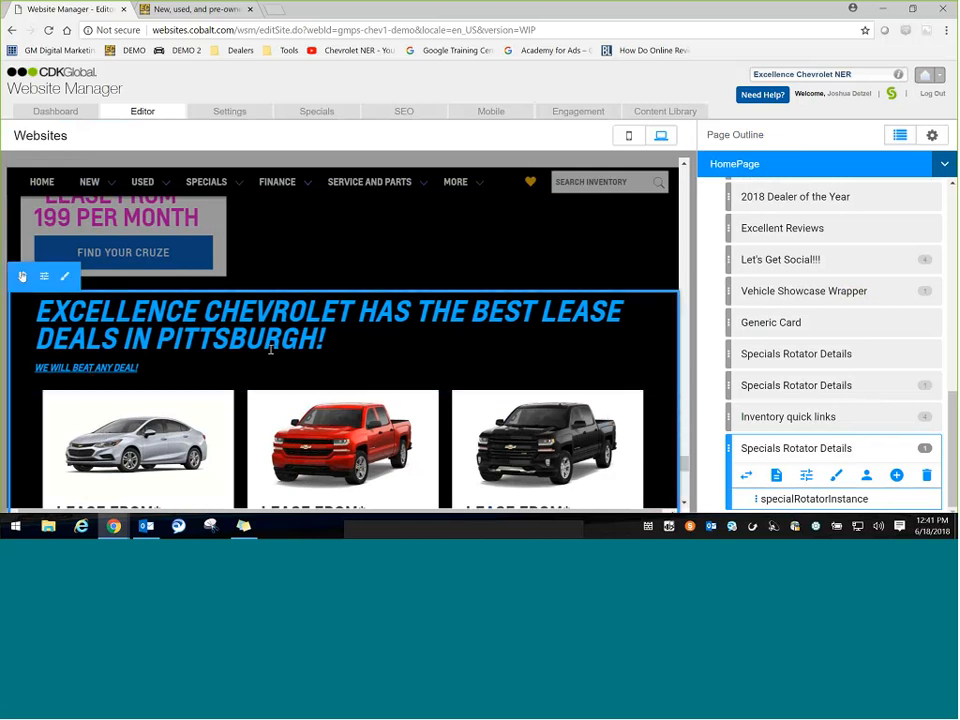
# Reopen the lease rotator card's content and delete its copy and sub title text
pyautogui.click(22, 270)
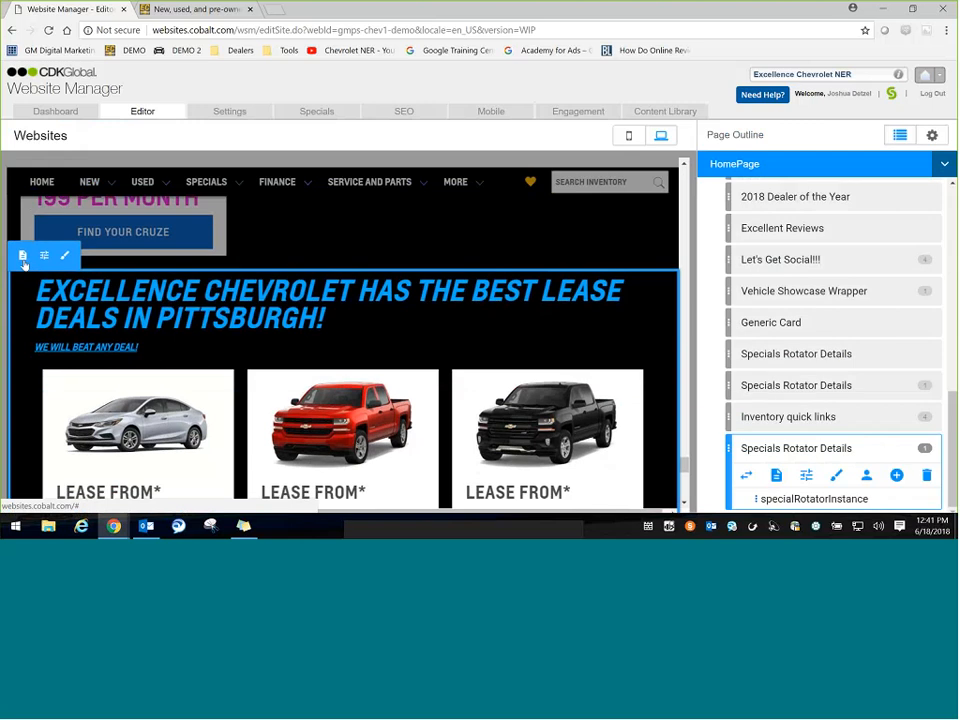
pyautogui.click(23, 256)
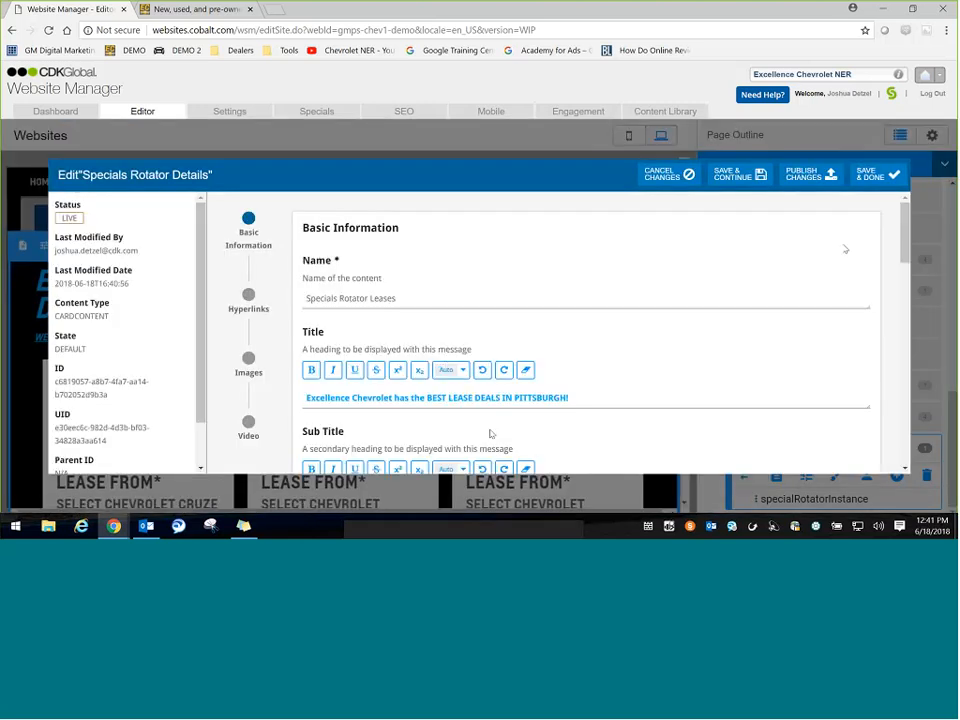
pyautogui.scroll(-2, 490, 433)
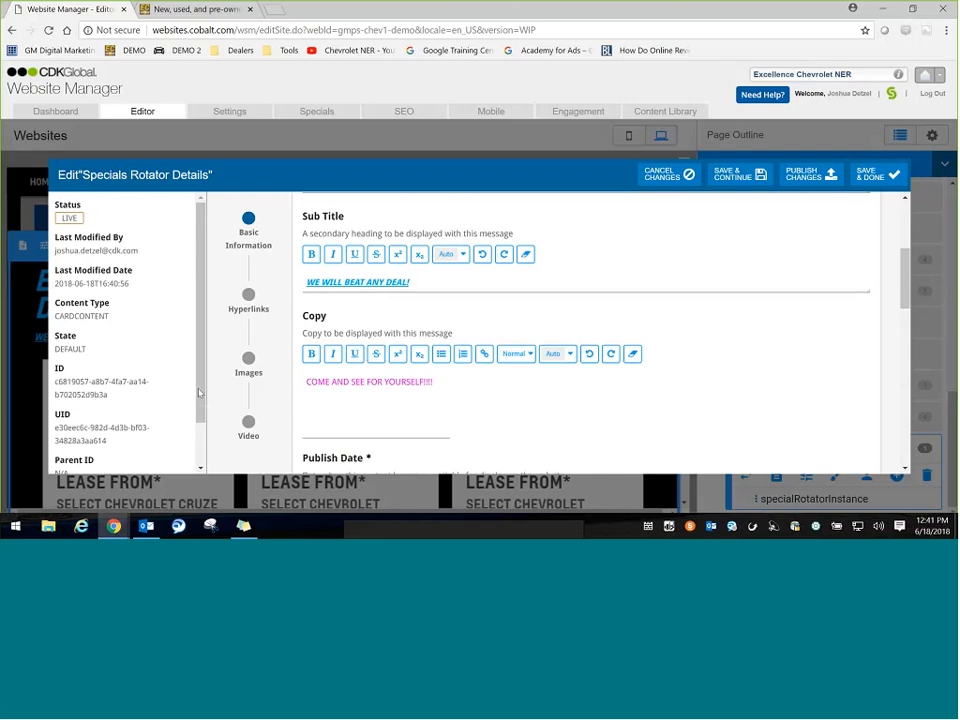
pyautogui.moveTo(435, 382); pyautogui.dragTo(252, 371)
pyautogui.press('BackSpace')
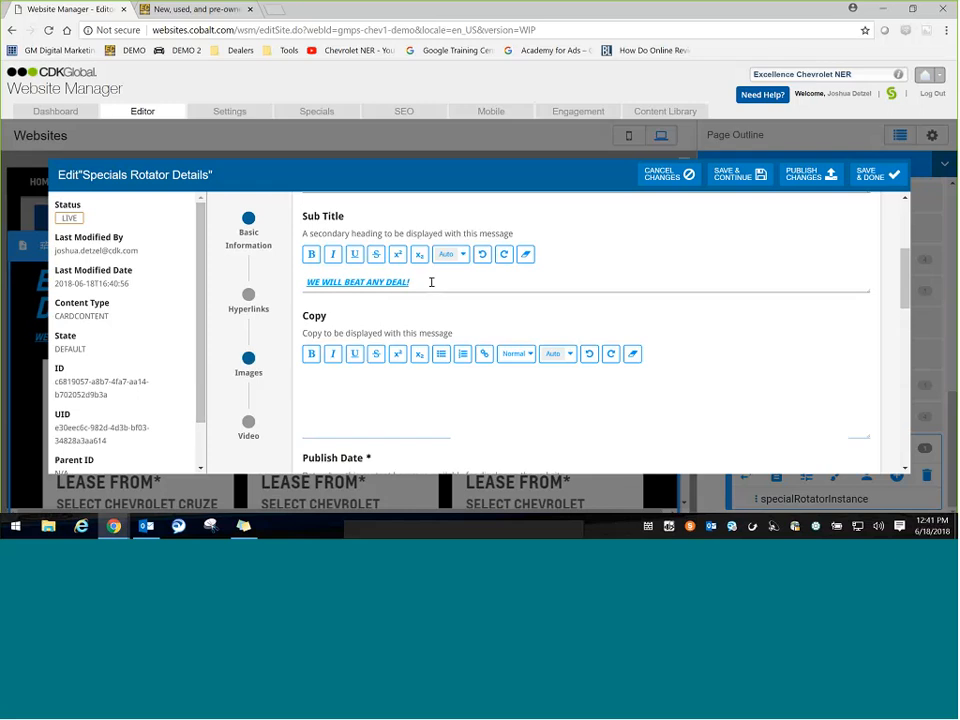
pyautogui.moveTo(431, 281); pyautogui.dragTo(150, 279)
pyautogui.press('BackSpace')
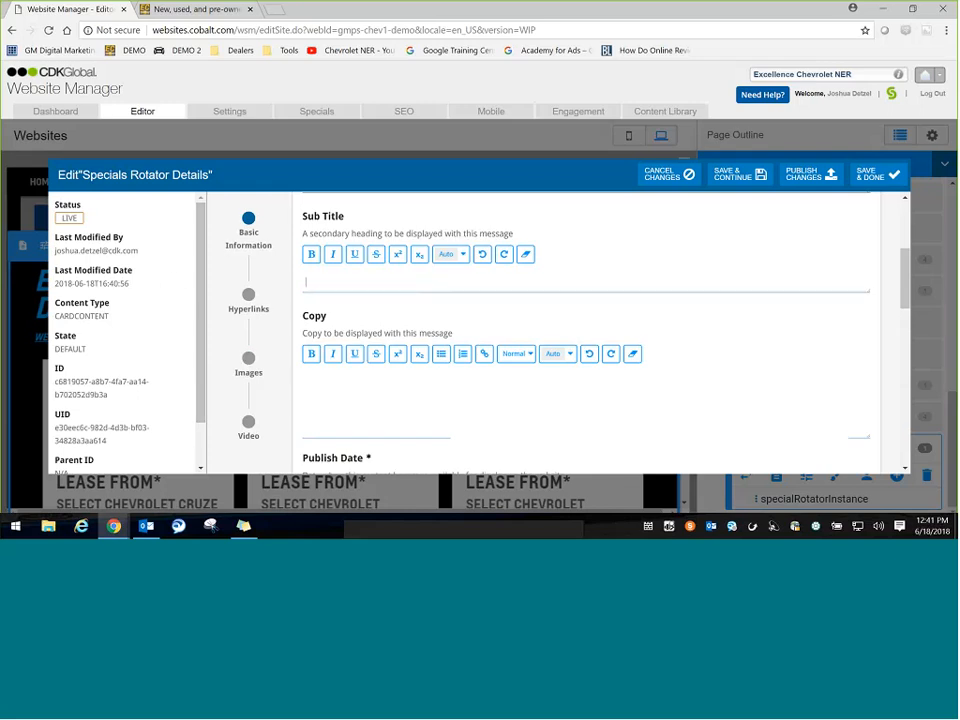
pyautogui.click(806, 175)
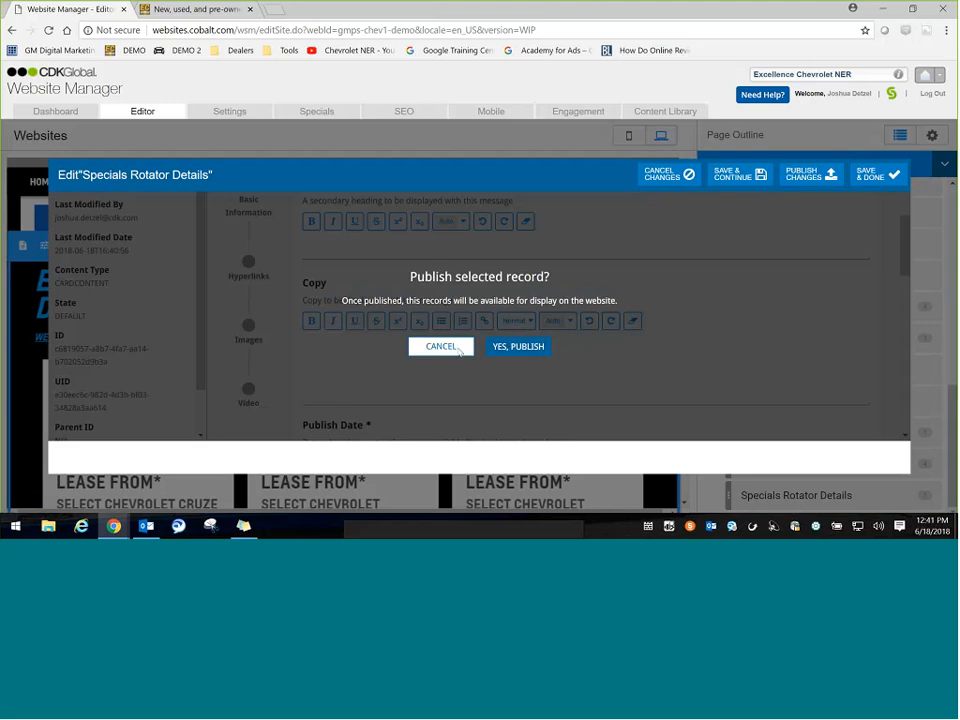
pyautogui.click(430, 380)
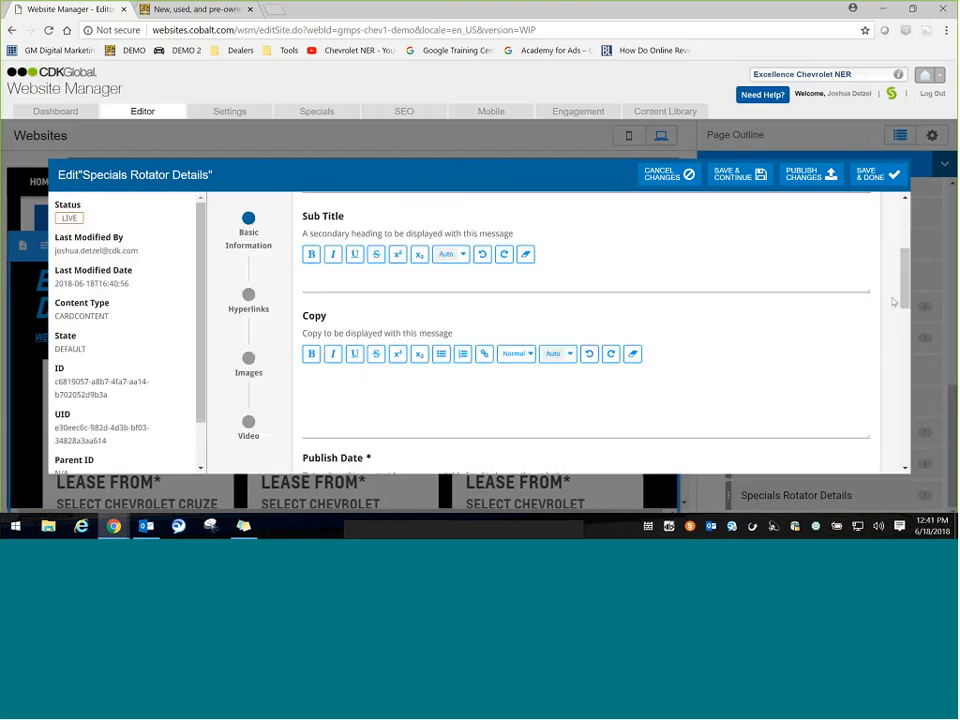
# Recolor the card's whole title magenta, publish the record and check the rotator on the home page
pyautogui.scroll(2, 636, 311)
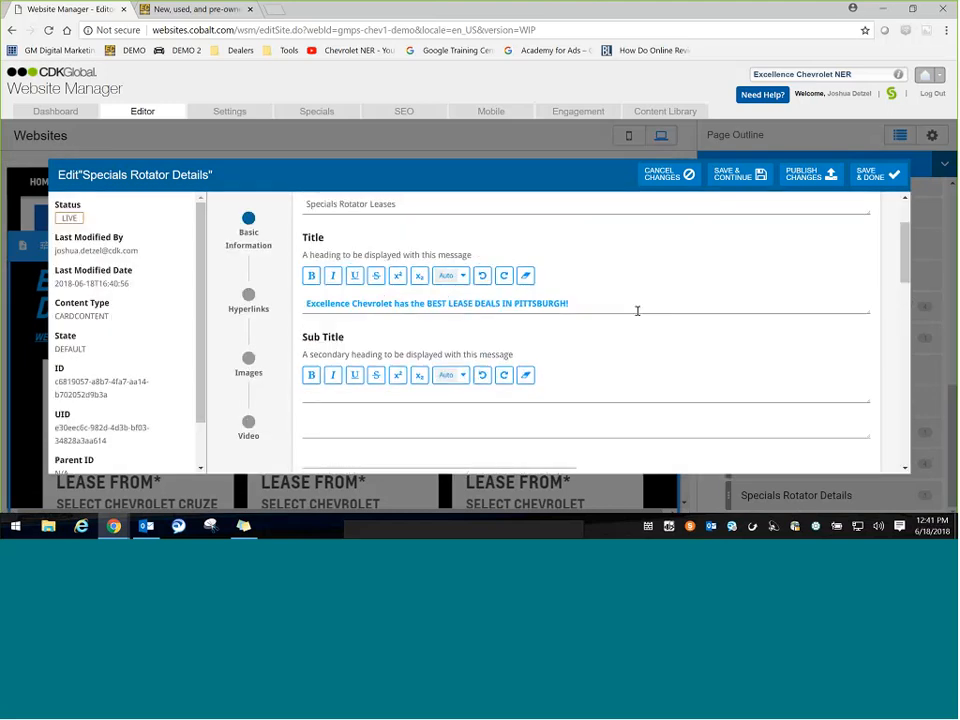
pyautogui.moveTo(636, 311); pyautogui.dragTo(381, 299)
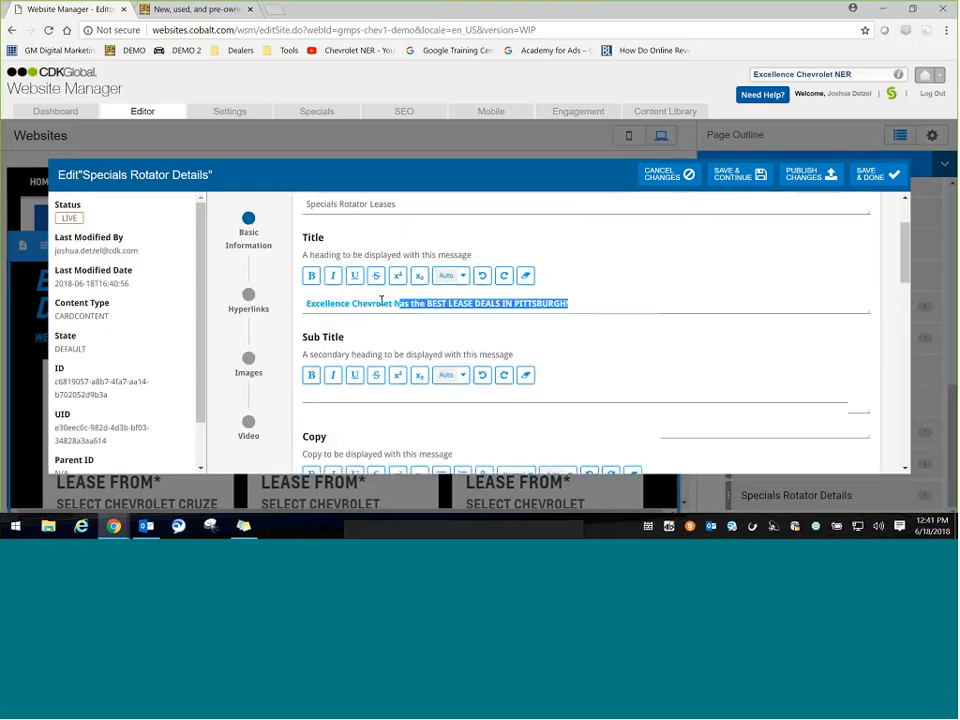
pyautogui.click(450, 275)
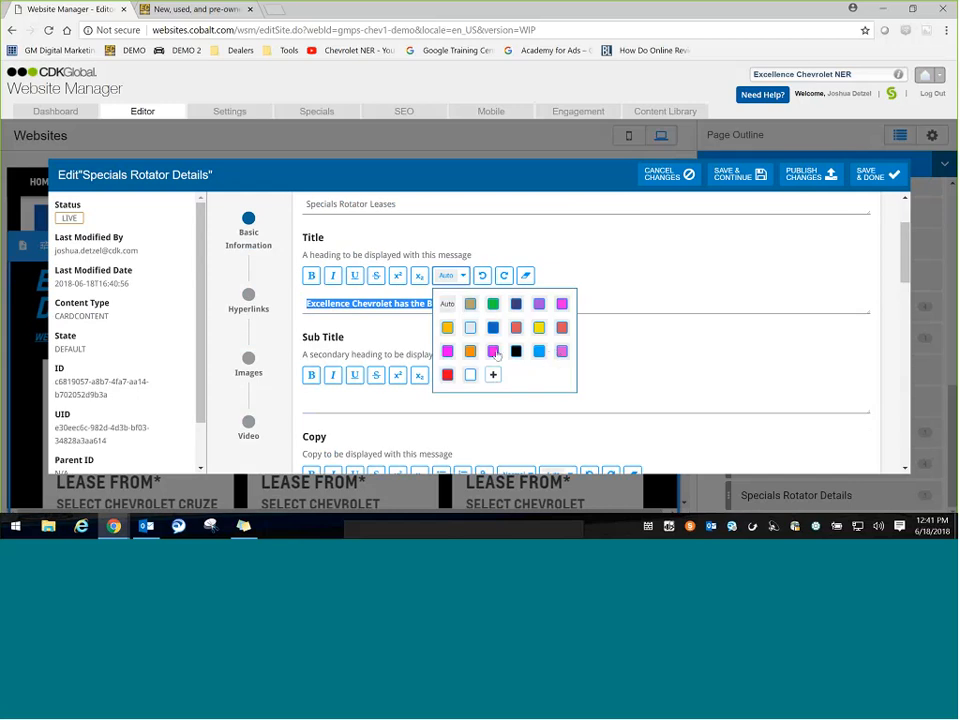
pyautogui.click(493, 351)
pyautogui.click(803, 175)
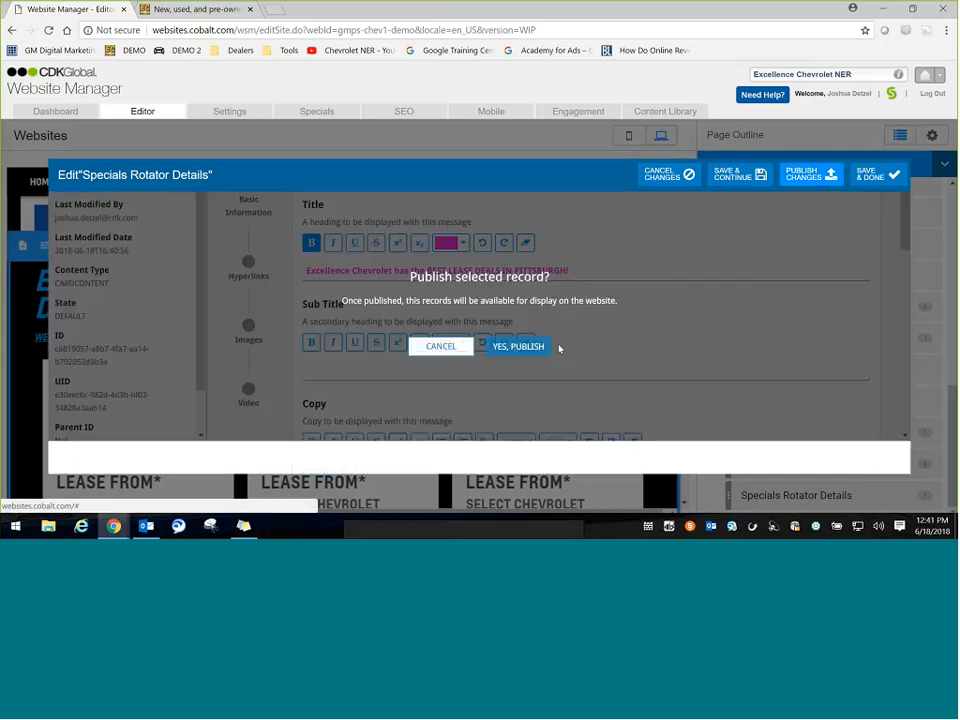
pyautogui.click(521, 389)
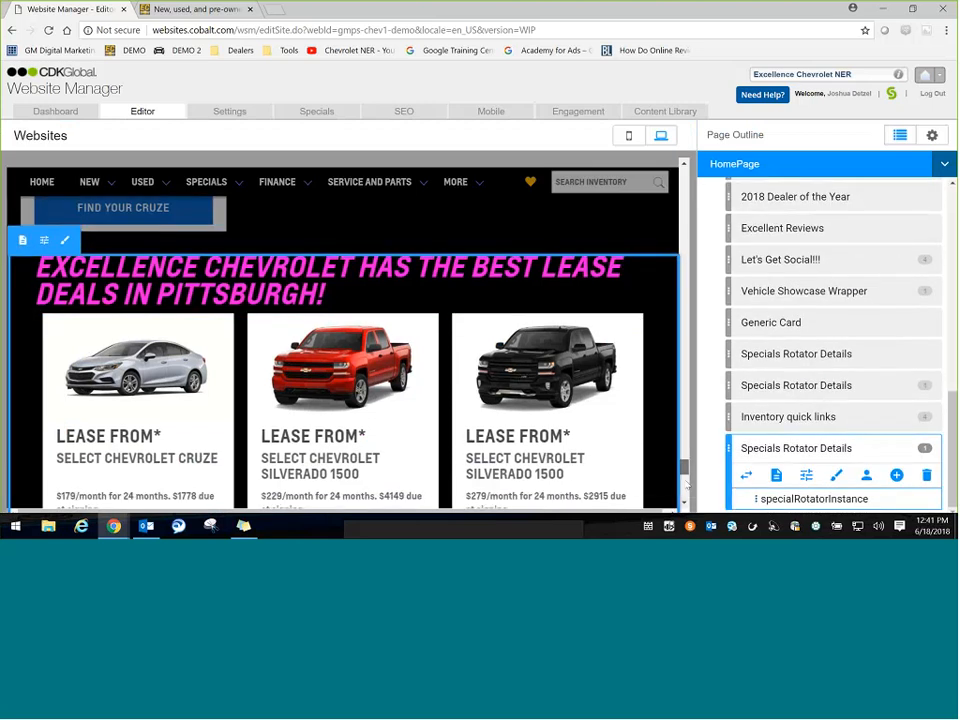
pyautogui.scroll(-3, 684, 470)
pyautogui.scroll(4, 684, 478)
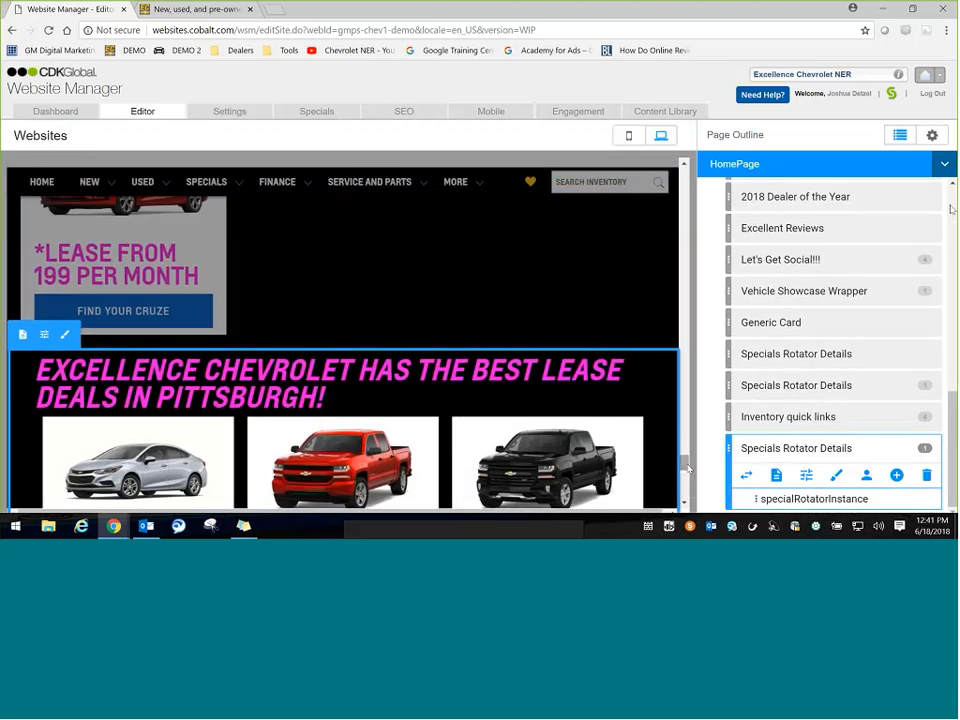
pyautogui.click(932, 135)
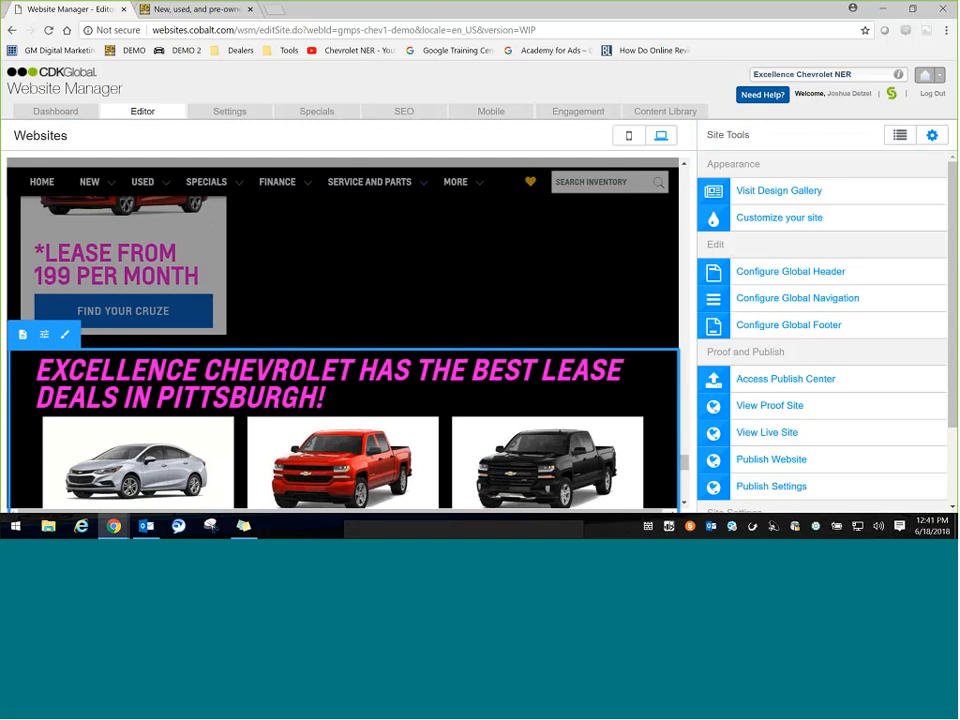
pyautogui.click(808, 217)
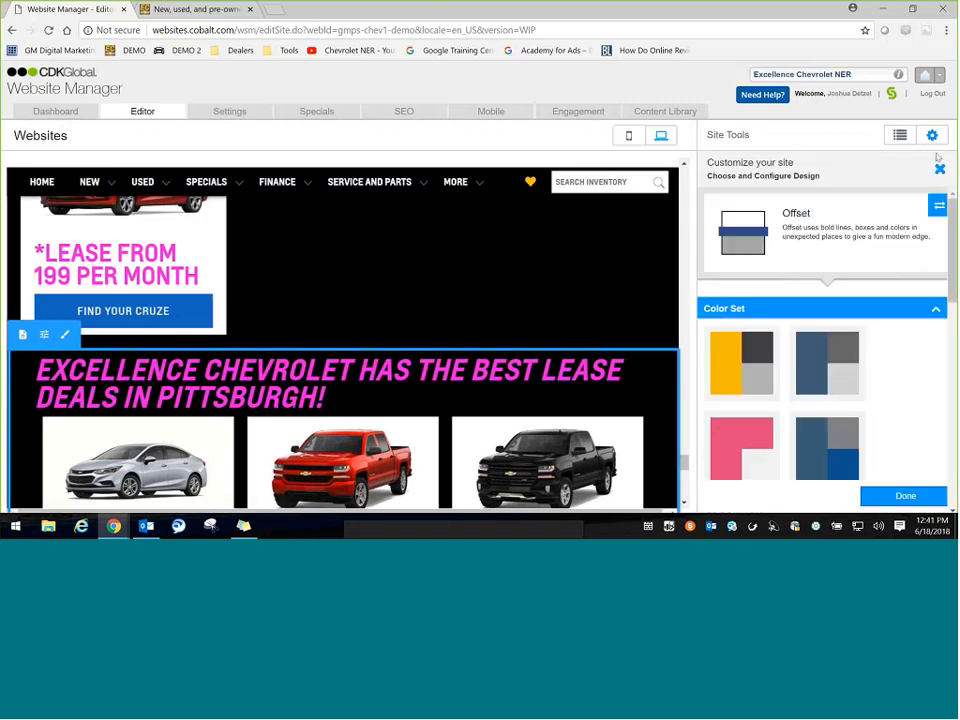
pyautogui.click(931, 167)
pyautogui.click(899, 134)
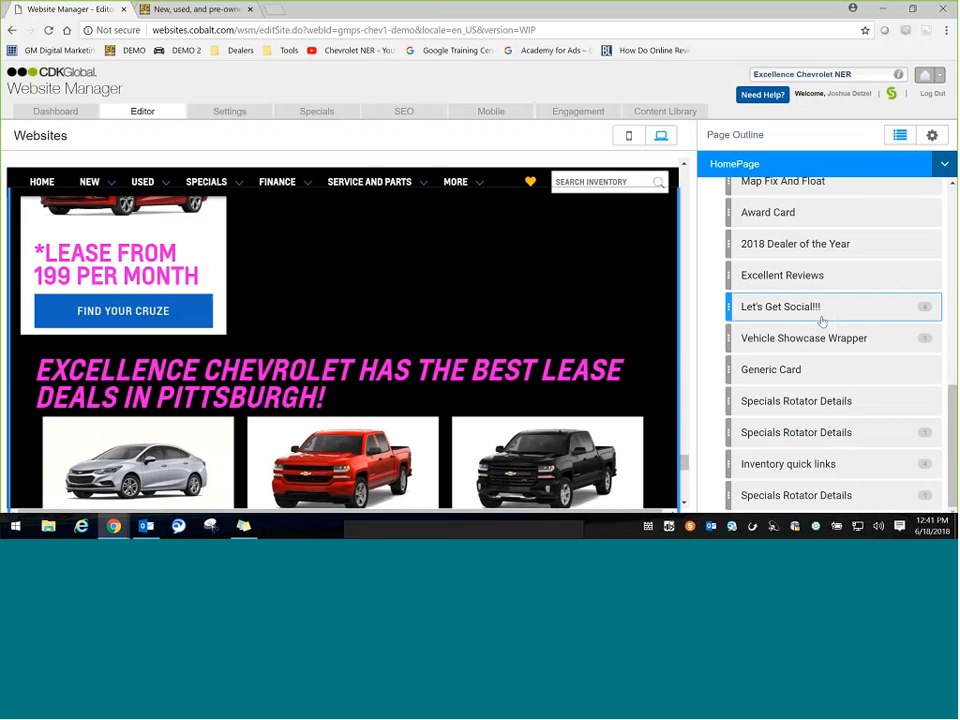
# Apply the Bold Header motif to the styles of the last Specials Rotator Details card in the home page outline
pyautogui.click(846, 498)
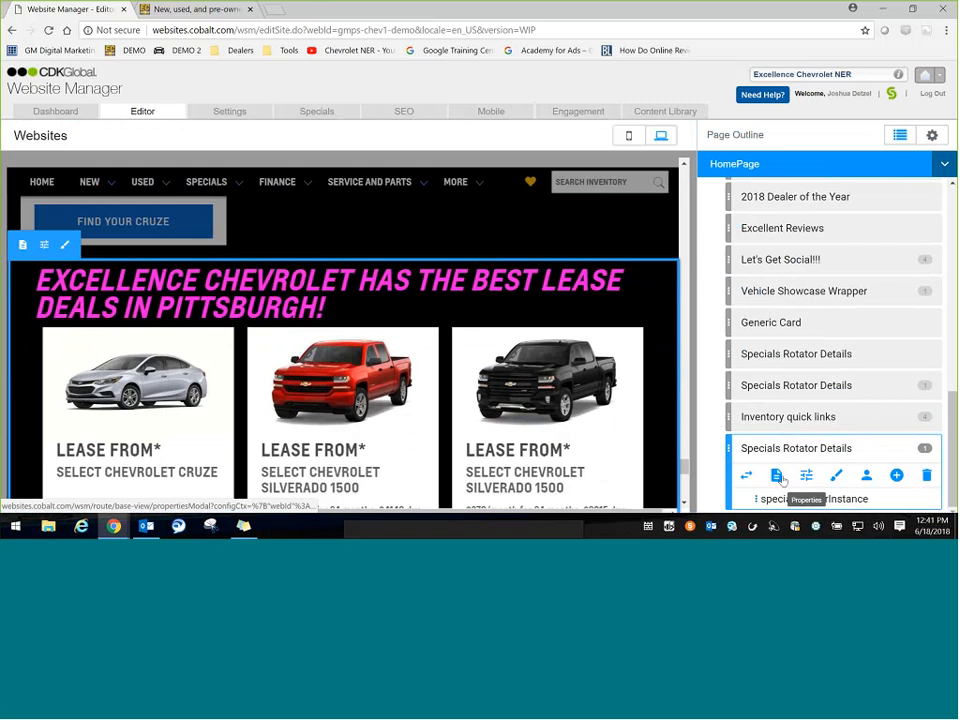
pyautogui.click(836, 477)
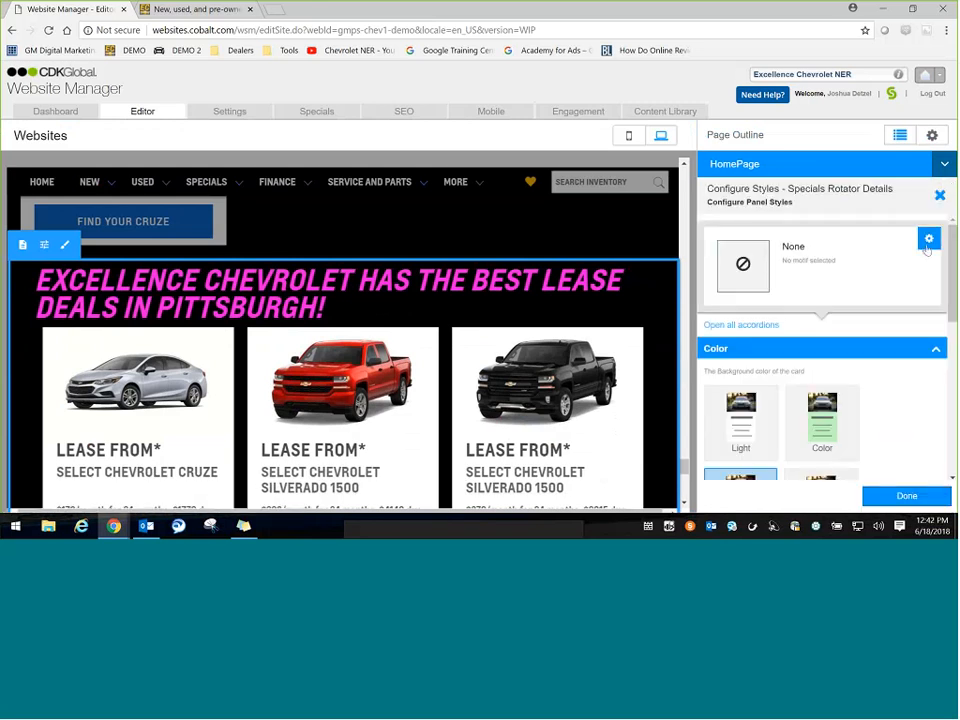
pyautogui.click(926, 247)
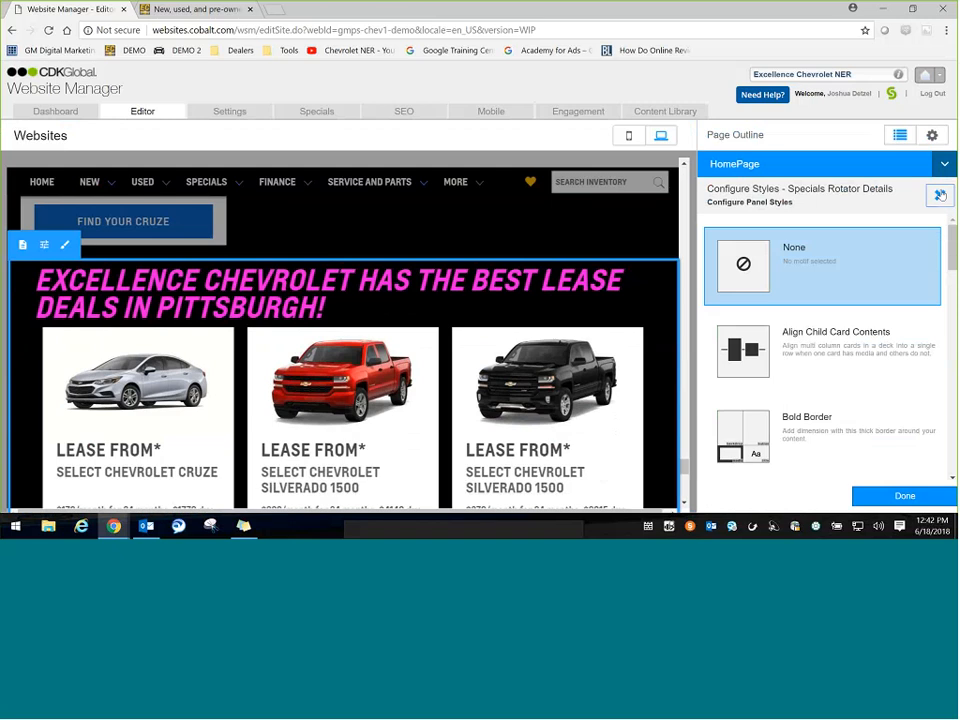
pyautogui.click(939, 195)
pyautogui.click(836, 477)
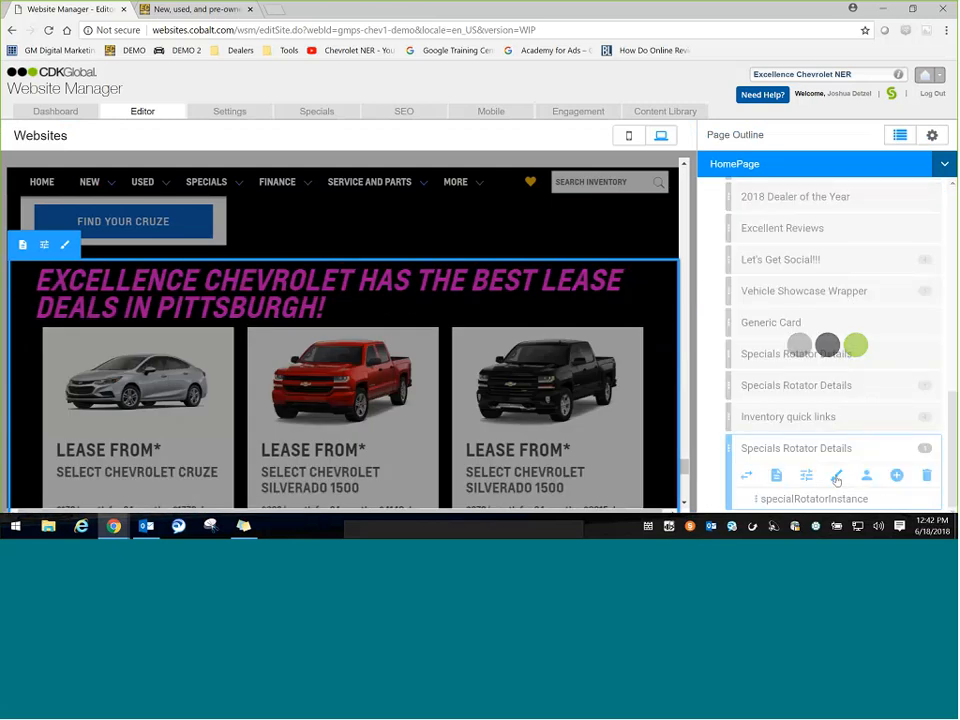
pyautogui.click(929, 243)
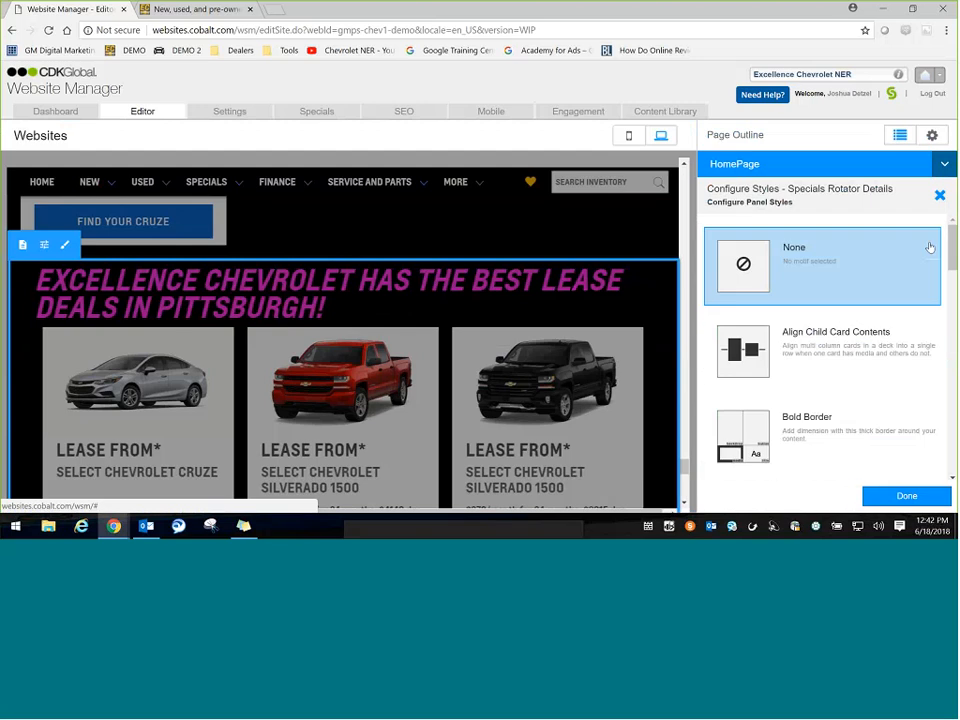
pyautogui.scroll(-3, 929, 300)
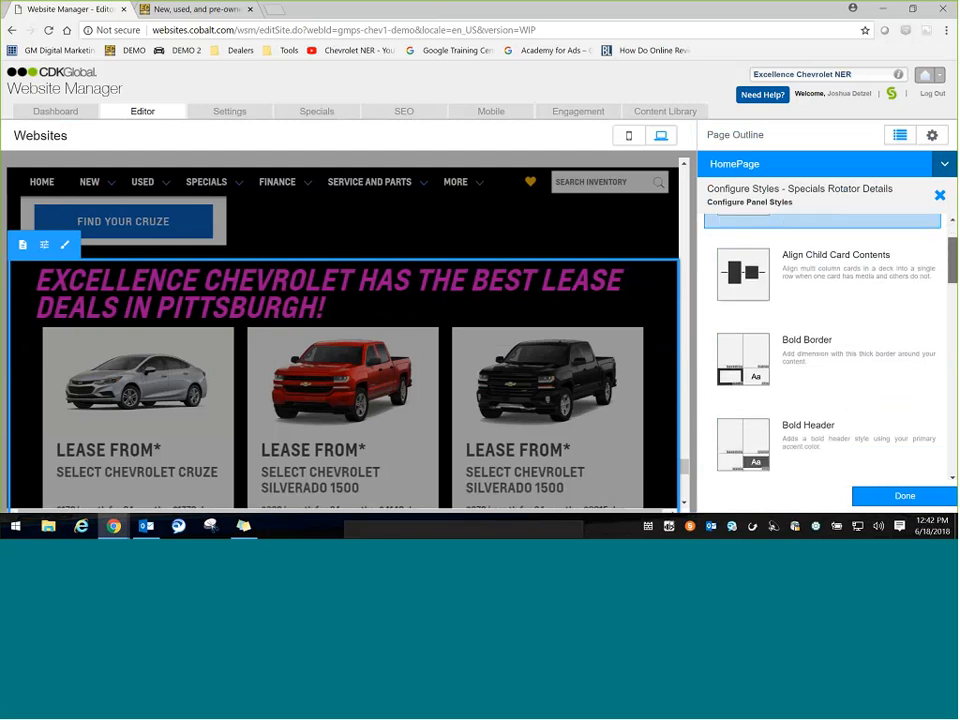
pyautogui.scroll(-2, 862, 300)
pyautogui.scroll(1, 862, 300)
pyautogui.click(862, 292)
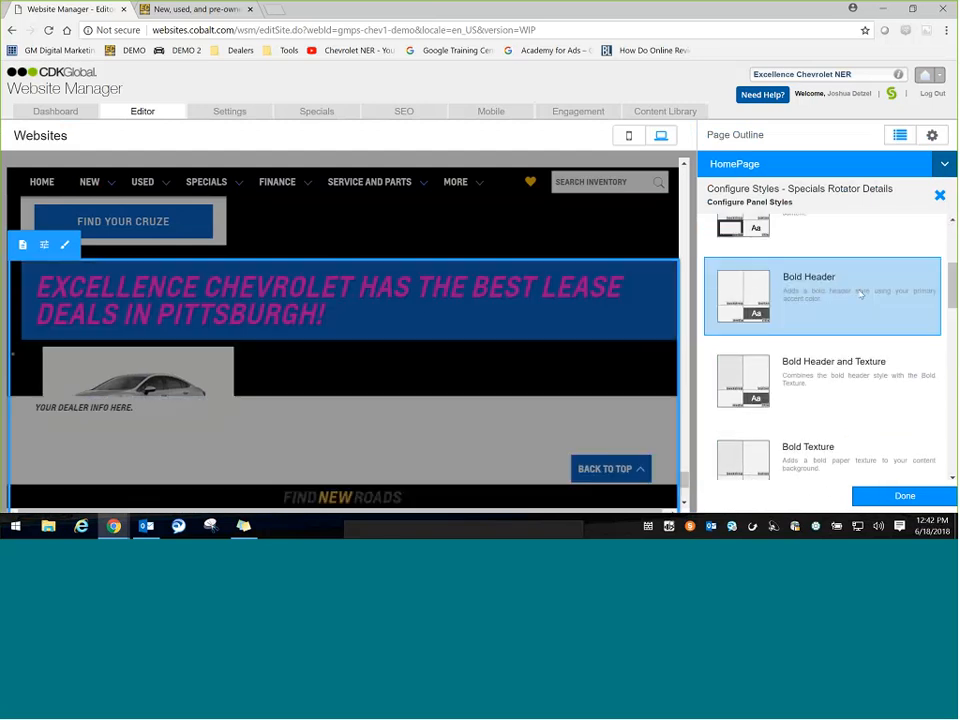
pyautogui.click(880, 497)
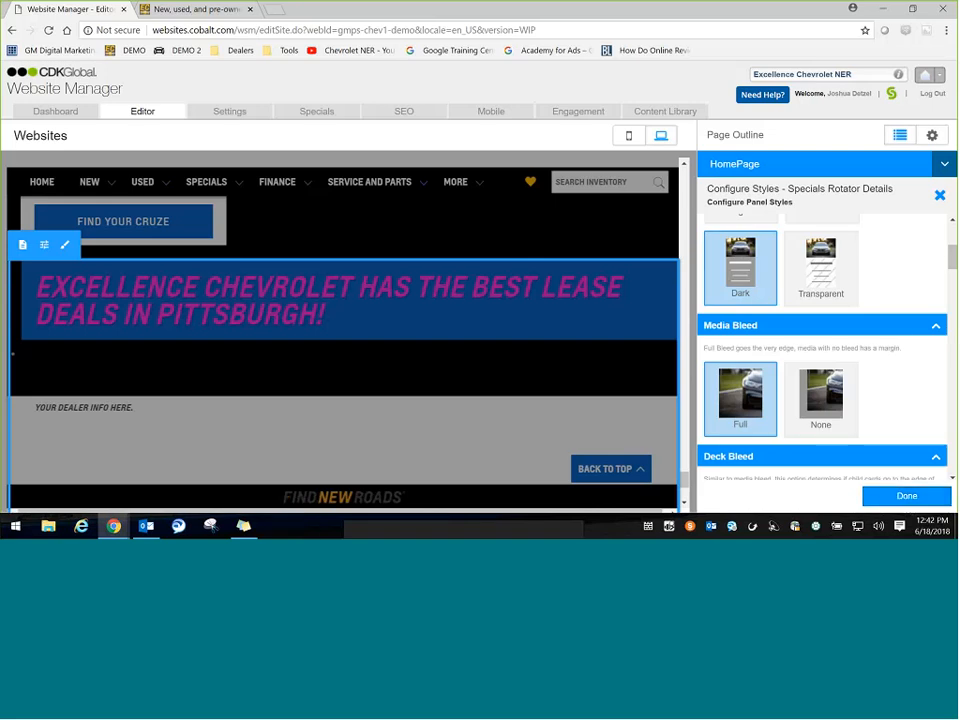
pyautogui.moveTo(953, 256); pyautogui.dragTo(953, 231)
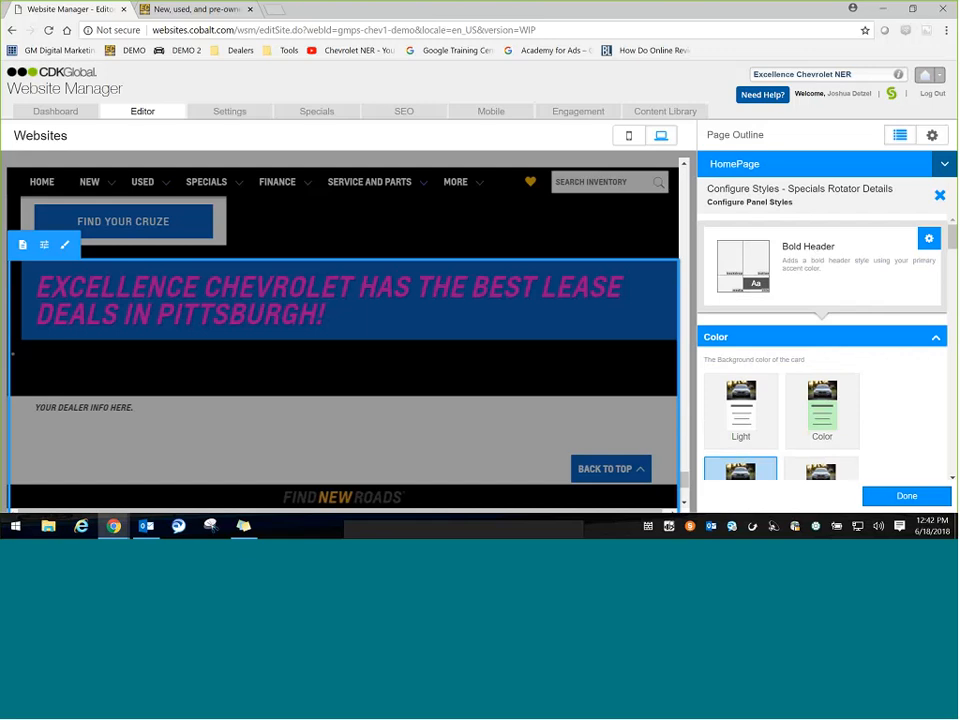
# Save the card styling and move the last Specials Rotator Details card up the page outline to between Map Fix And Float and Award Card
pyautogui.click(905, 498)
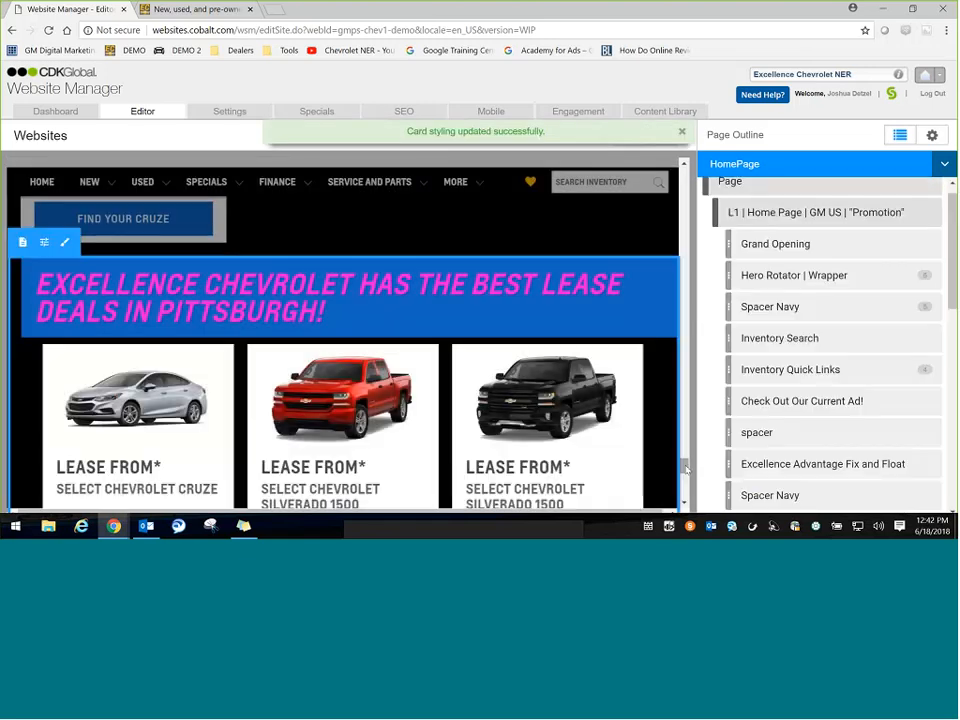
pyautogui.moveTo(685, 470)
pyautogui.mouseDown()
pyautogui.moveTo(685, 459)
pyautogui.moveTo(686, 500)
pyautogui.moveTo(686, 476)
pyautogui.mouseUp()
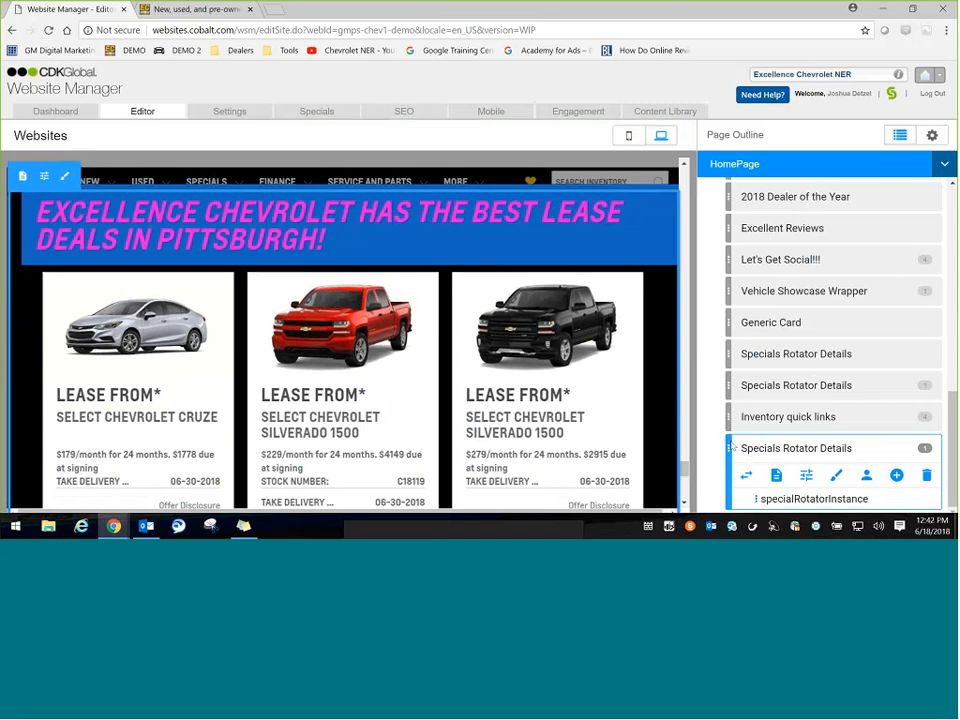
pyautogui.moveTo(749, 455); pyautogui.dragTo(724, 190)
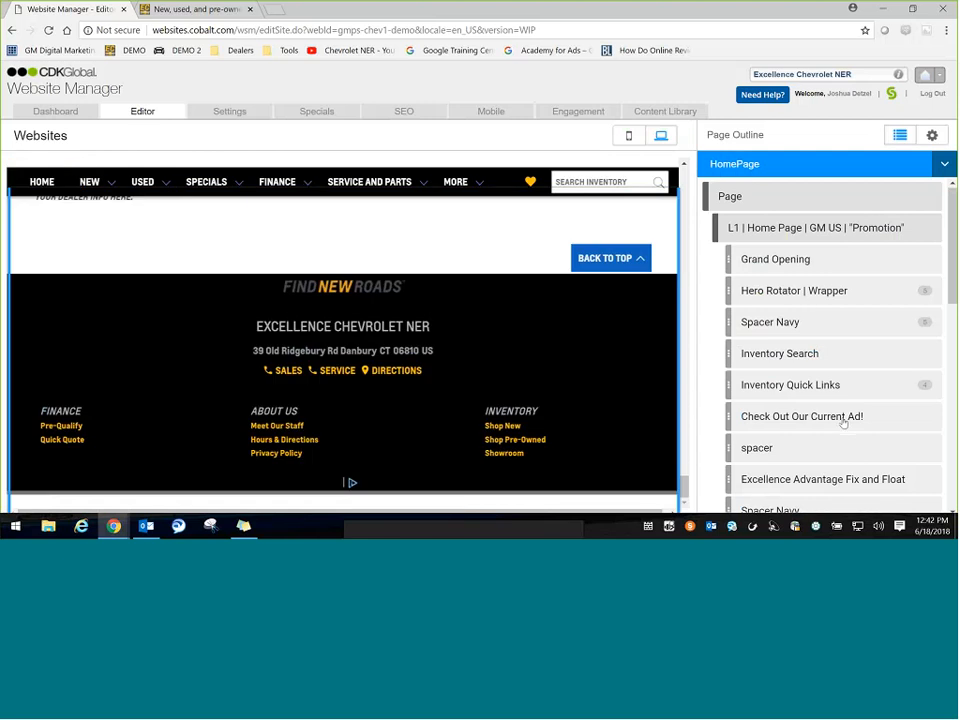
# Move the Specials Rotator Details card above Map Fix And Float, directly below About the Dealership, and check its placement on the home page
pyautogui.scroll(-1, 843, 423)
pyautogui.scroll(-5, 816, 402)
pyautogui.click(796, 259)
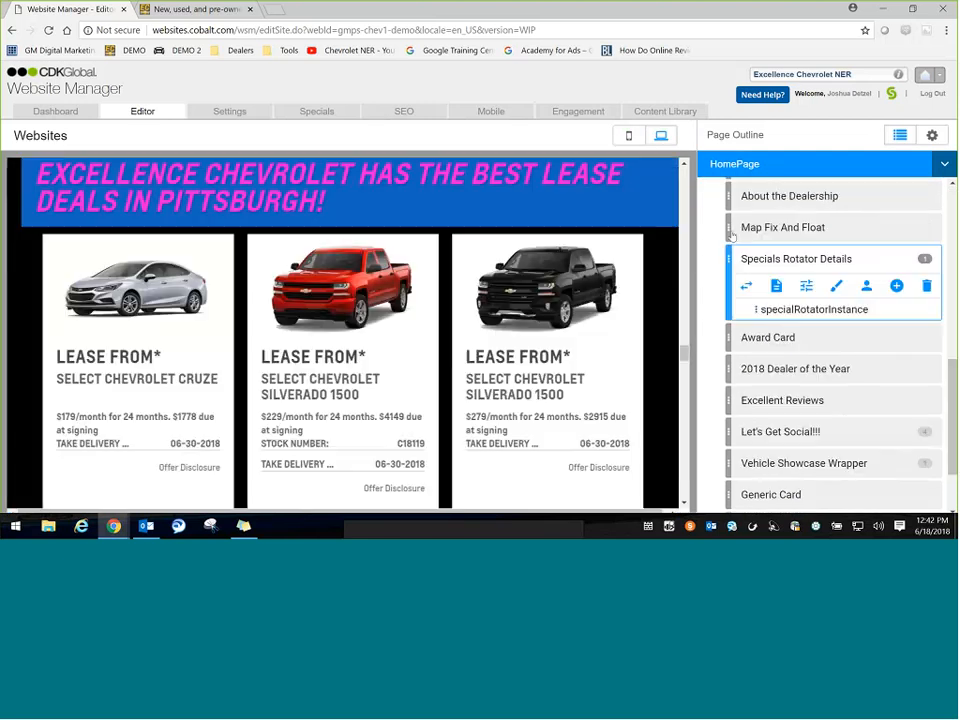
pyautogui.moveTo(731, 257); pyautogui.dragTo(728, 229)
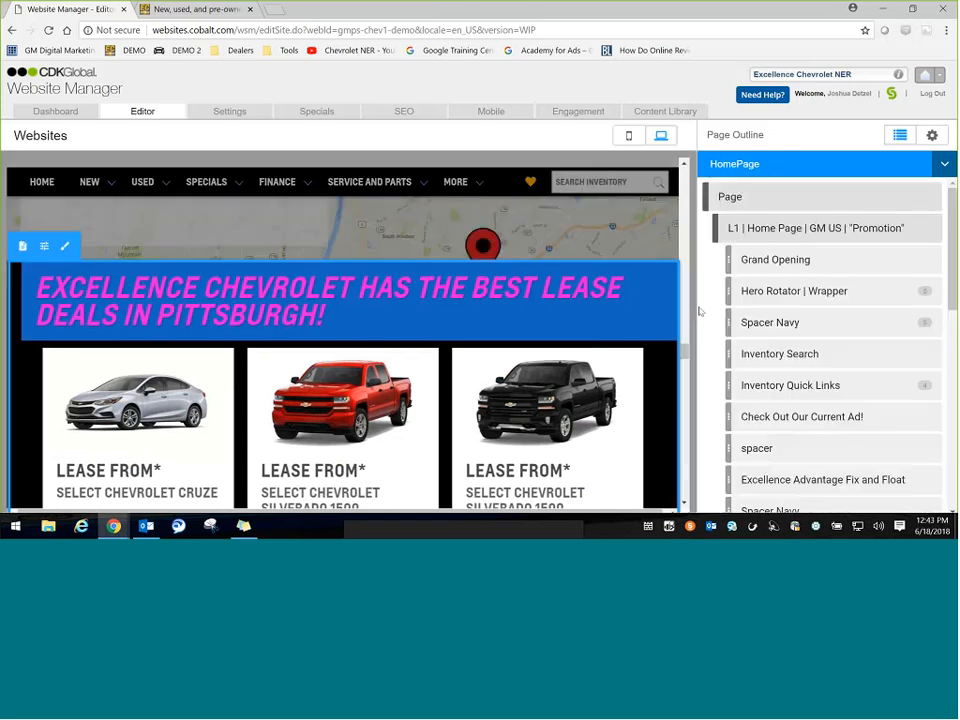
pyautogui.moveTo(685, 351)
pyautogui.mouseDown()
pyautogui.moveTo(688, 328)
pyautogui.moveTo(688, 341)
pyautogui.mouseUp()
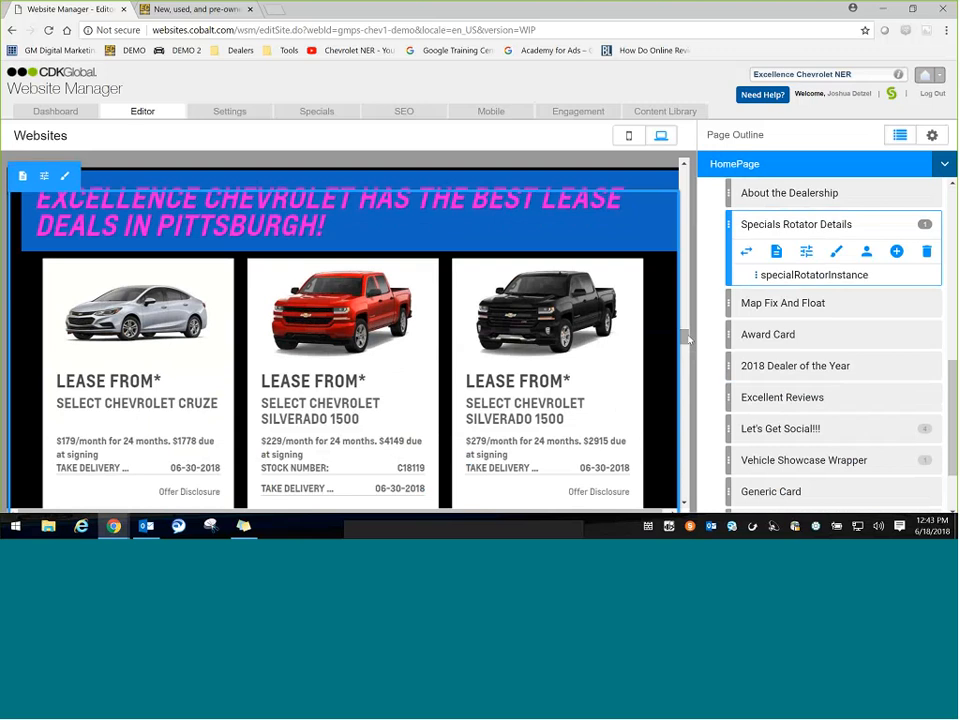